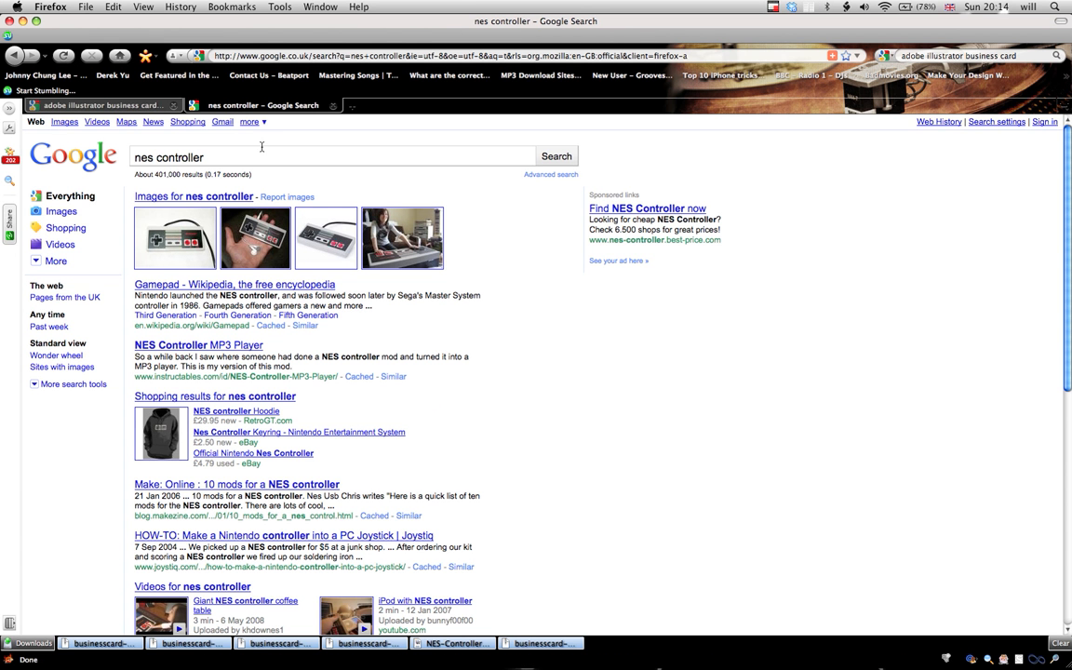
Step: Find a straight front-view NES controller picture in the image results for "nes controller" and open it full size
click(64, 122)
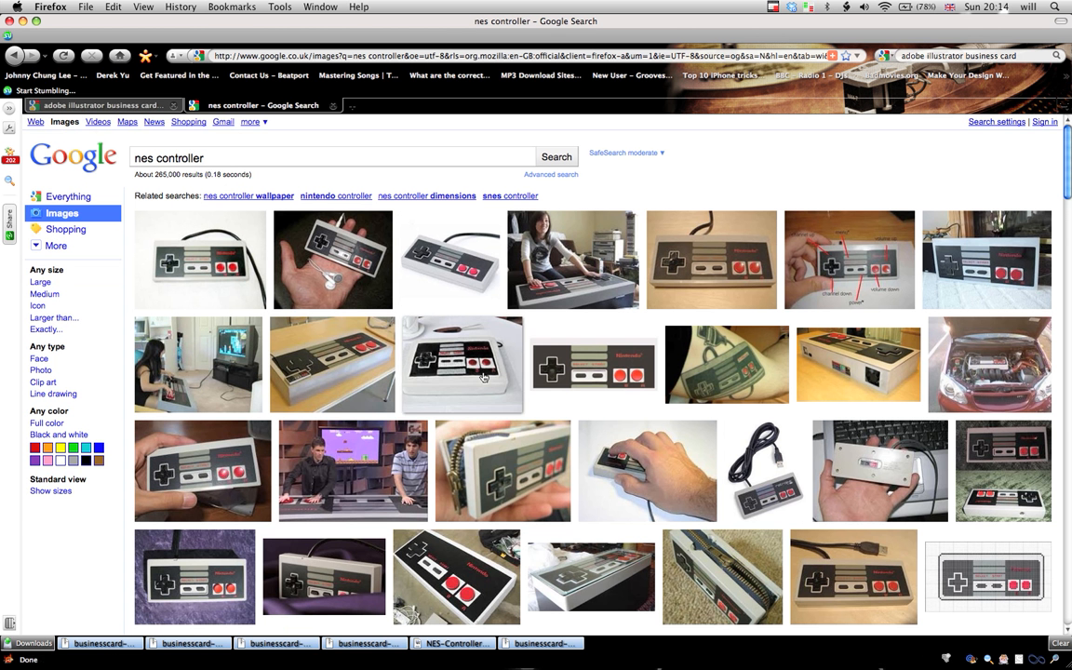
click(550, 374)
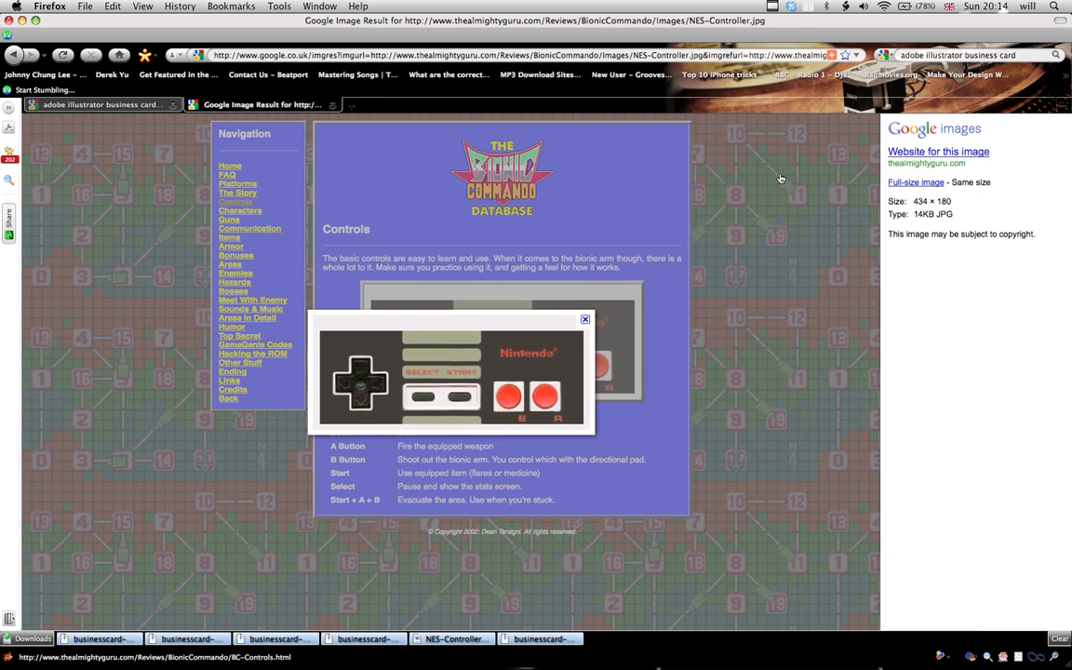
click(895, 184)
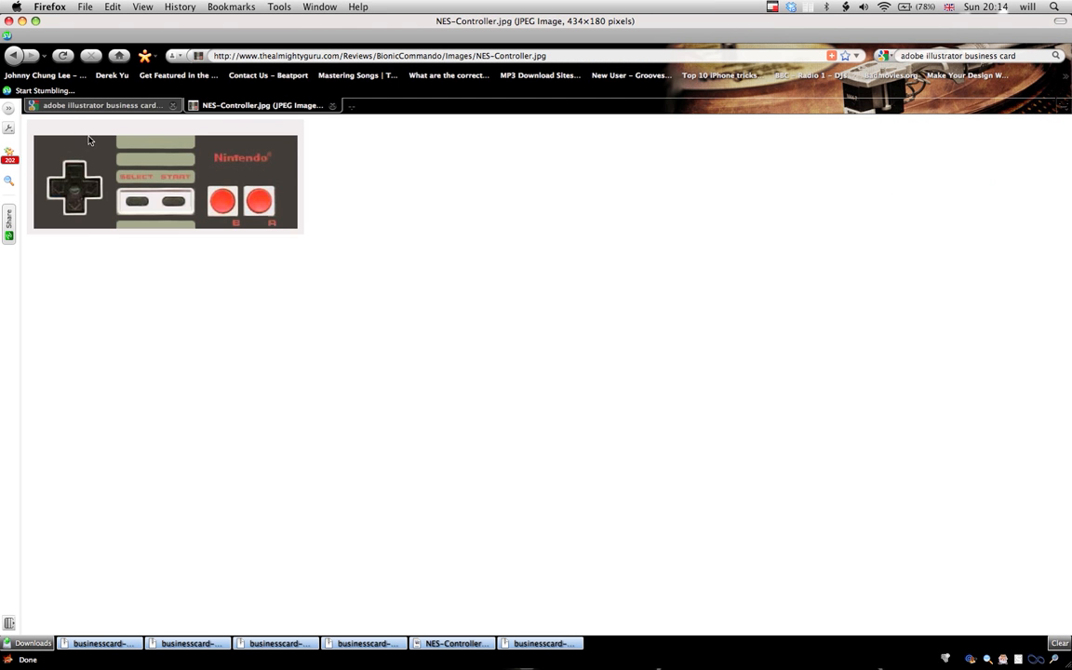
Step: Save the controller picture to the Desktop as NES-Controller.jpg, replacing the existing file, and close its page
right_click(129, 172)
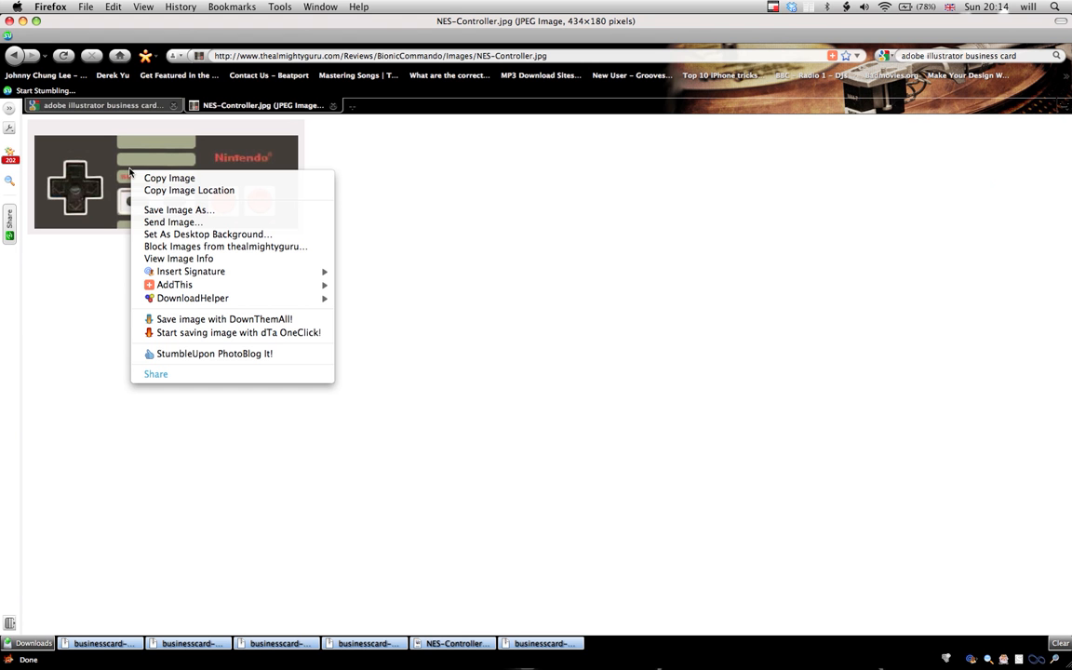
click(157, 210)
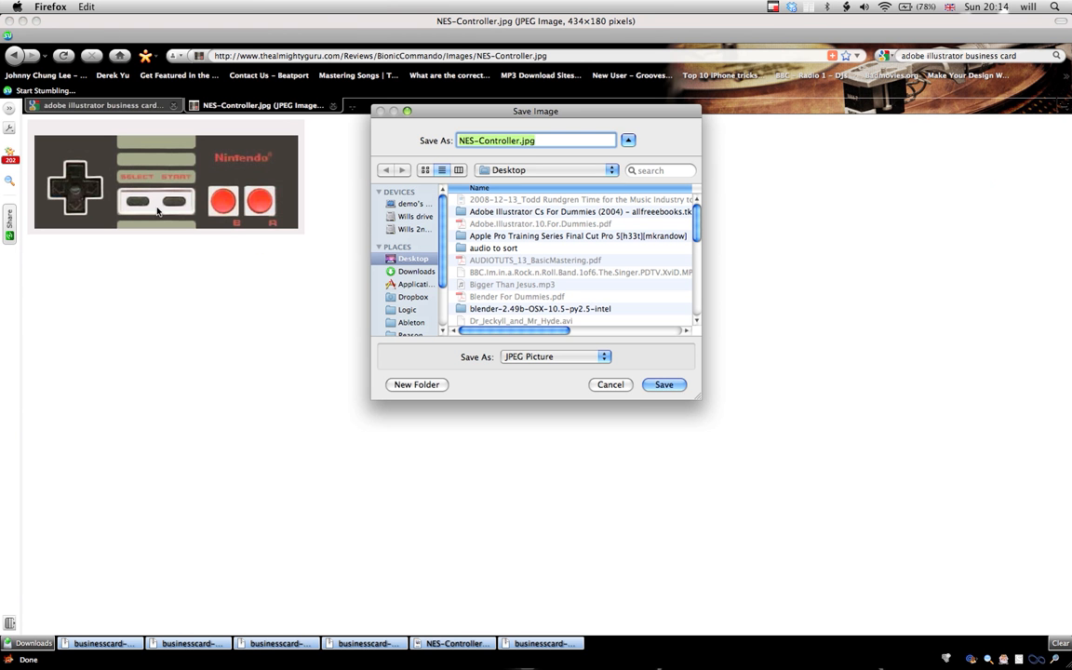
key(Return)
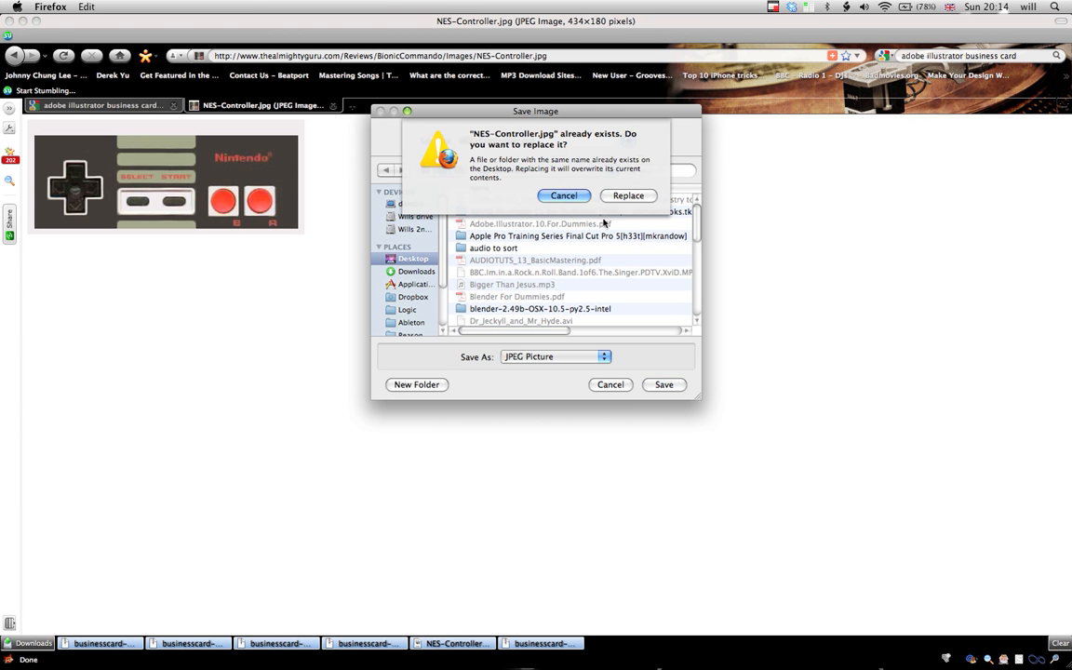
click(636, 197)
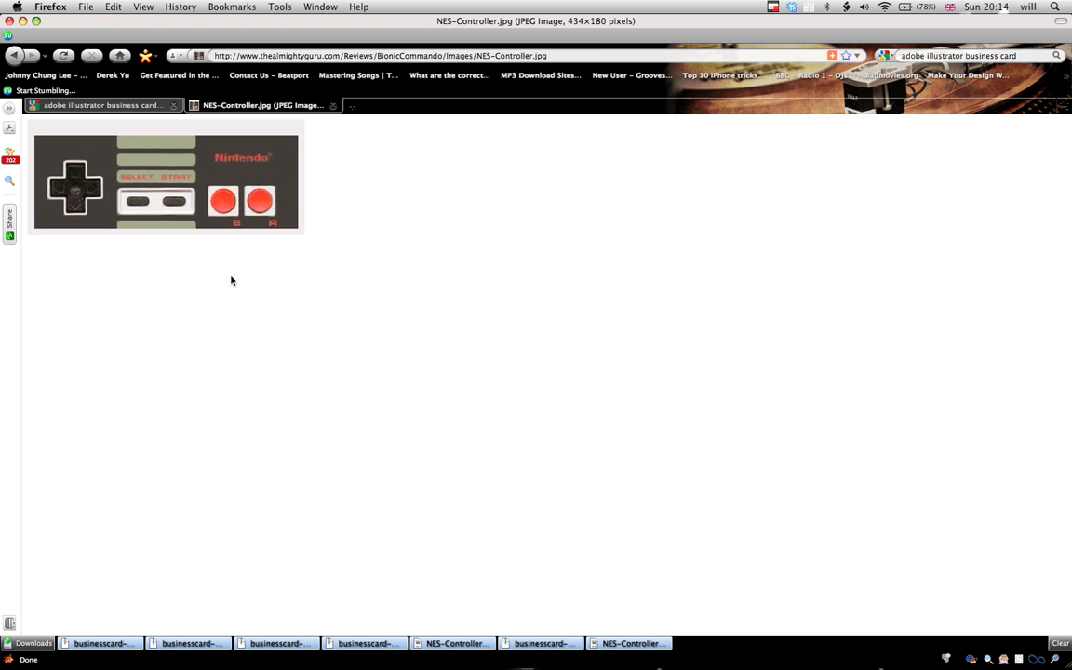
key(super+w)
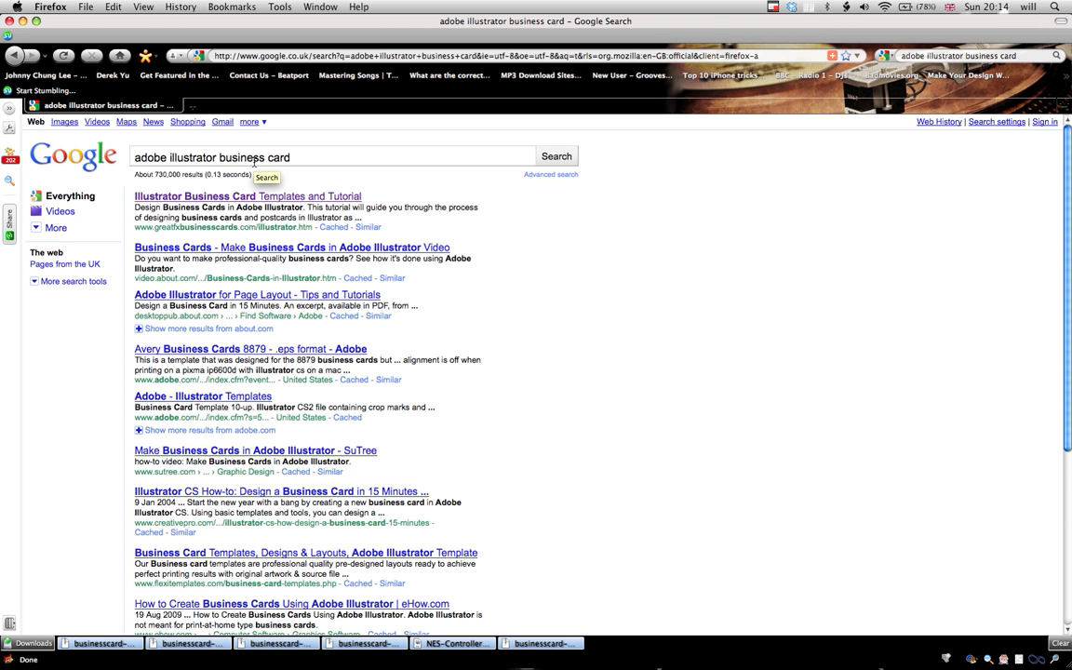
Step: Download the 2" x 3.5" Standard Business Card Template from the Illustrator Business Card Templates and Tutorial page
drag(303, 155, 130, 157)
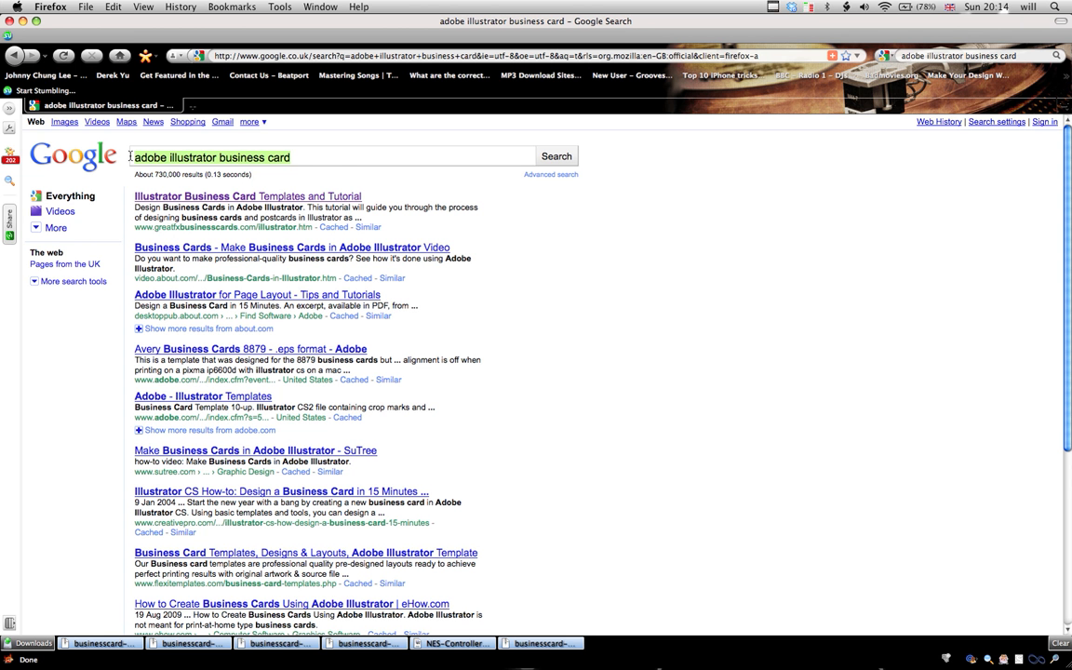
click(224, 197)
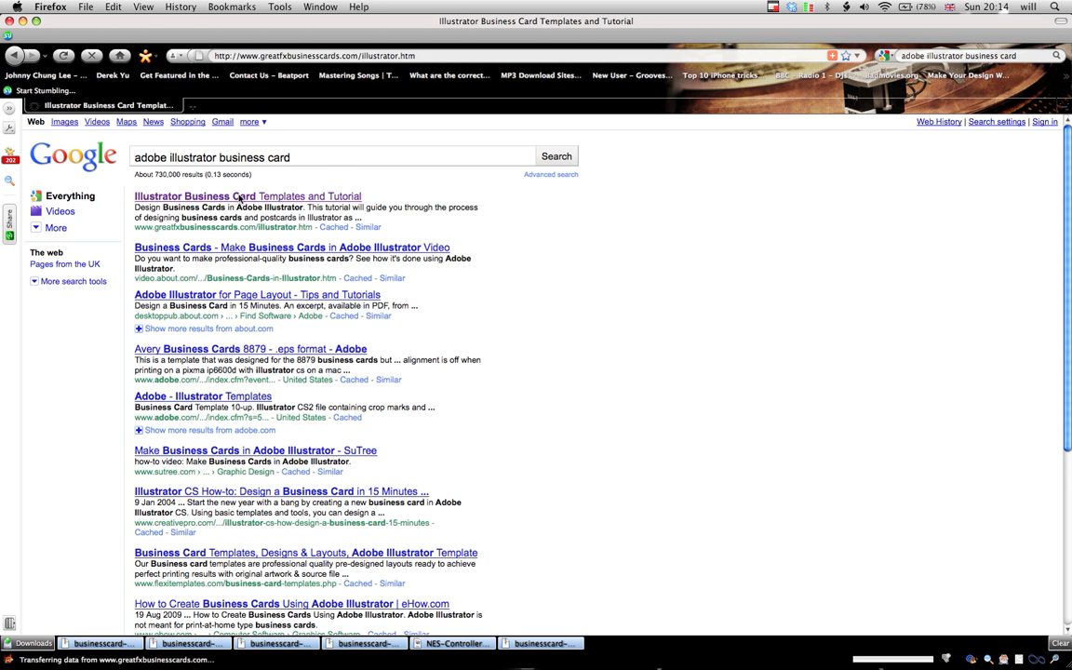
scroll(147, 244, down, 10)
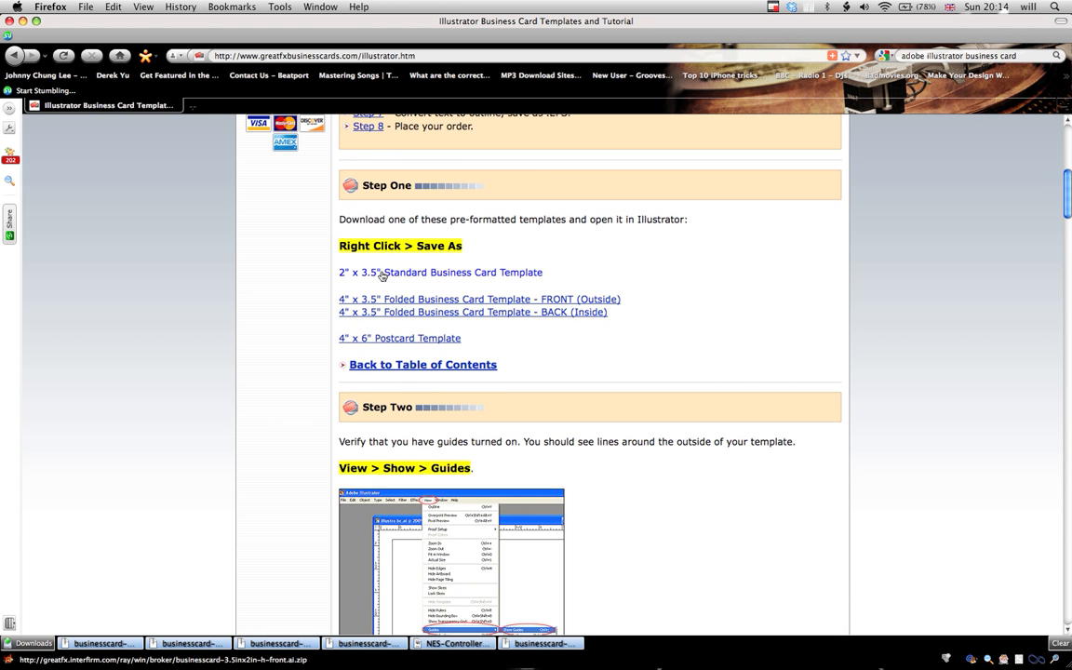
click(382, 272)
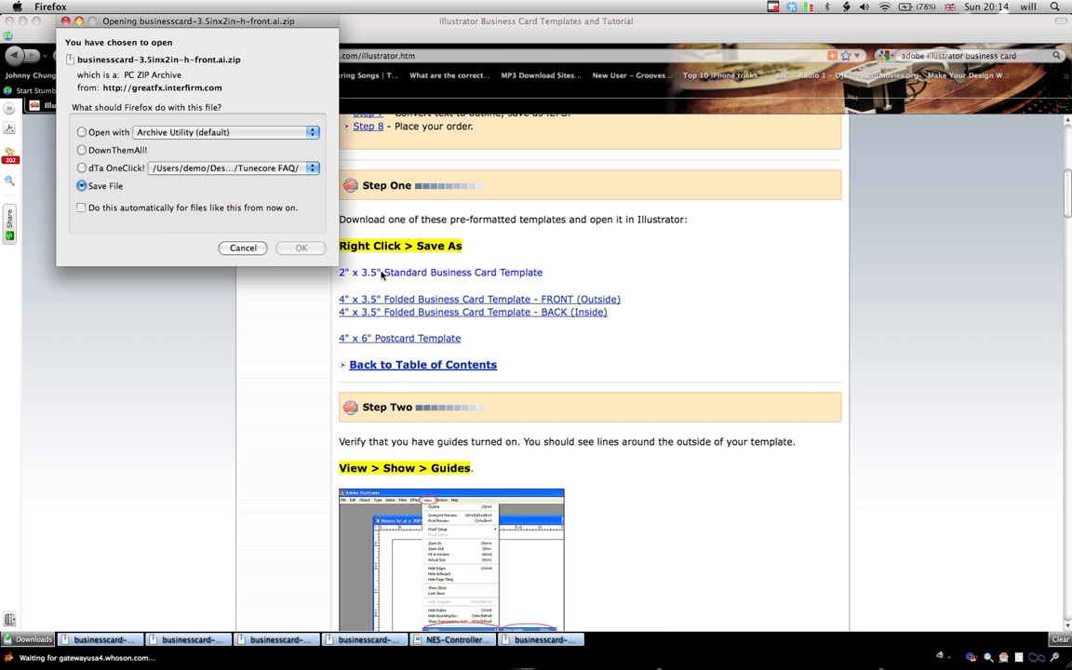
key(Return)
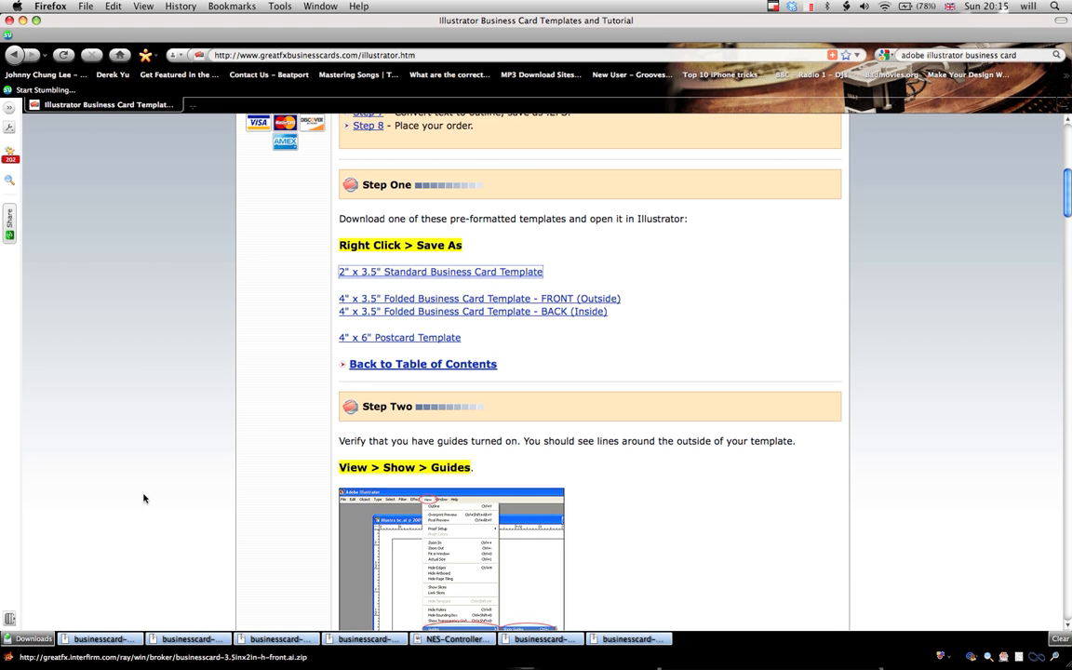
Step: View the downloaded business card template files in the Downloads folder and switch to NES_front.ai in Illustrator
mouse_move(907, 650)
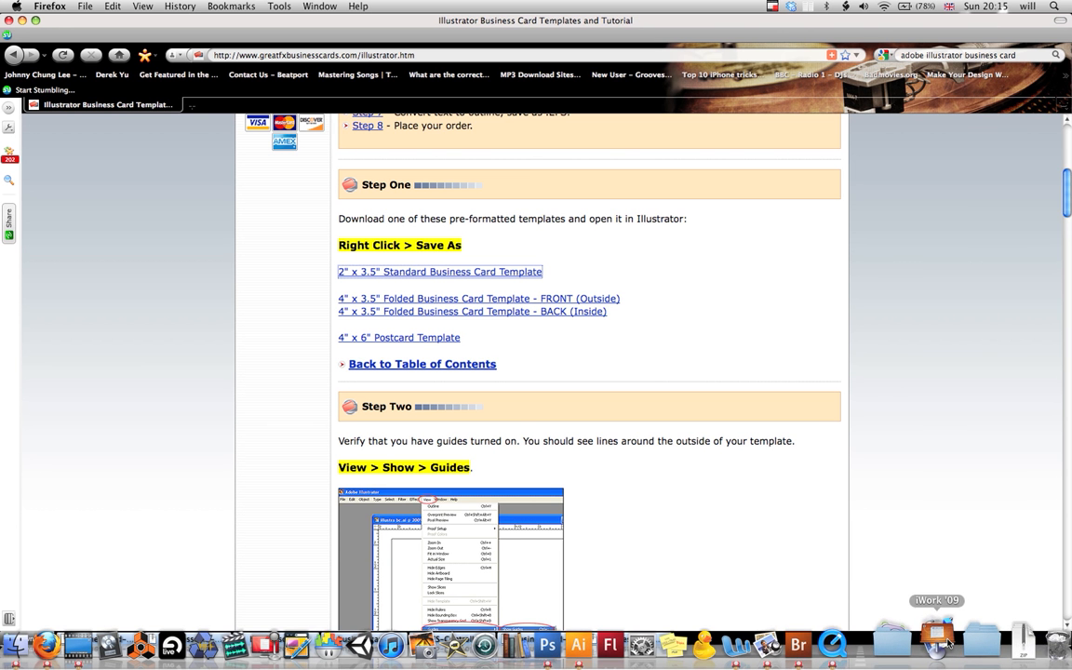
click(993, 648)
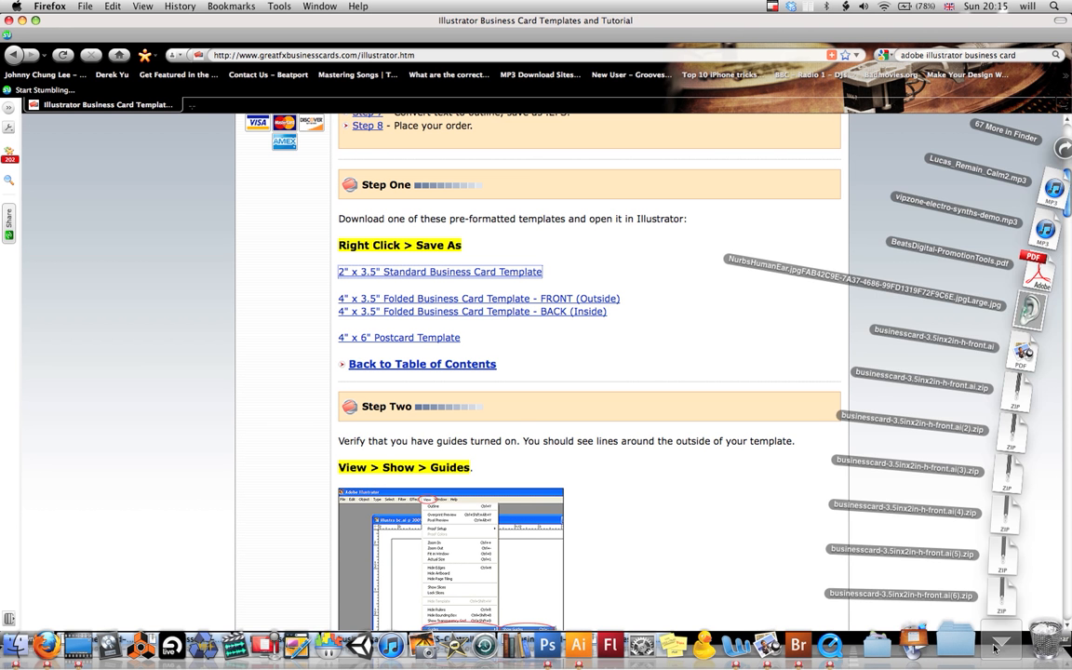
click(992, 638)
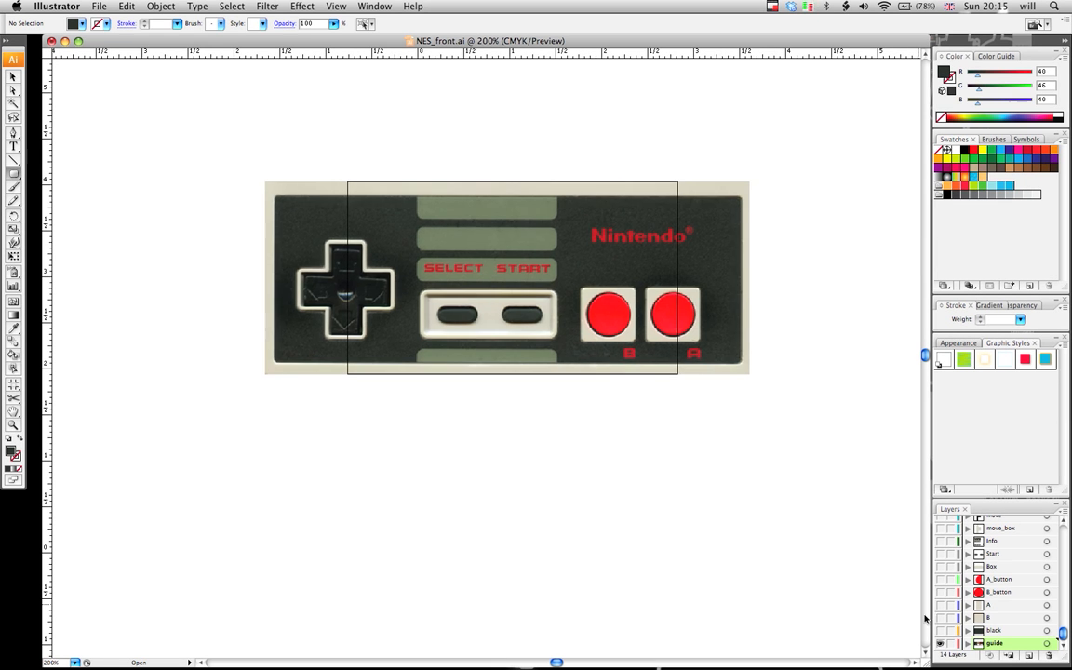
Step: Examine the card outline without the guide artwork and return to preview with the guide layer shown
key(super+y)
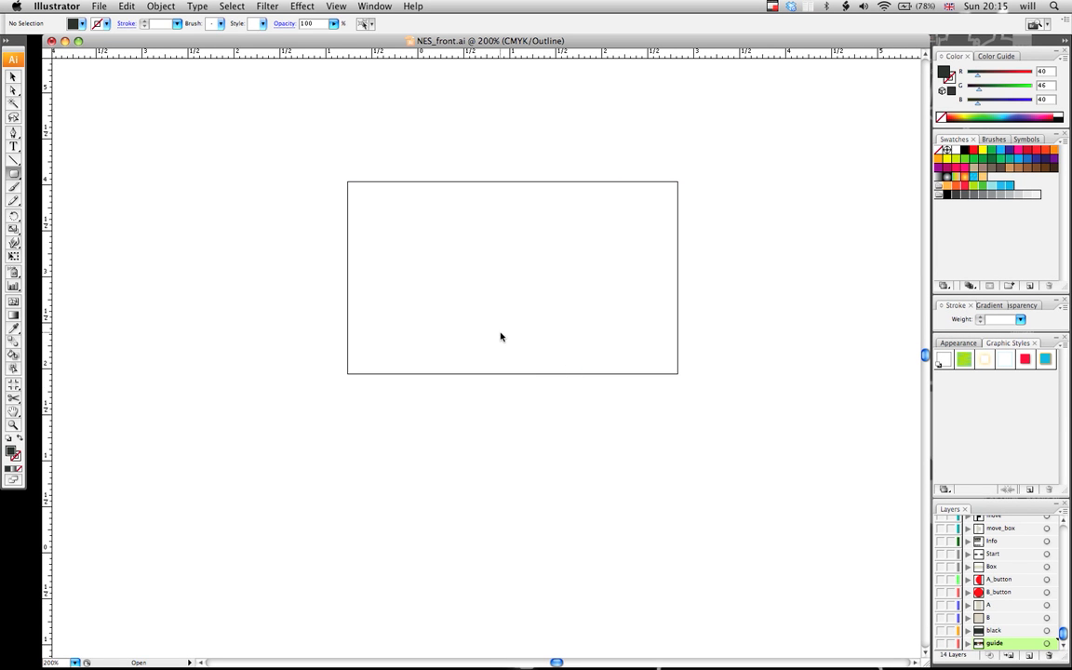
click(13, 77)
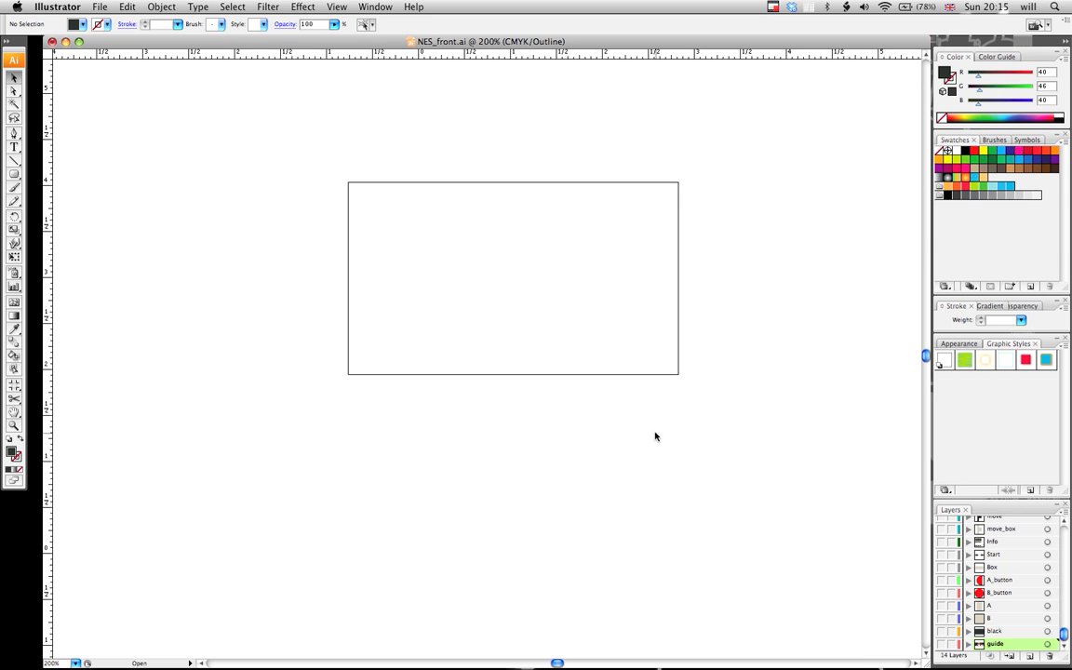
mouse_move(1003, 654)
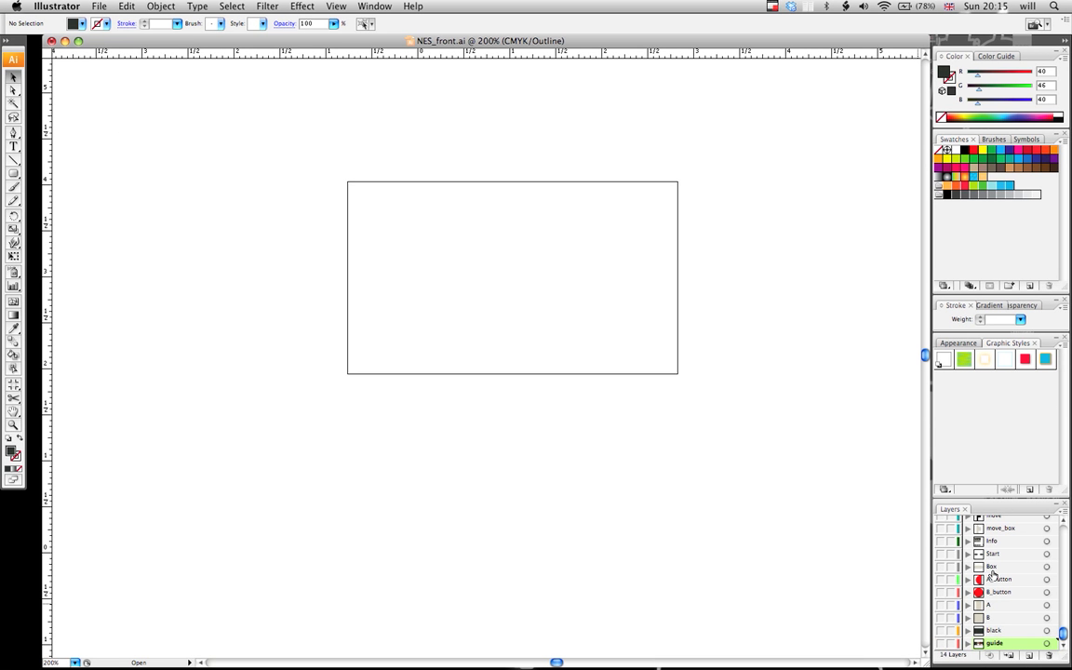
click(940, 642)
key(super+y)
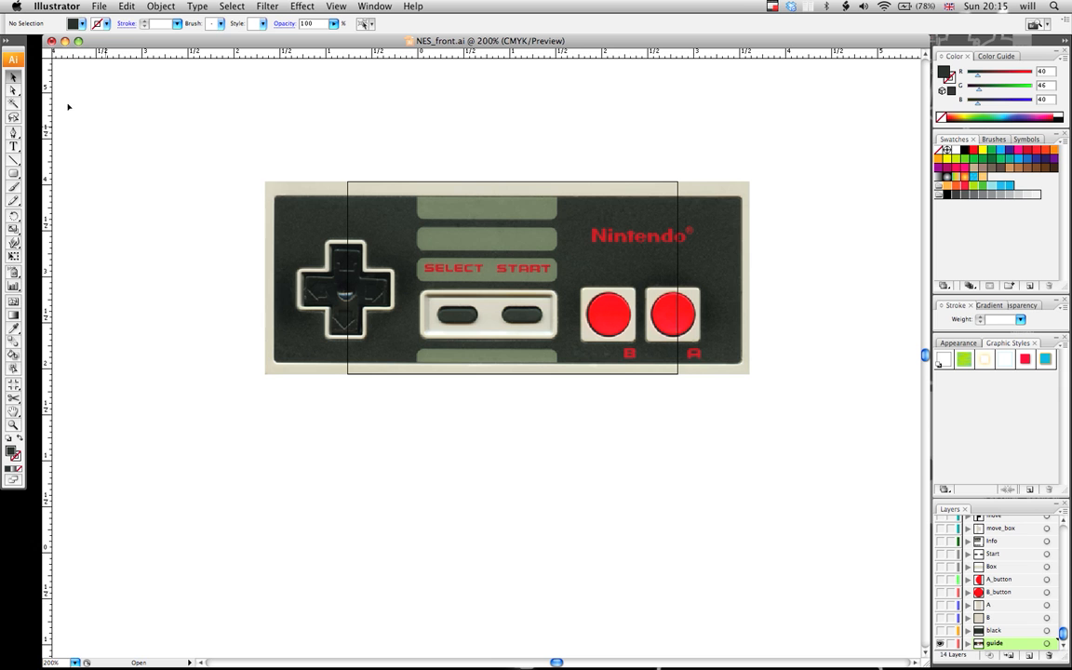
Step: Shrink the controller image to about 143 × 57 px to expose the card template's safe, trimming and bleed zones
click(291, 211)
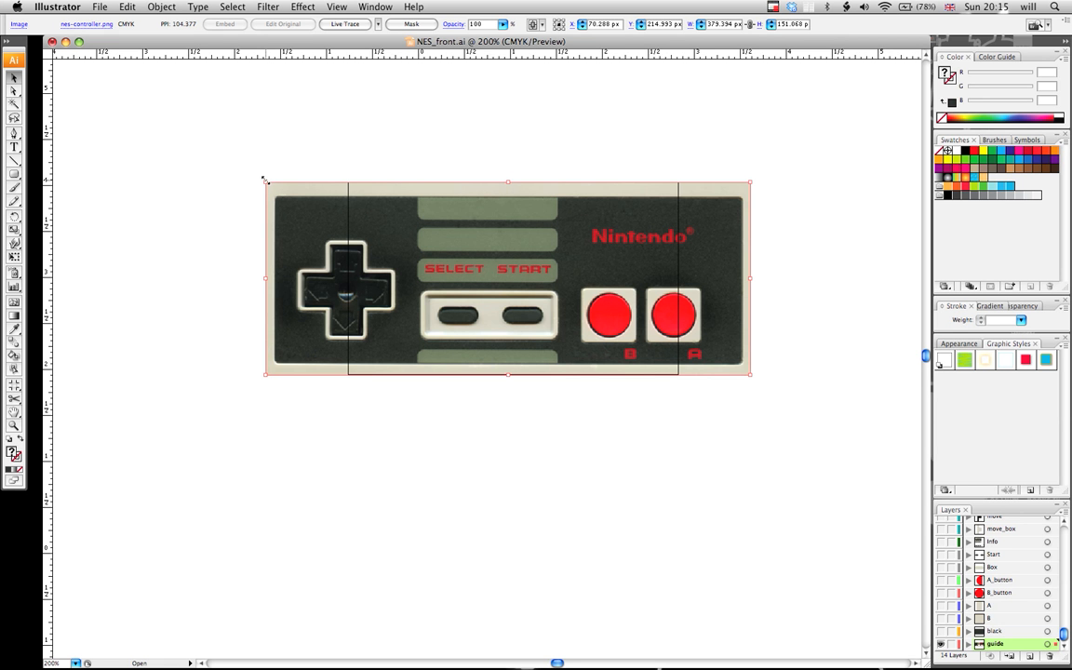
drag(264, 179, 566, 302)
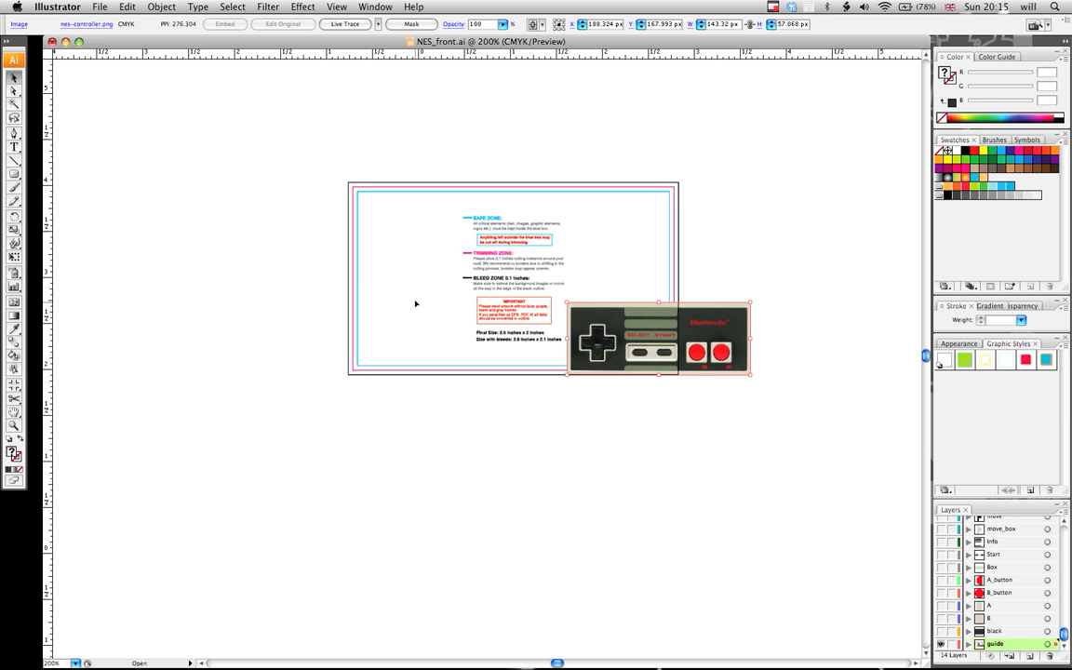
click(409, 265)
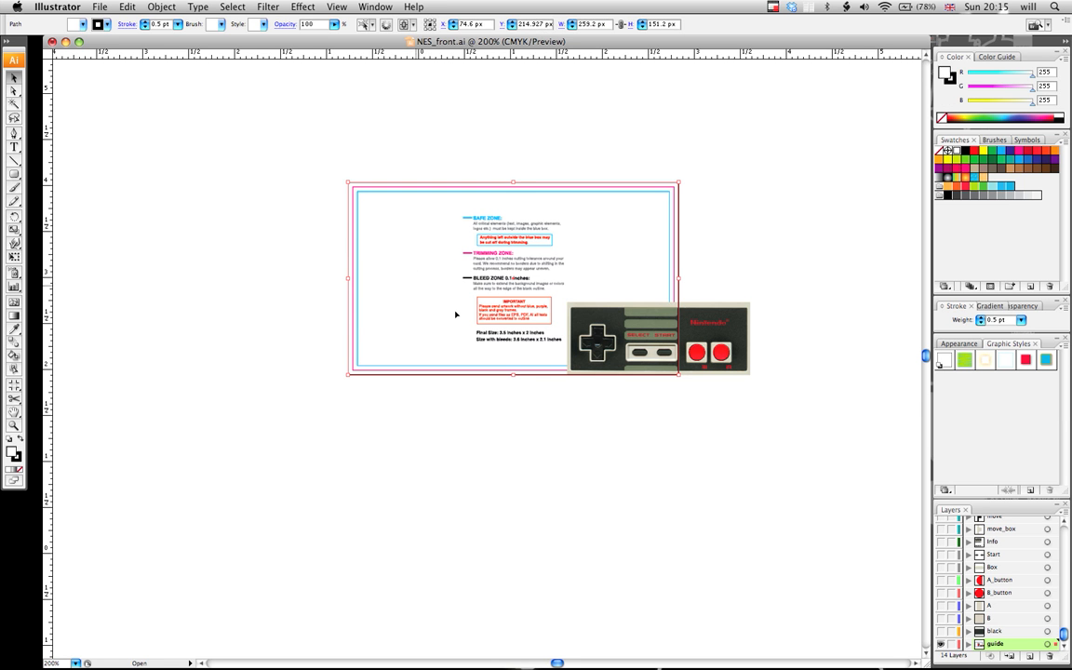
click(627, 478)
Step: Enlarge the controller image to about 382 × 152 px so it spans the full height of the card
click(658, 324)
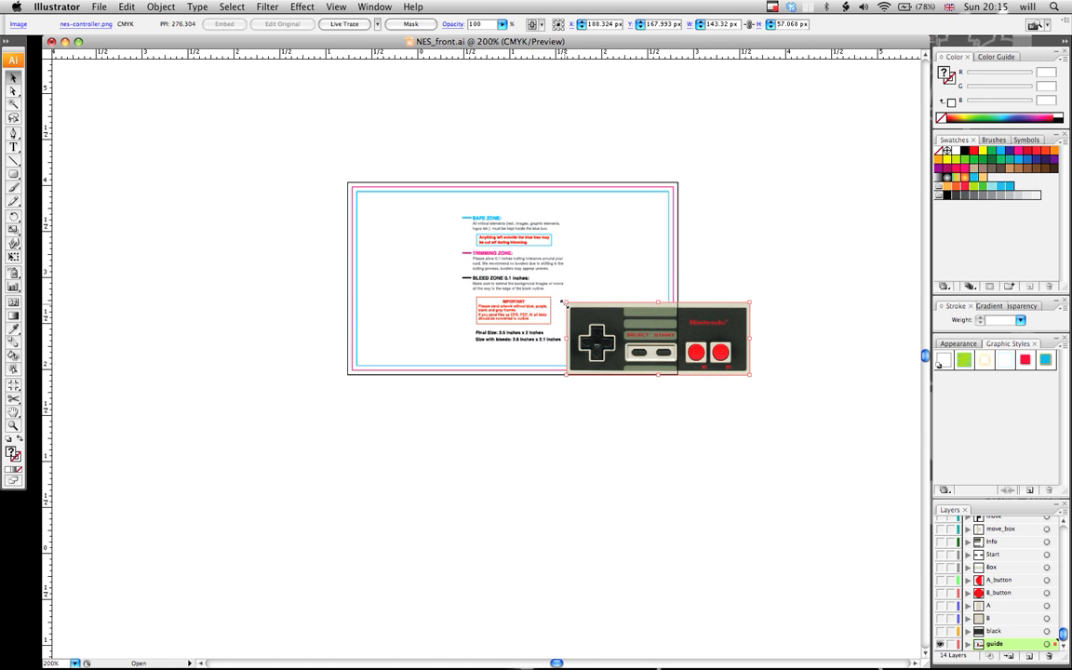
drag(565, 302, 260, 106)
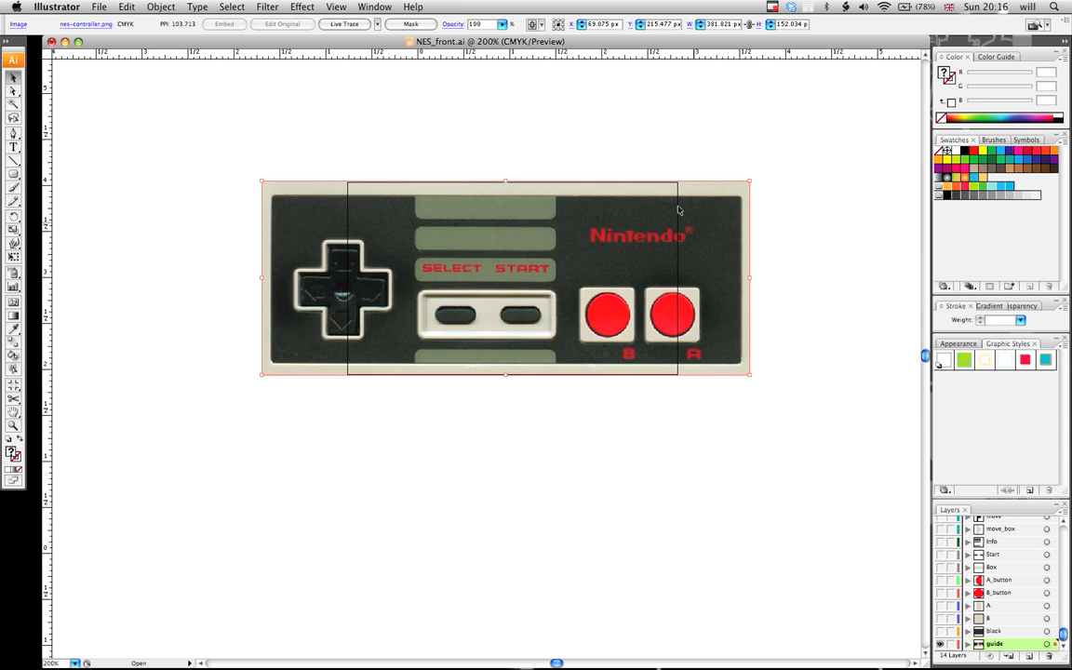
Step: Compare the card with and without the guide layer, leaving the layer shown
click(939, 644)
click(940, 644)
click(940, 644)
click(940, 644)
click(939, 644)
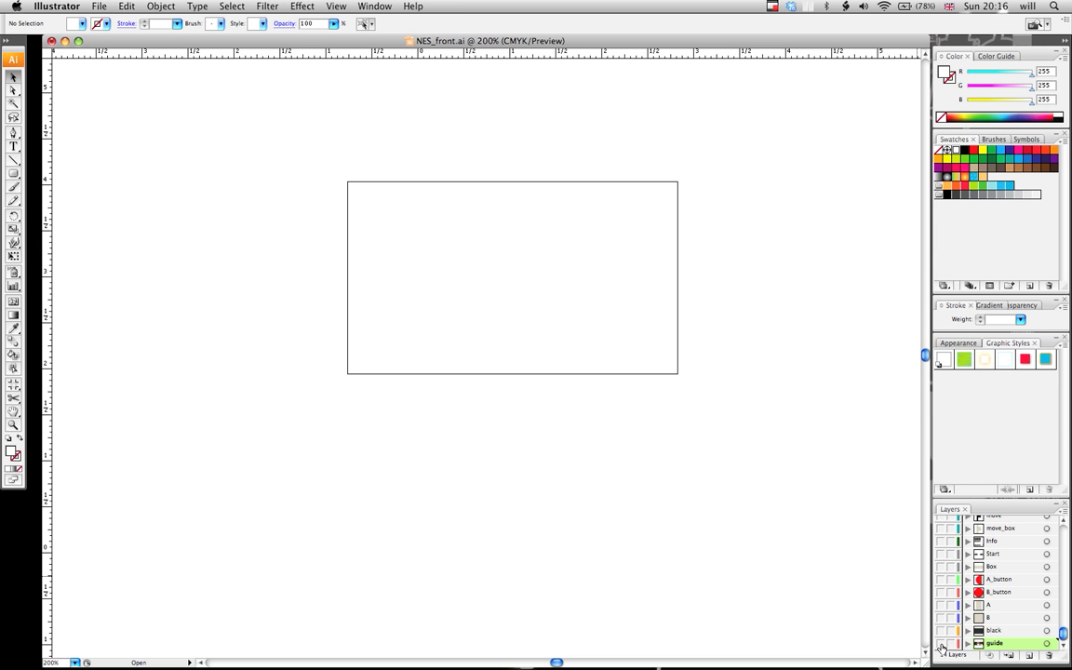
click(939, 643)
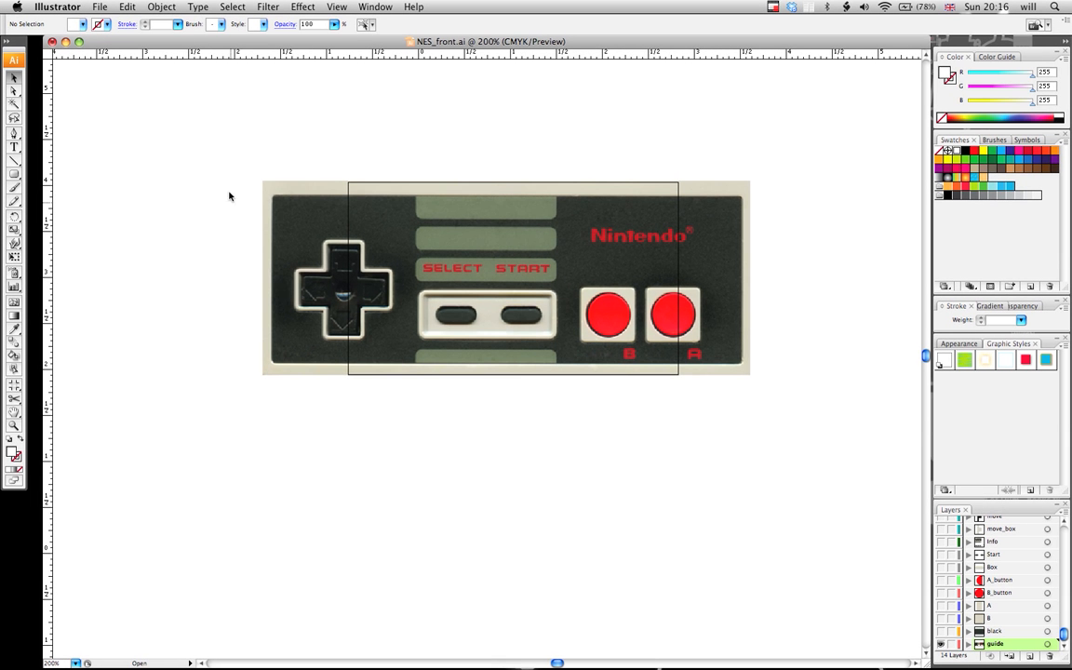
Step: Show the black layer and hide the guide layer
click(278, 195)
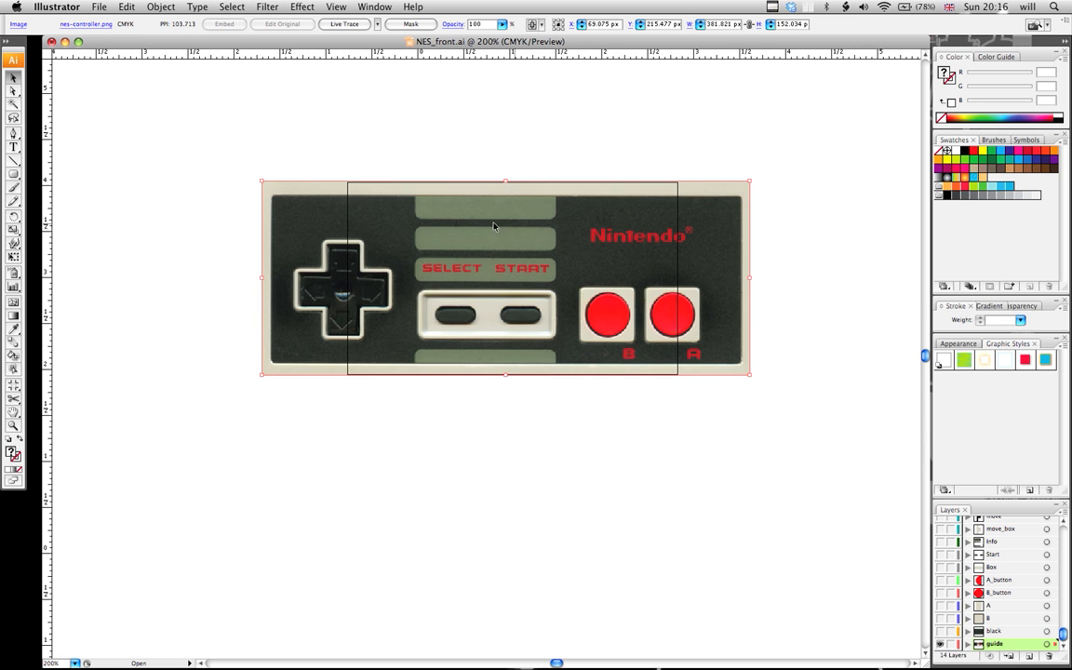
click(939, 630)
click(939, 643)
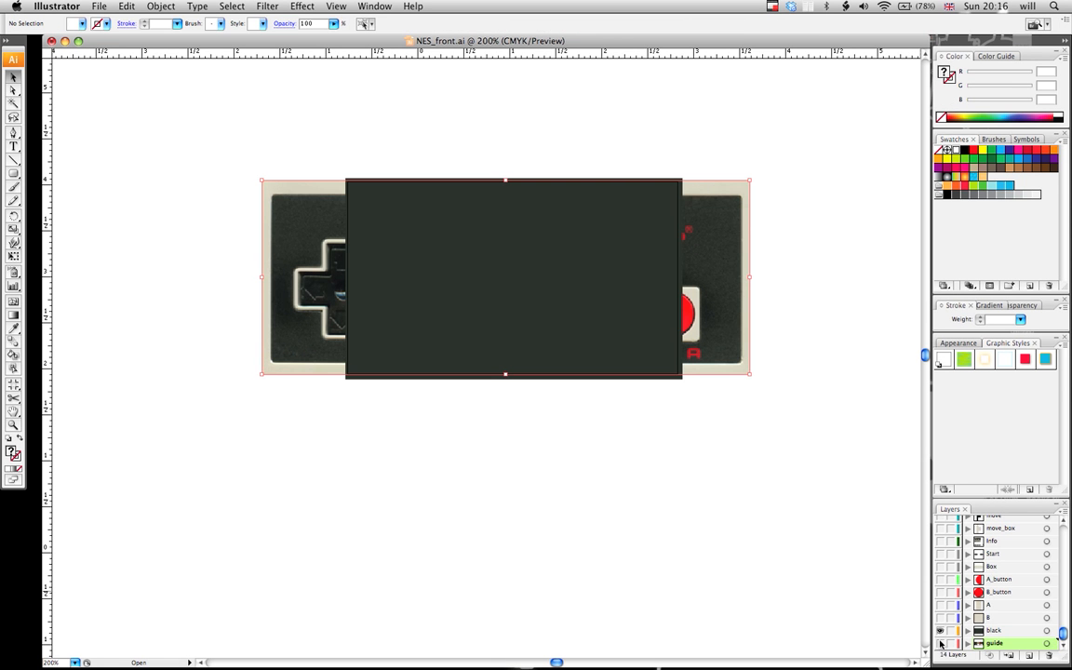
Step: Try adding a layer named xcnbkjhjk above the guide layer
click(1031, 657)
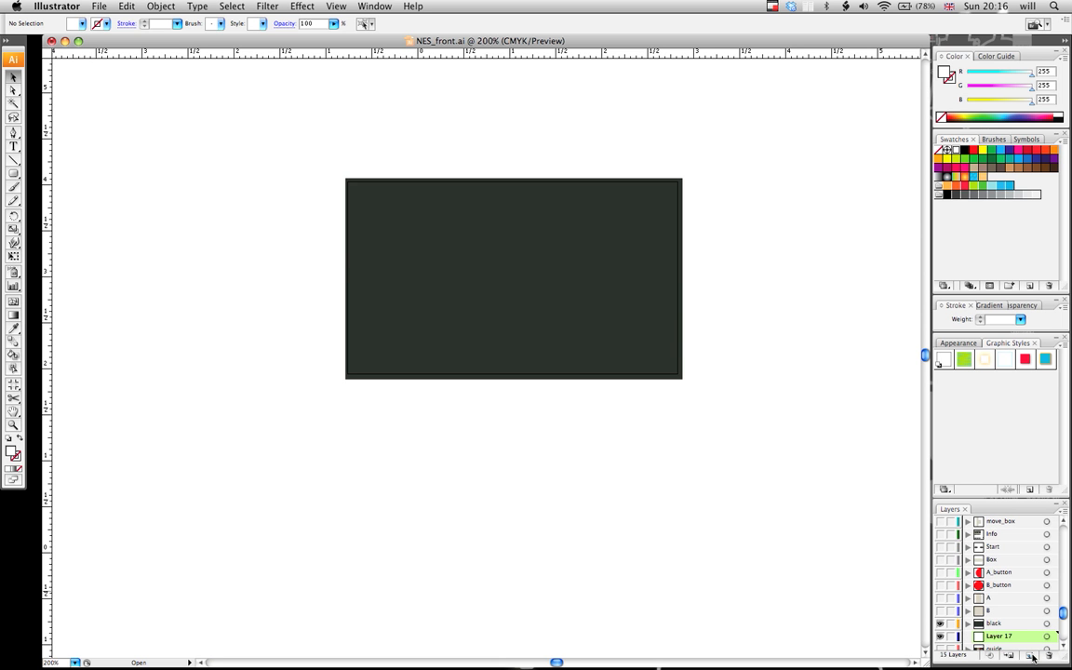
double_click(1007, 639)
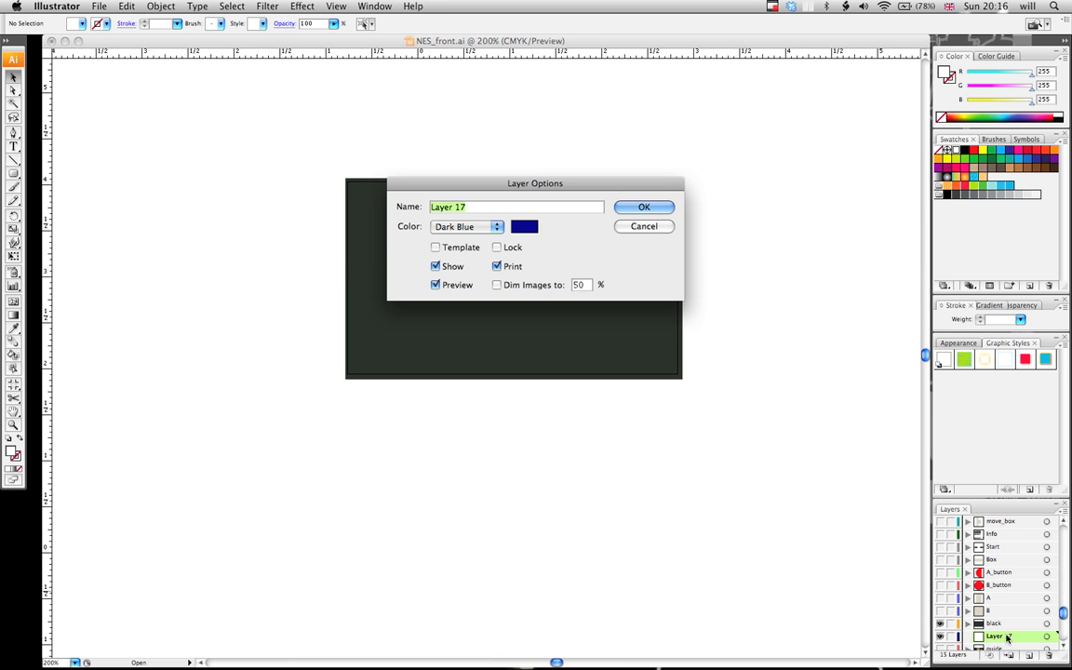
text(xcnbkjhjk)
key(Return)
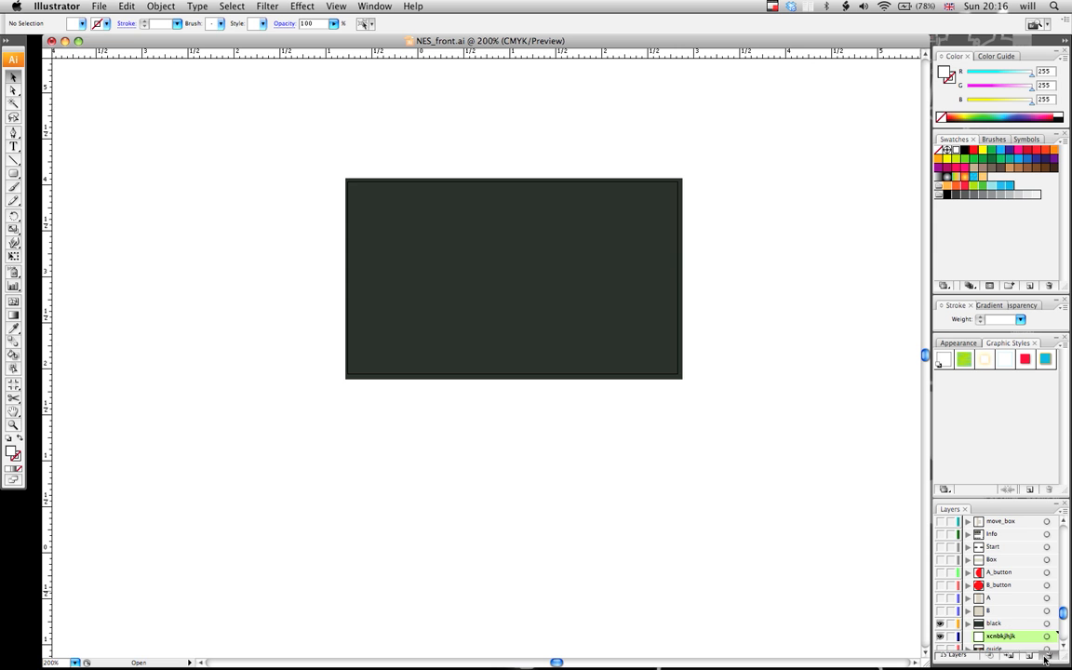
key(super+z)
key(super+z)
Step: Make the black layer active and show the guide layer beneath it
click(993, 630)
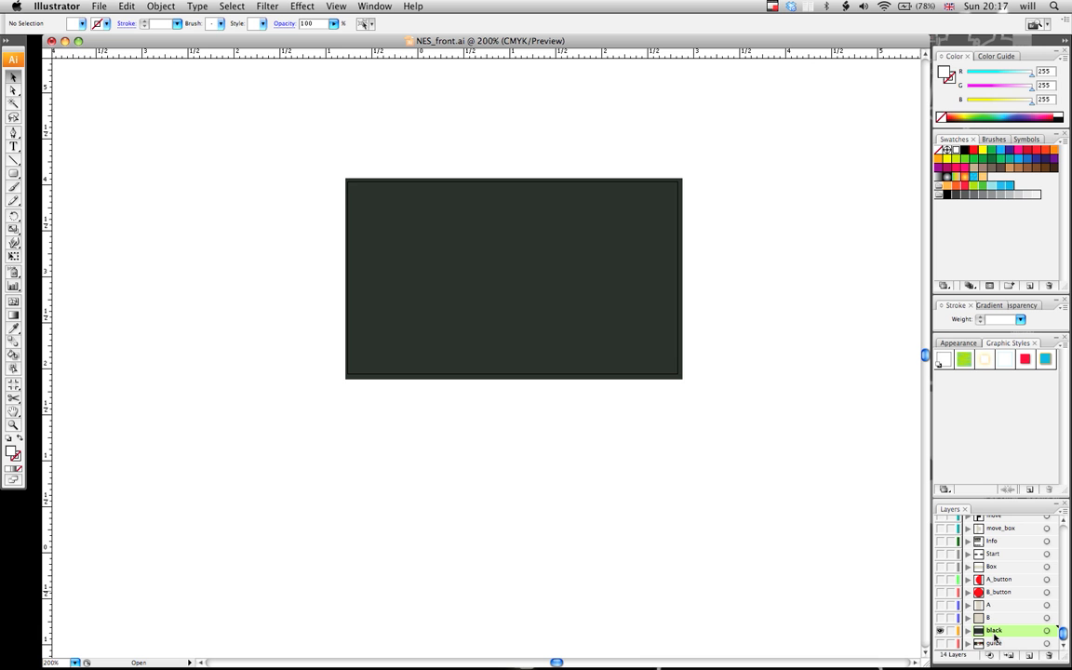
click(941, 644)
click(941, 644)
click(941, 644)
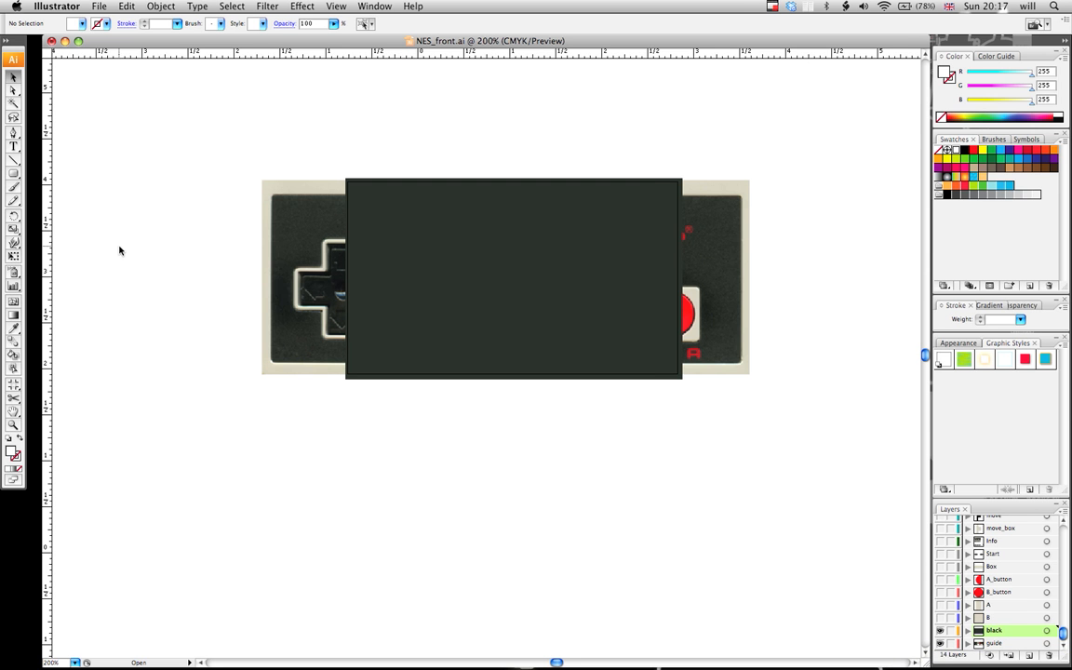
Step: Try covering the card with a 264 by 157.5 px rectangle filled with the controller's sampled dark grey
click(17, 176)
drag(14, 174, 37, 175)
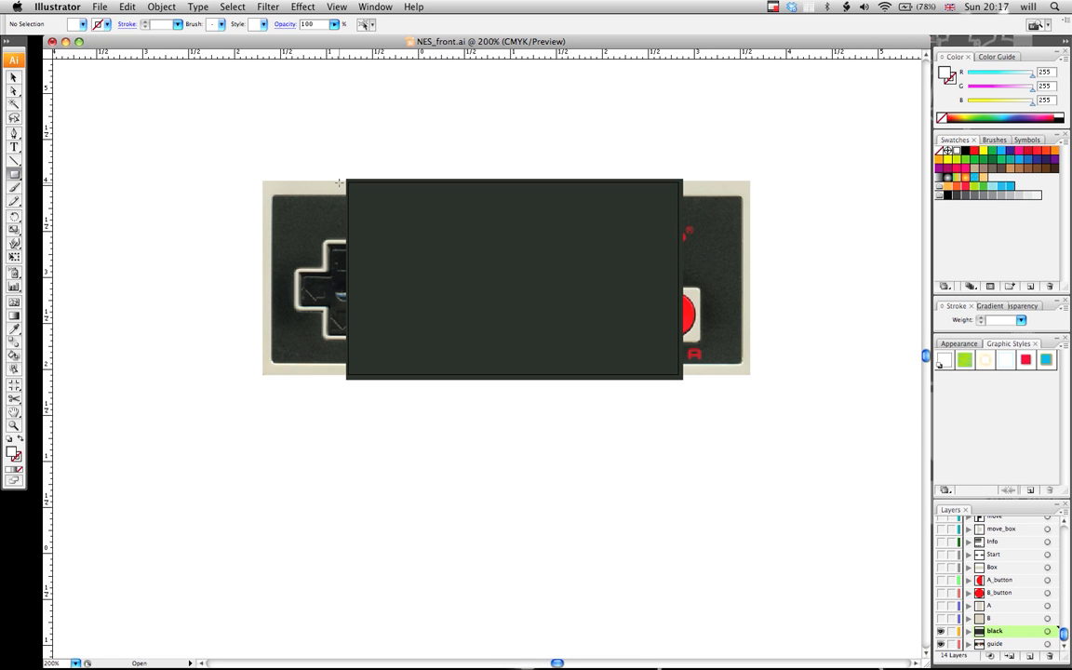
drag(346, 179, 683, 380)
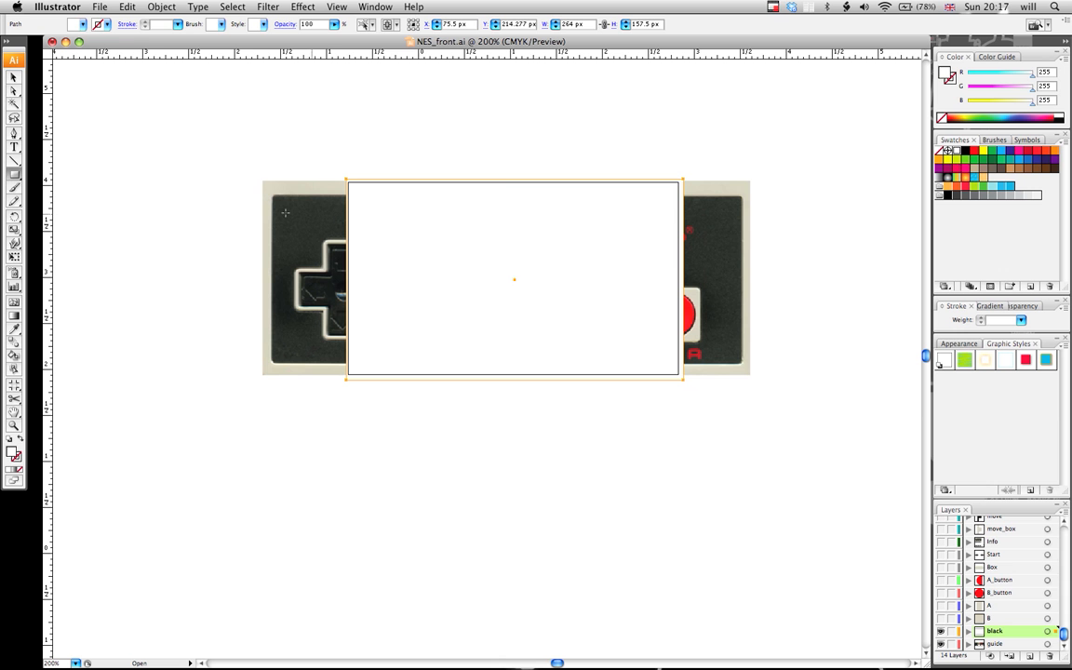
click(13, 78)
click(13, 328)
click(299, 220)
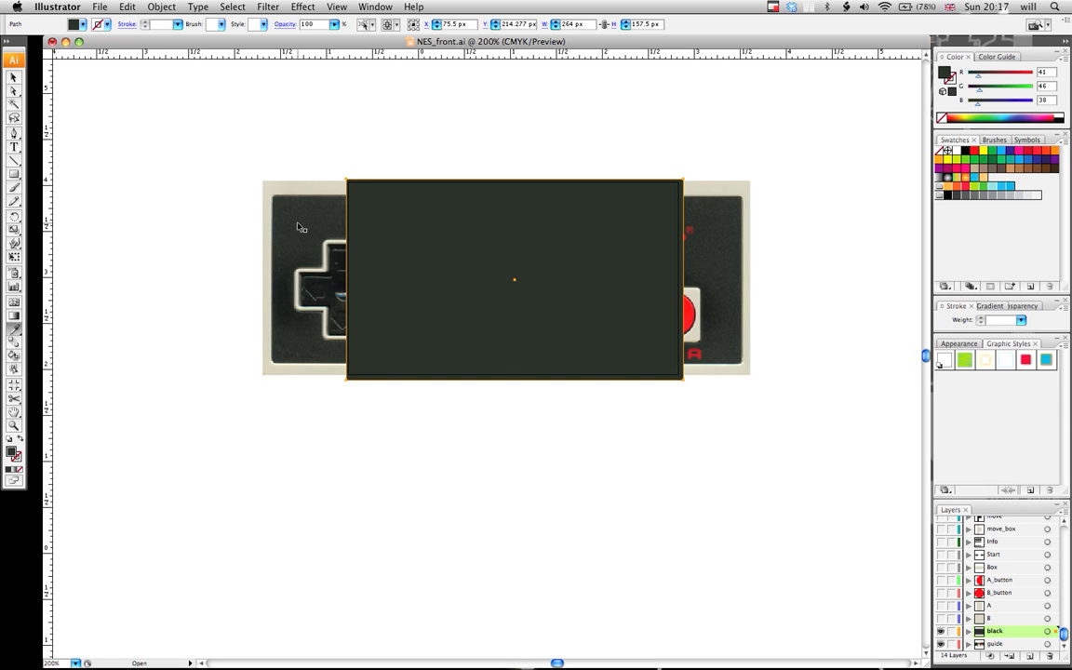
key(super+z)
key(super+z)
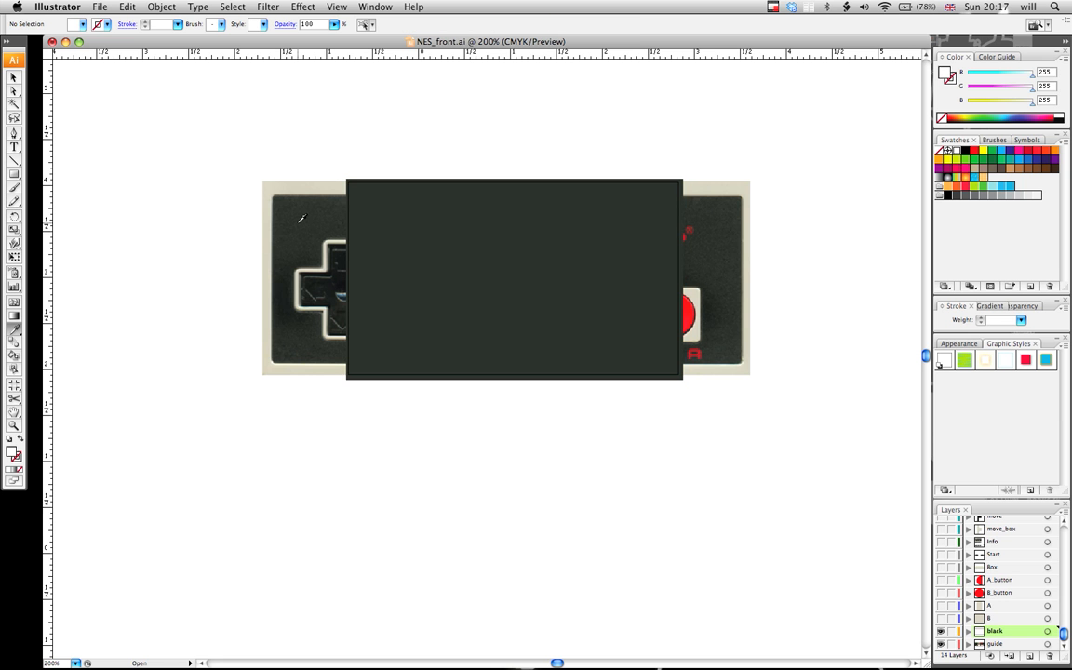
Step: Compare the card with and without the guide layer and the black layer
click(15, 77)
click(939, 643)
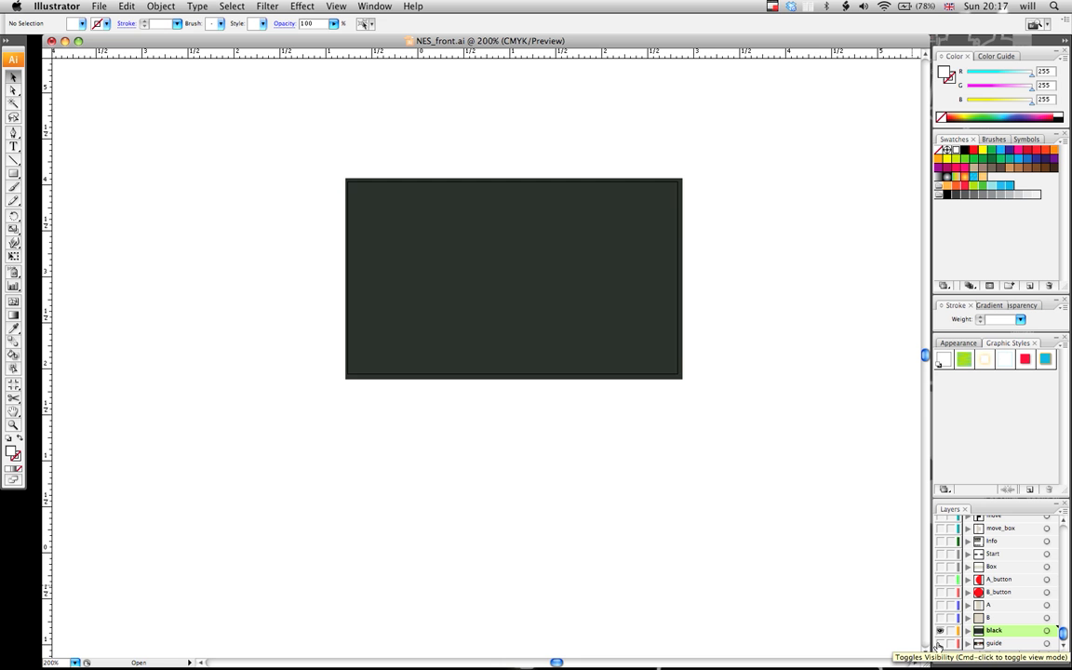
click(939, 643)
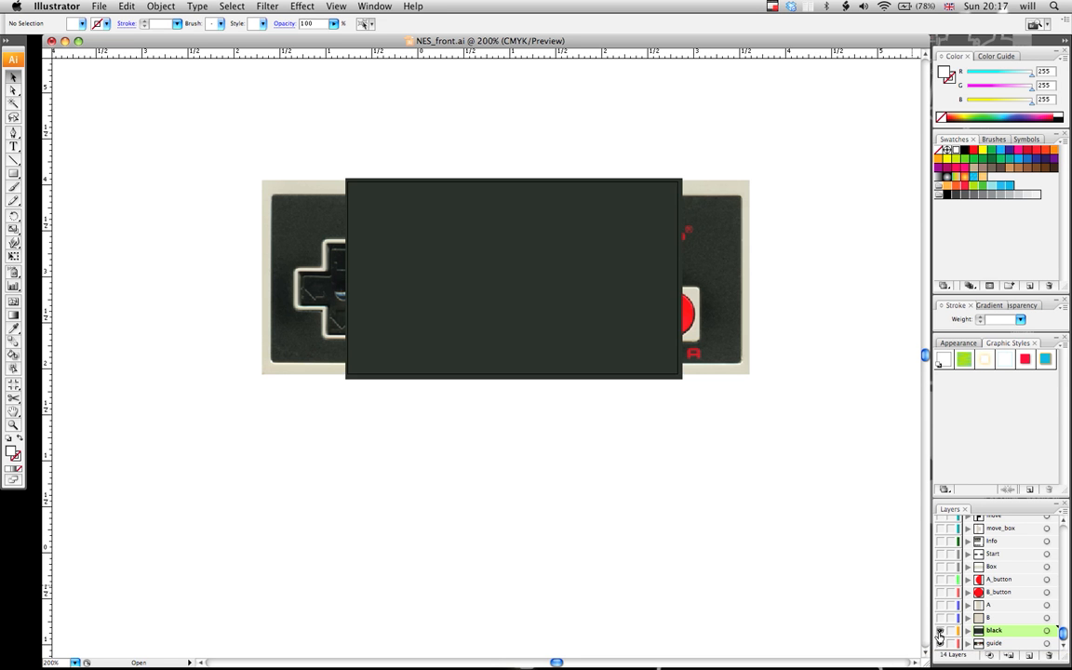
click(939, 631)
click(939, 631)
click(938, 631)
click(939, 631)
Step: Show the B layer and hide the black layer
click(940, 618)
click(940, 617)
click(939, 617)
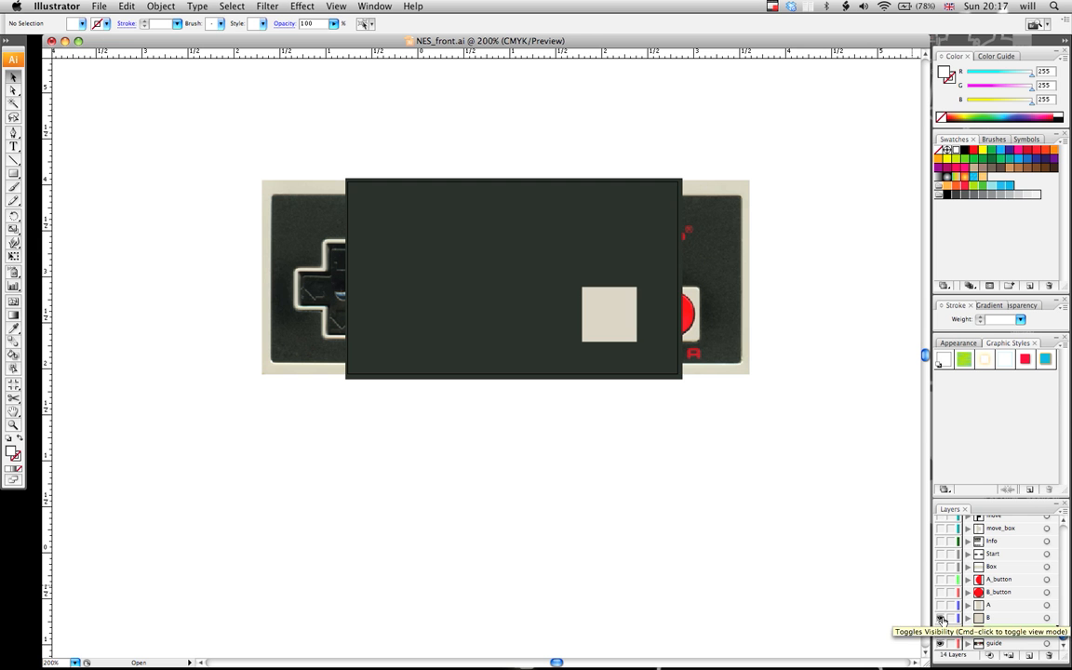
click(940, 631)
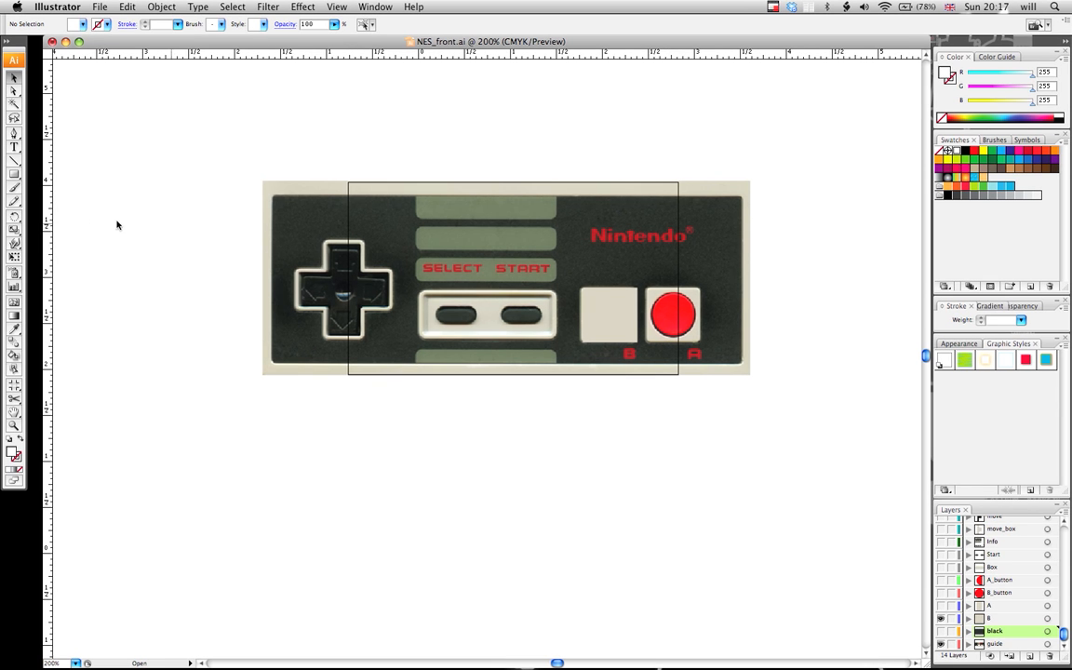
Step: Try drawing a rectangle around the A button's square on the B layer, and remove it
drag(15, 174, 41, 187)
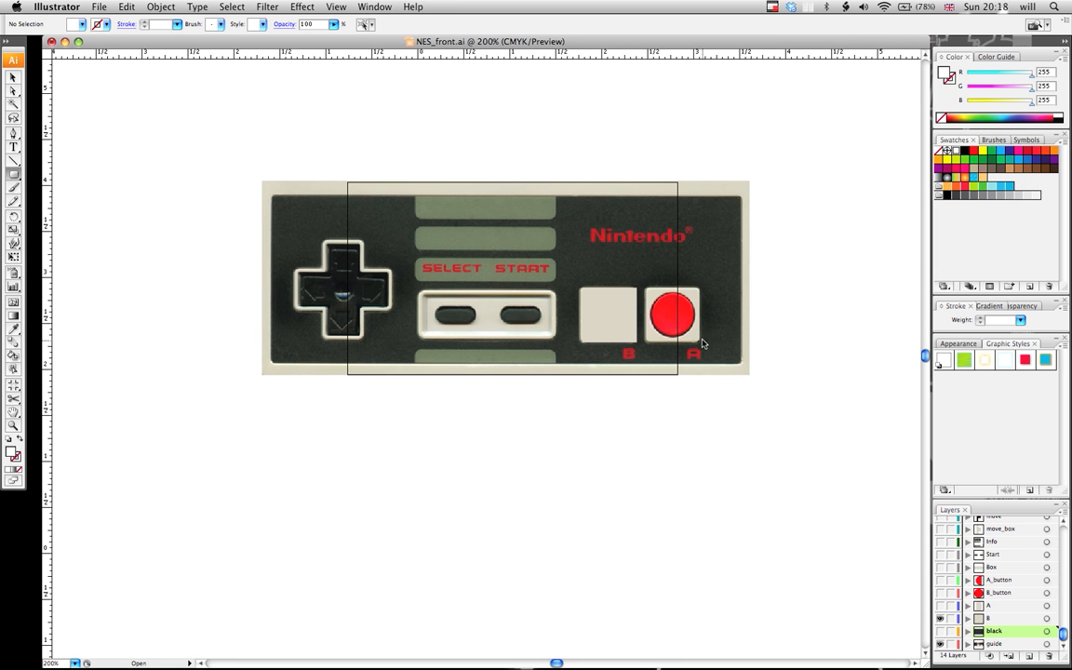
click(992, 605)
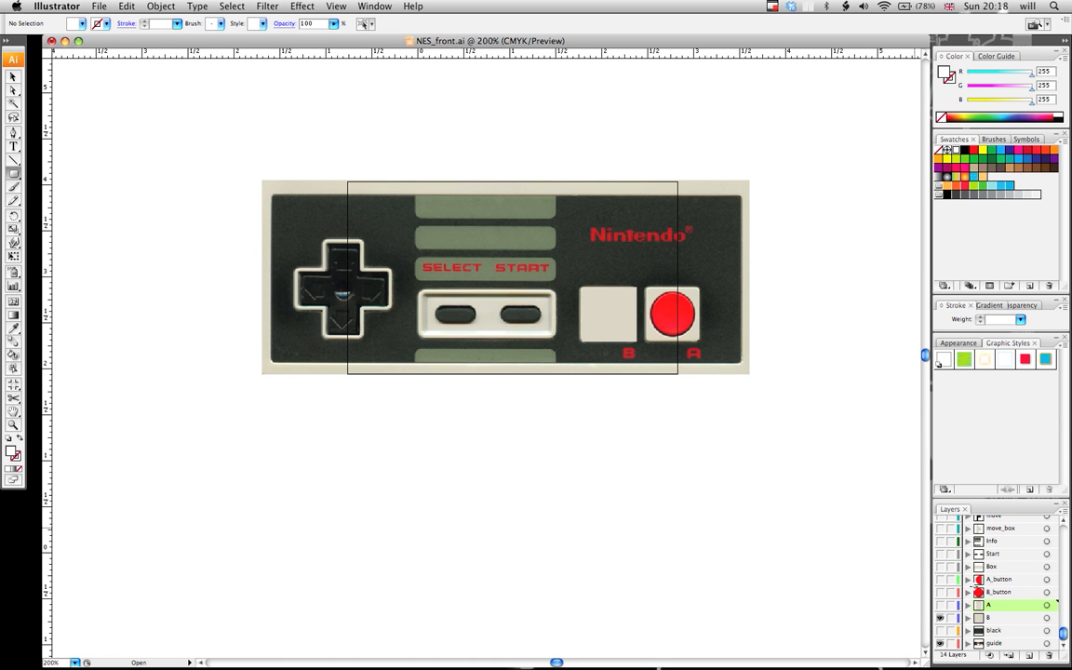
click(991, 617)
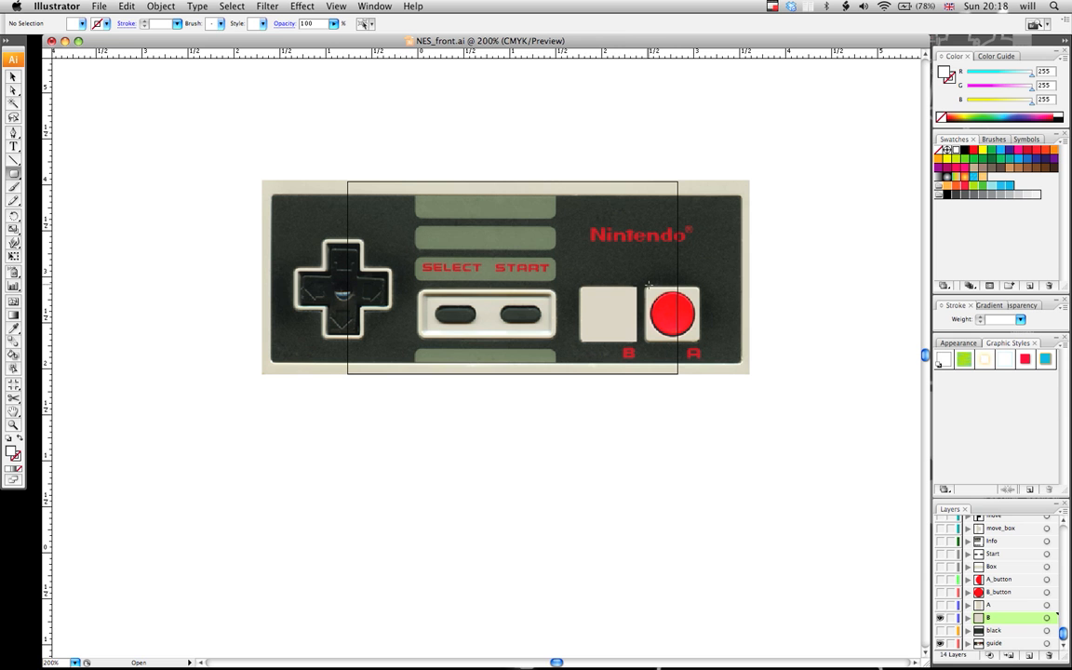
drag(644, 286, 703, 344)
key(Down)
key(Down)
key(Down)
key(Down)
key(Down)
key(Down)
key(Delete)
Step: Recolour the square on the B layer with the beige sampled from the A button's surround on the controller picture
click(12, 297)
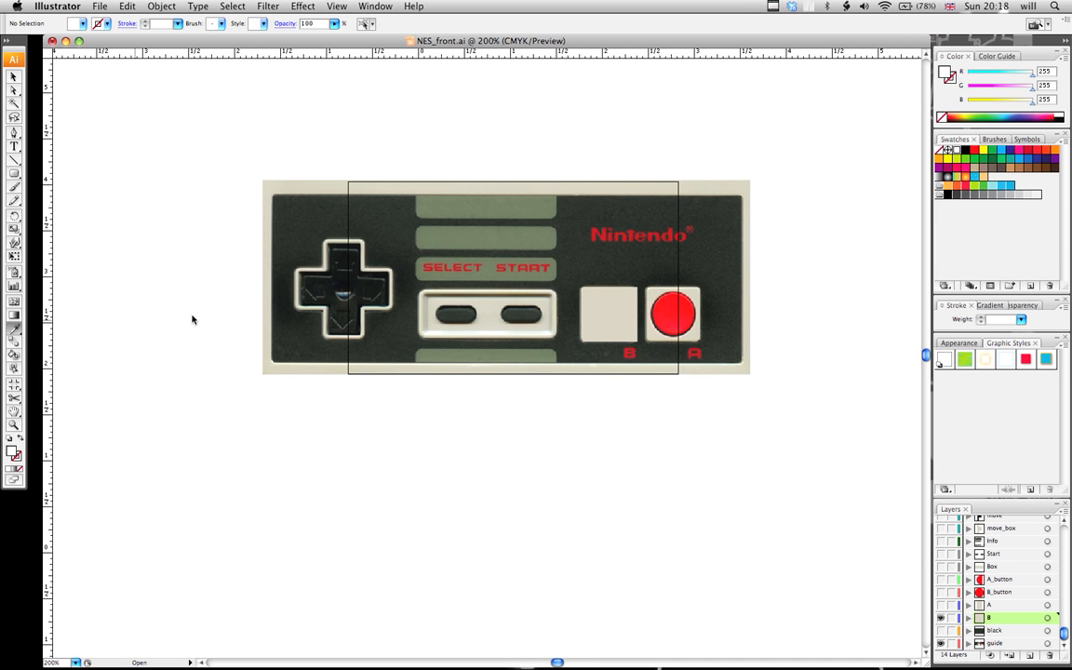
click(14, 75)
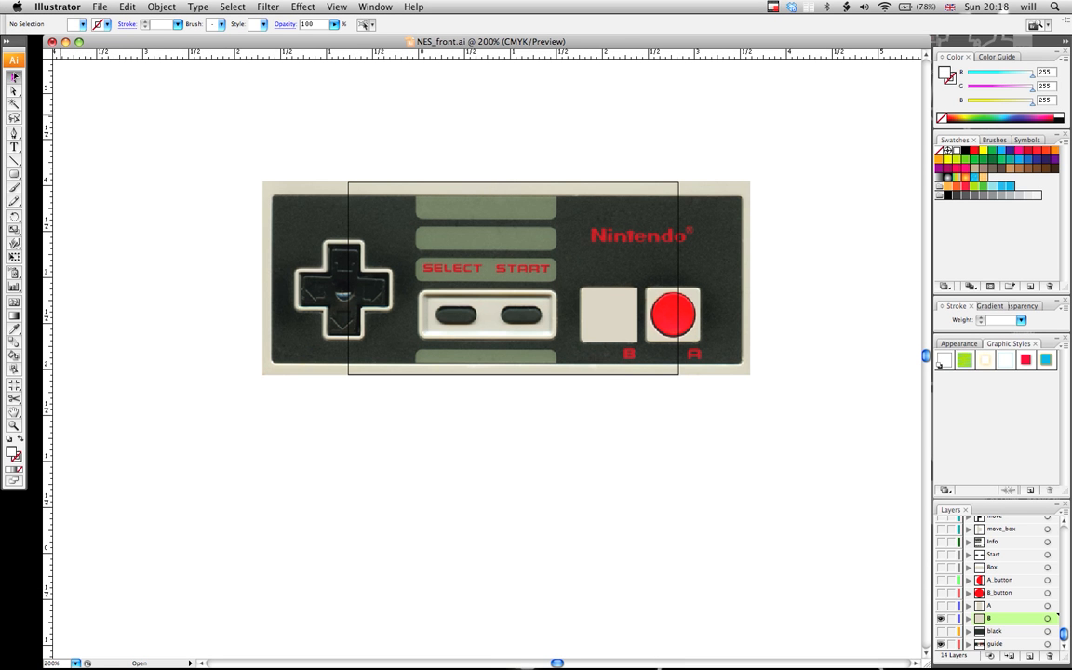
click(591, 298)
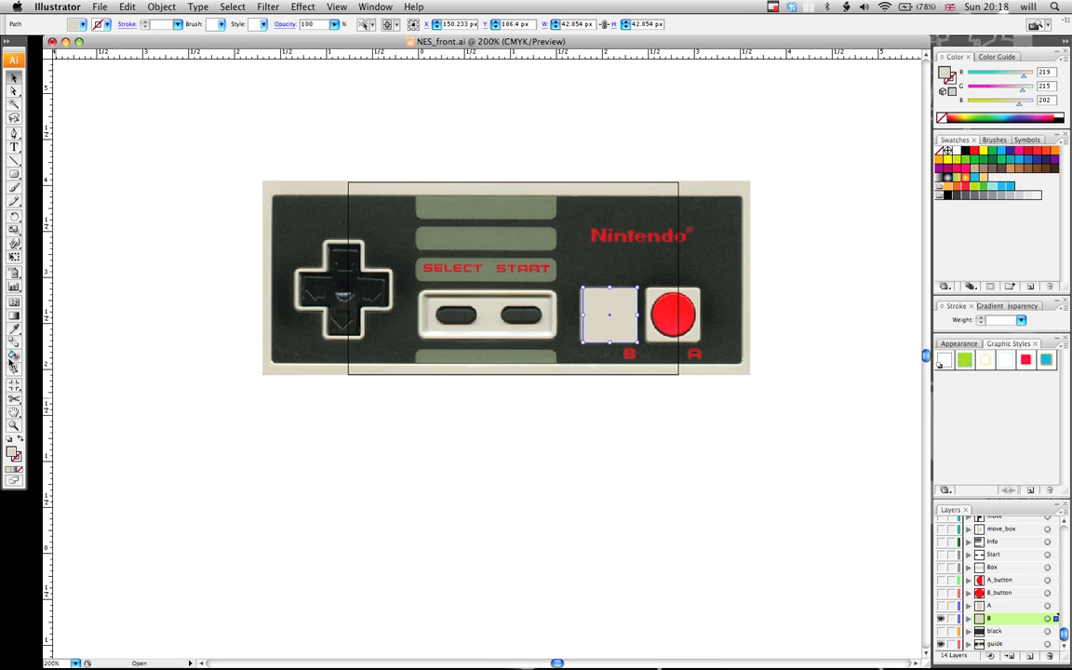
click(14, 328)
click(307, 248)
click(284, 170)
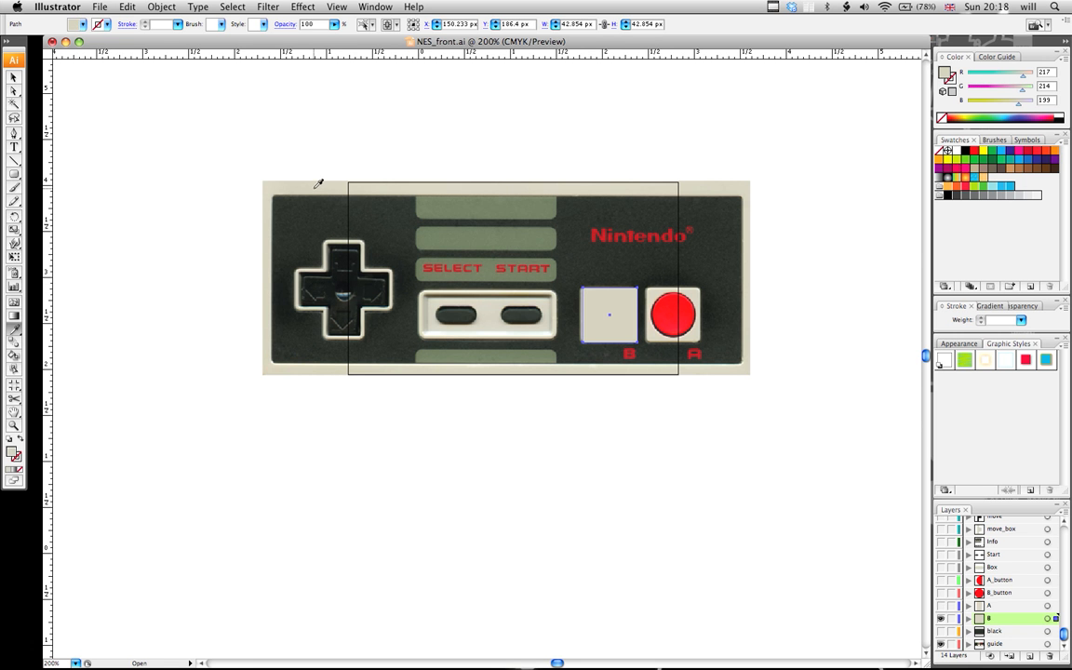
click(695, 295)
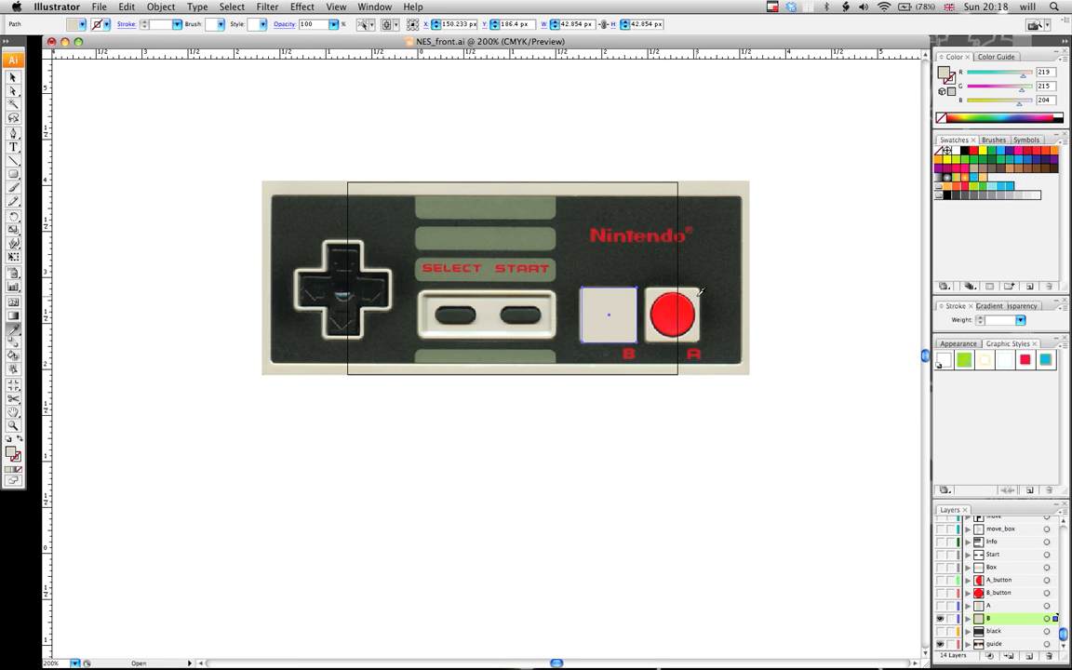
Step: Show the A layer and make it the active layer
click(14, 76)
click(940, 605)
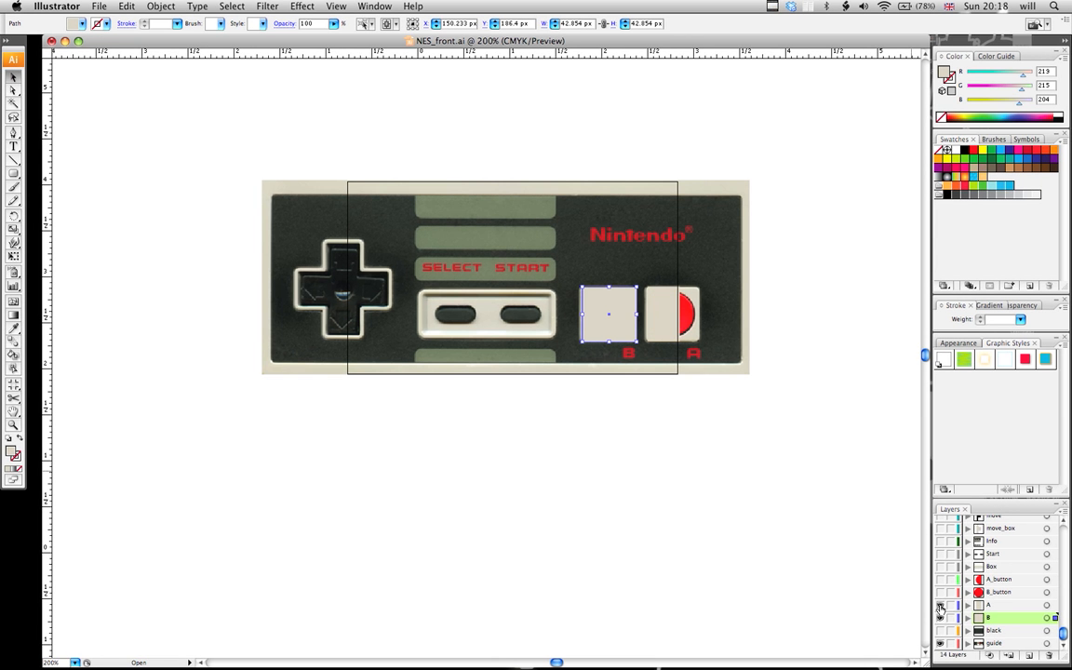
click(1002, 608)
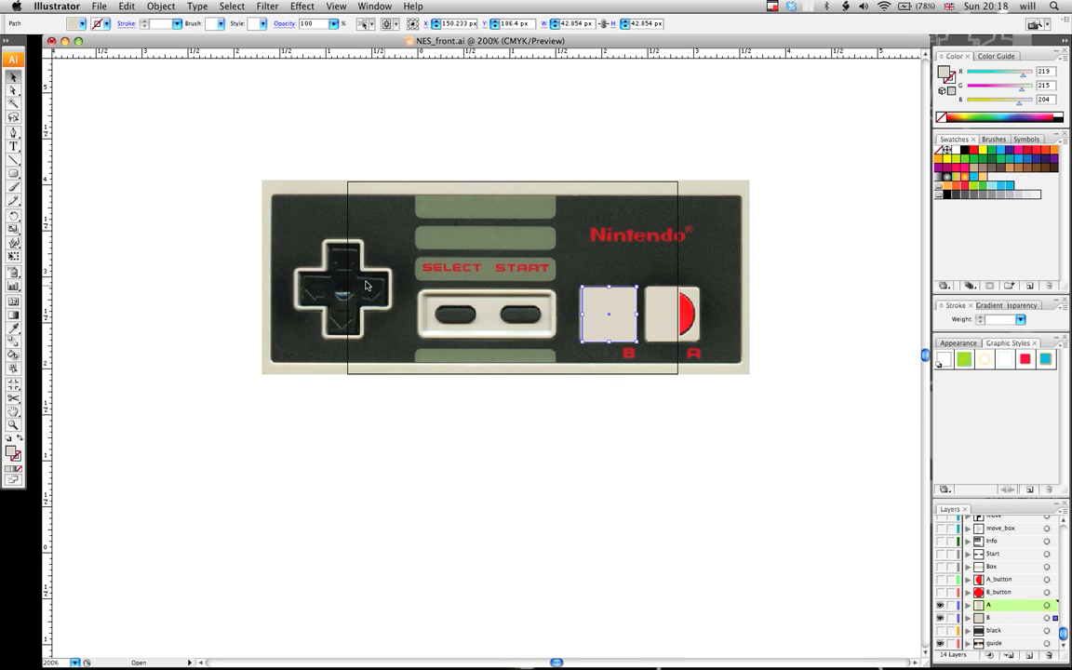
Step: Try splitting the A rectangle's outline with the Scissors tool where it meets the card's edge
click(13, 398)
drag(13, 398, 29, 402)
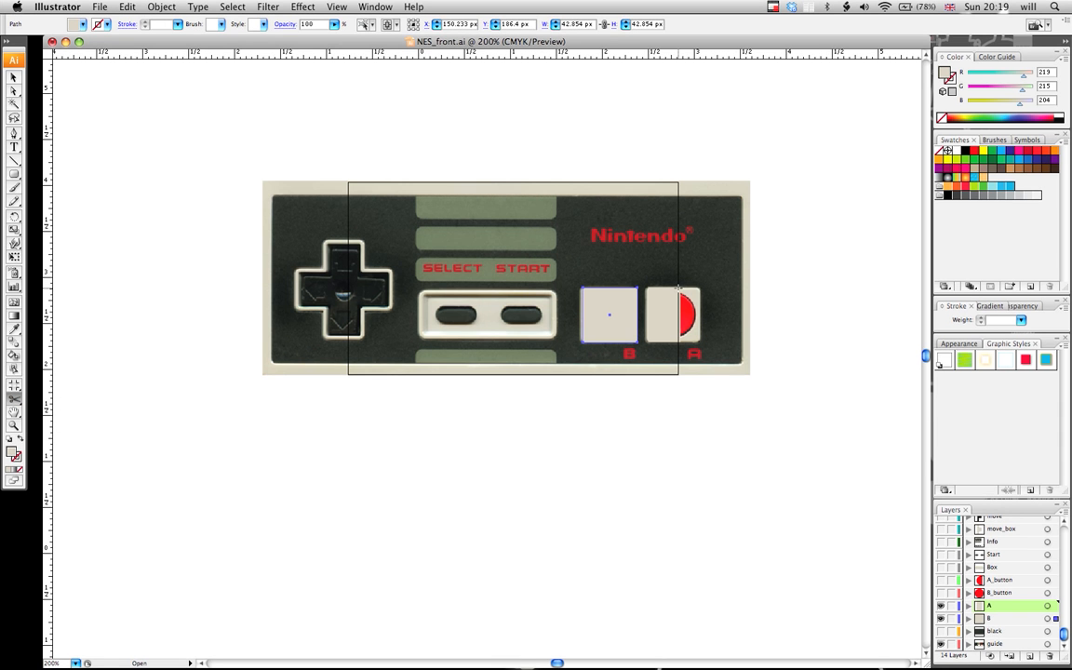
click(993, 618)
click(993, 606)
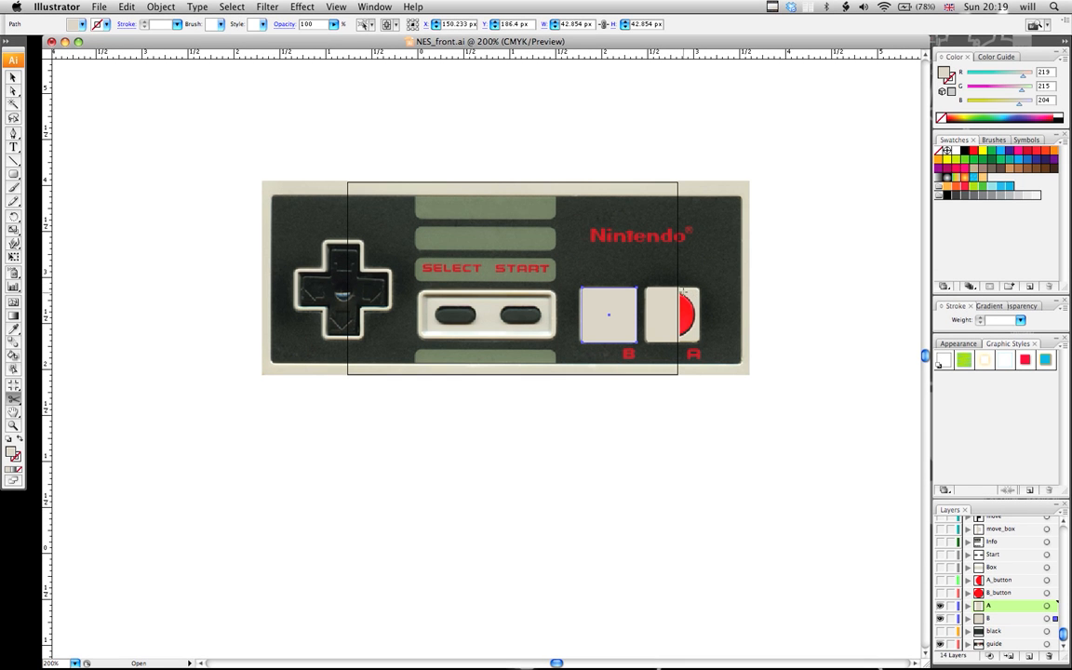
click(678, 288)
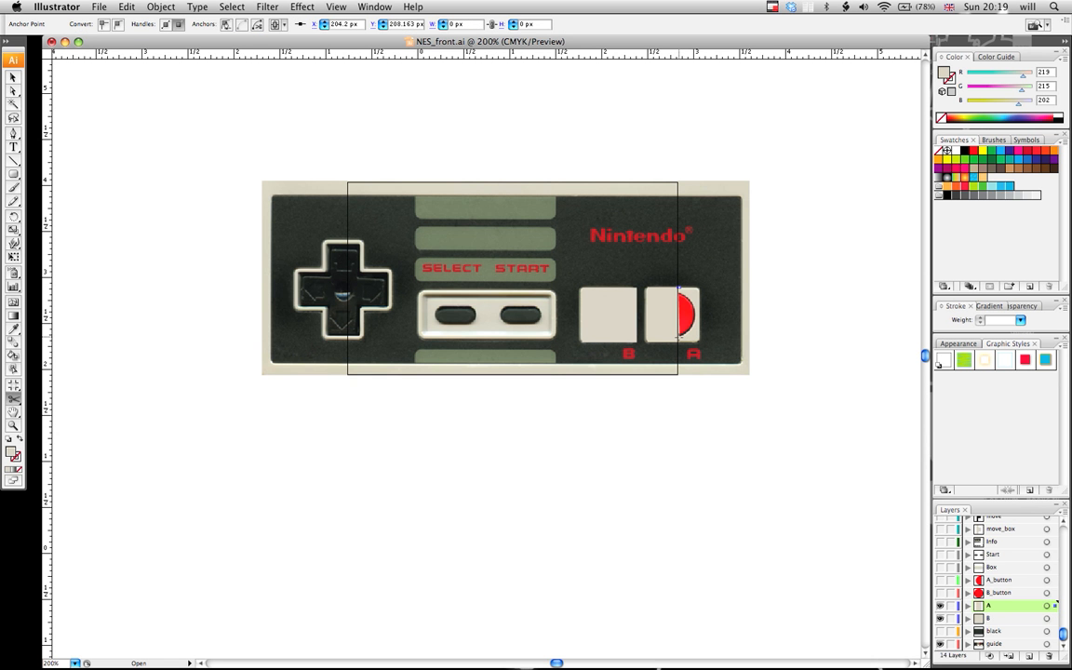
click(679, 342)
click(629, 357)
key(super+z)
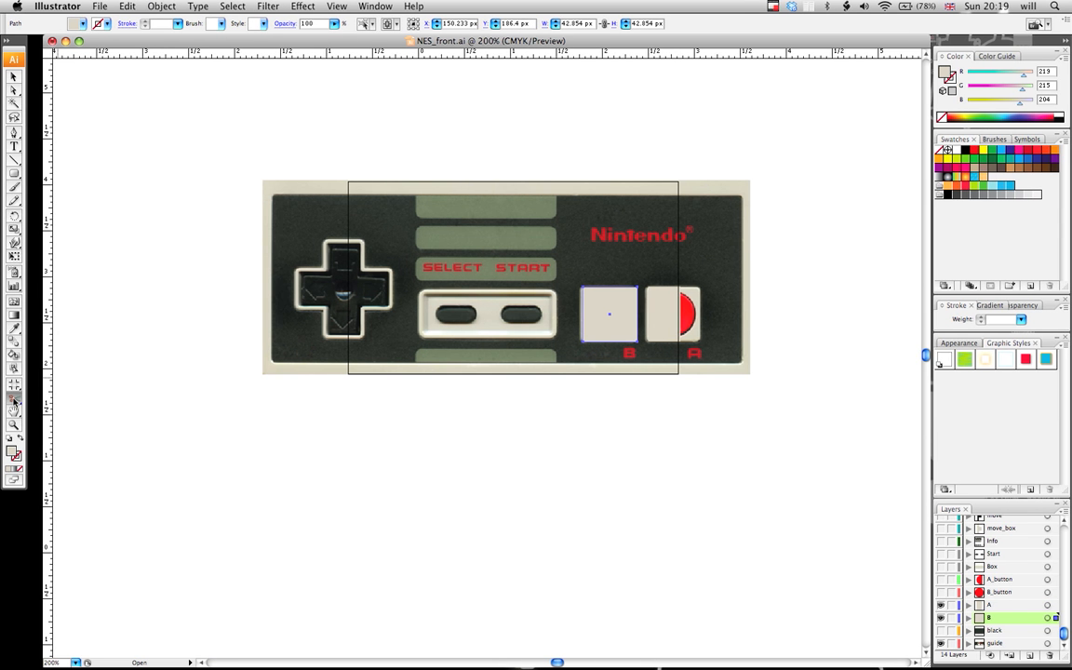
Step: Try trimming the A rectangle along the card's edge with the Eraser tool, and undo the trim
drag(14, 400, 55, 401)
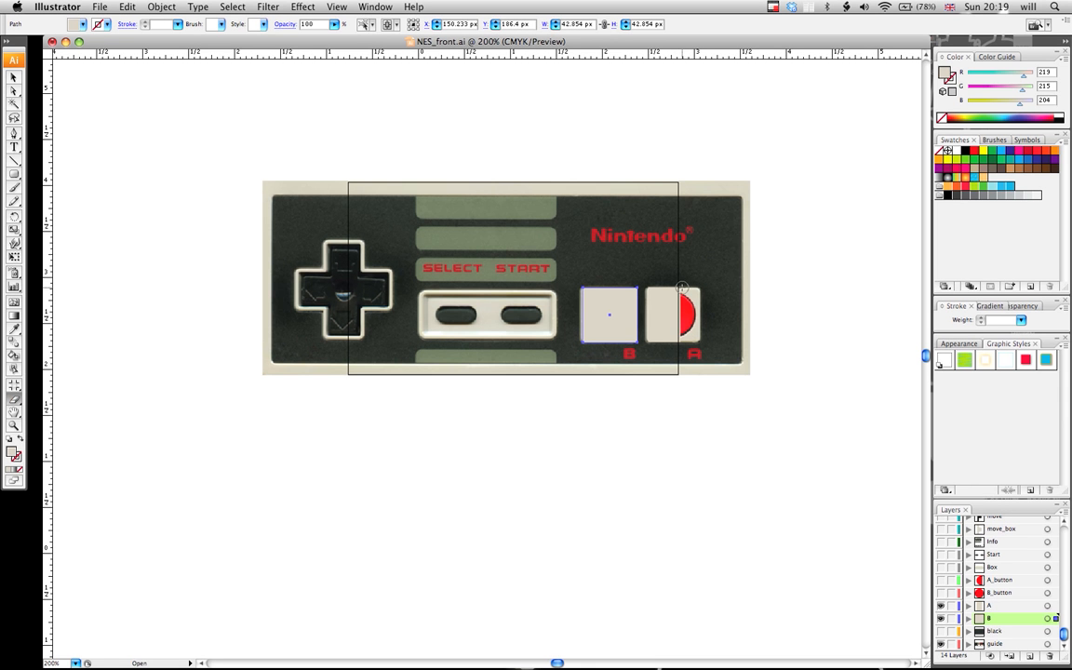
drag(682, 288, 682, 339)
click(14, 78)
click(661, 307)
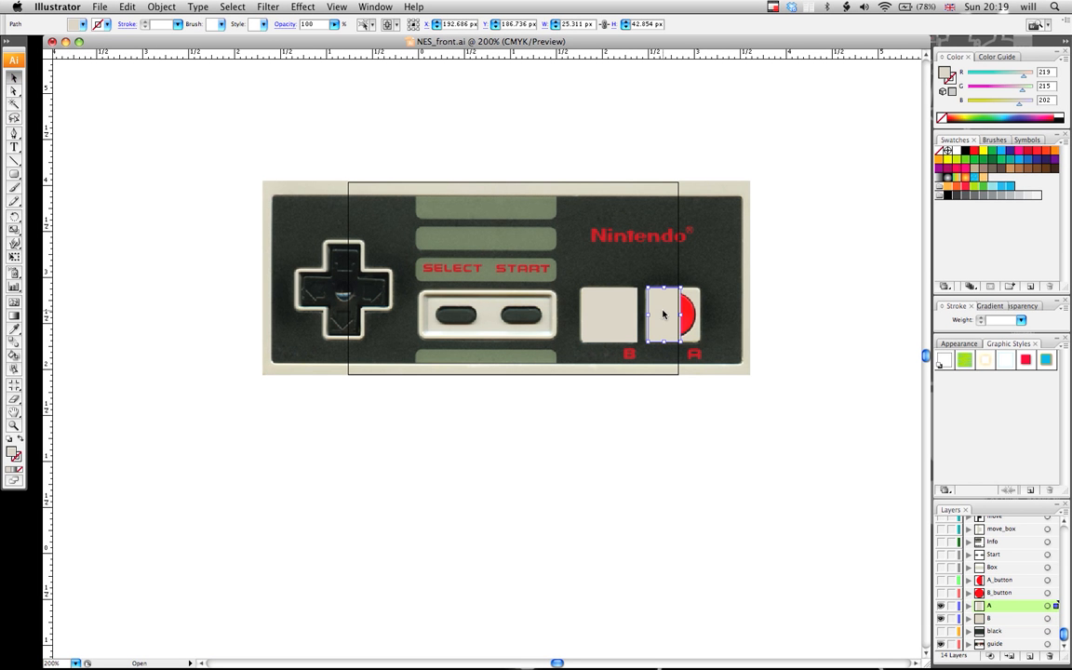
click(14, 398)
drag(683, 284, 686, 346)
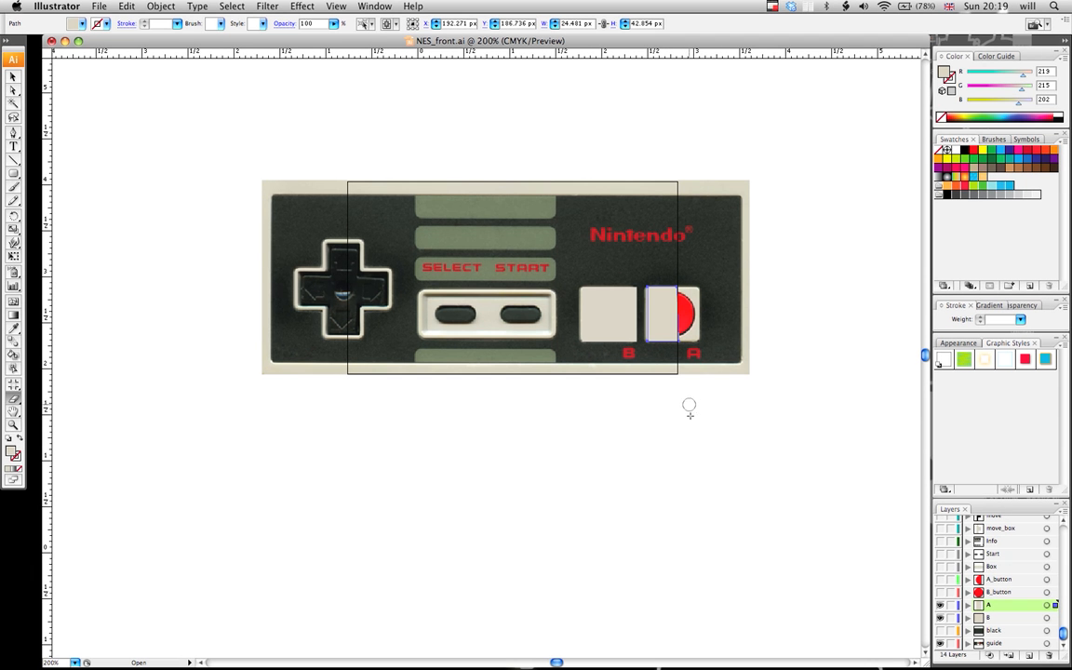
key(super+z)
key(v)
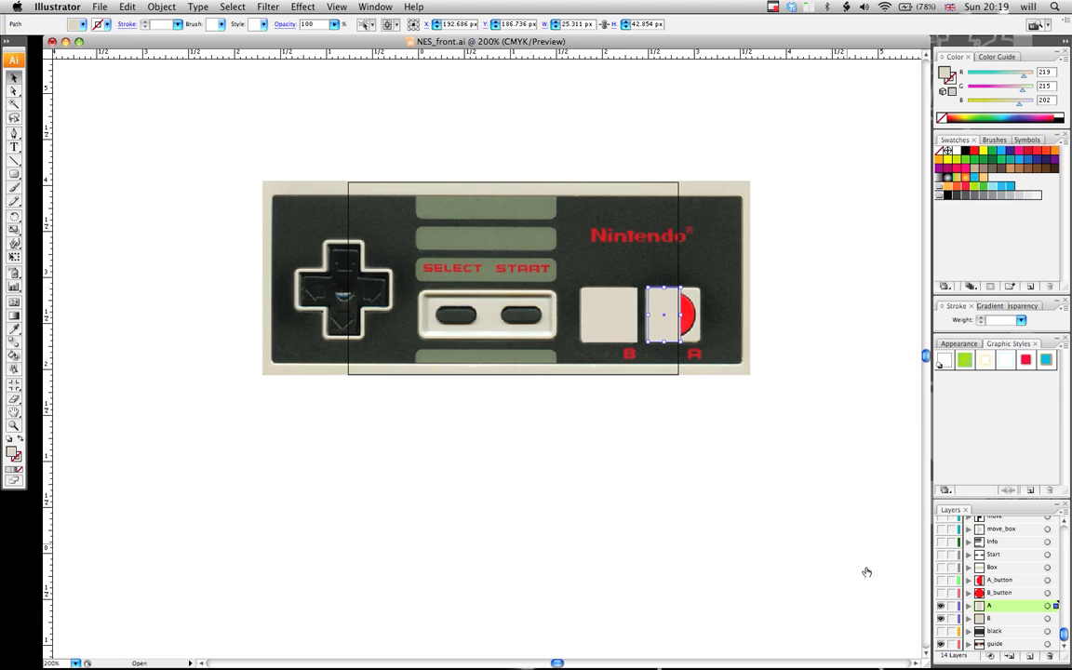
Step: View the A and B shapes against the black layer with the guide layer hidden
click(941, 643)
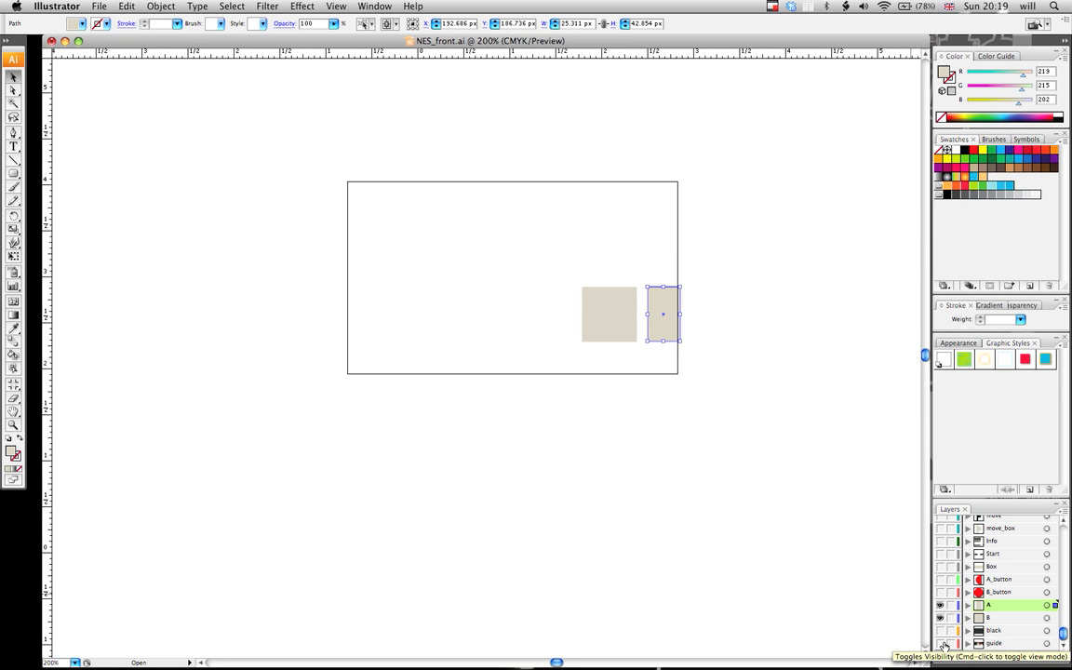
click(941, 631)
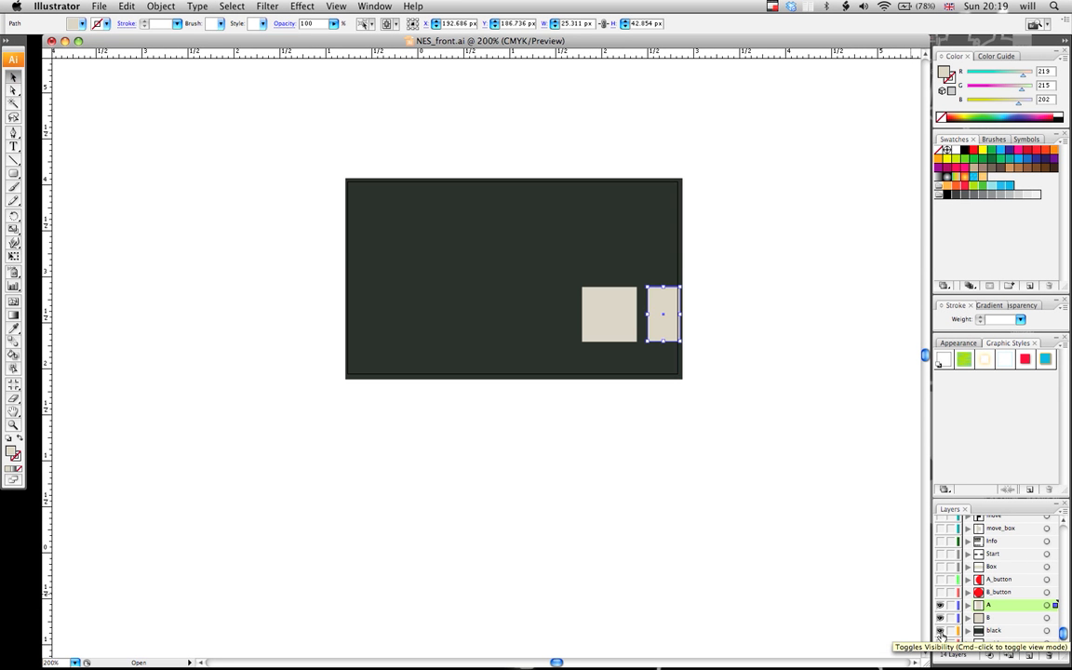
click(940, 592)
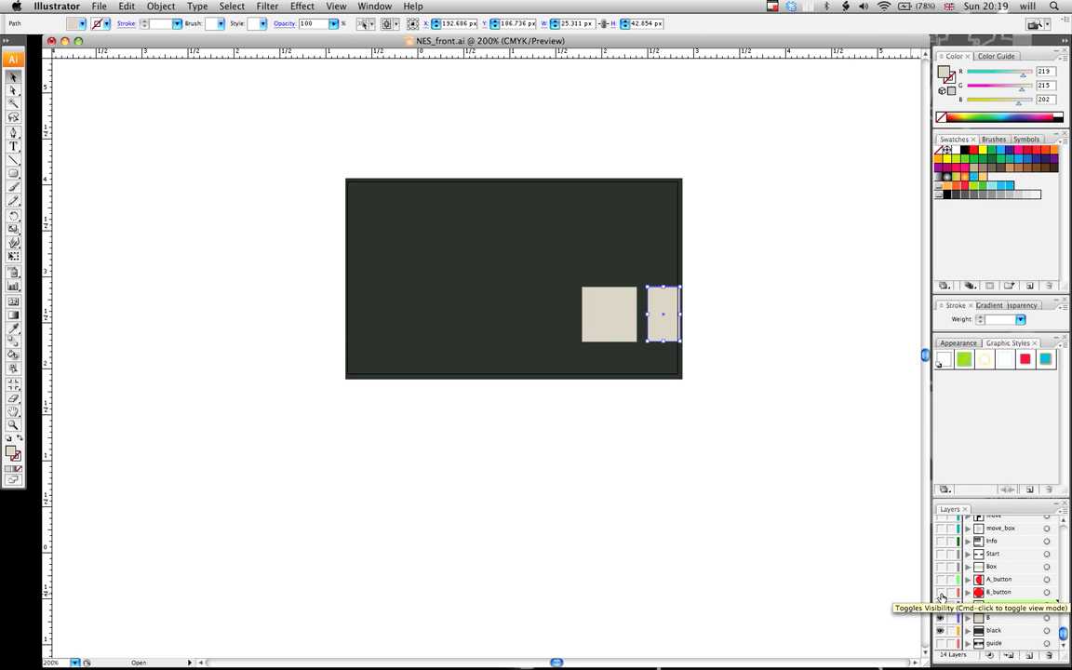
click(940, 593)
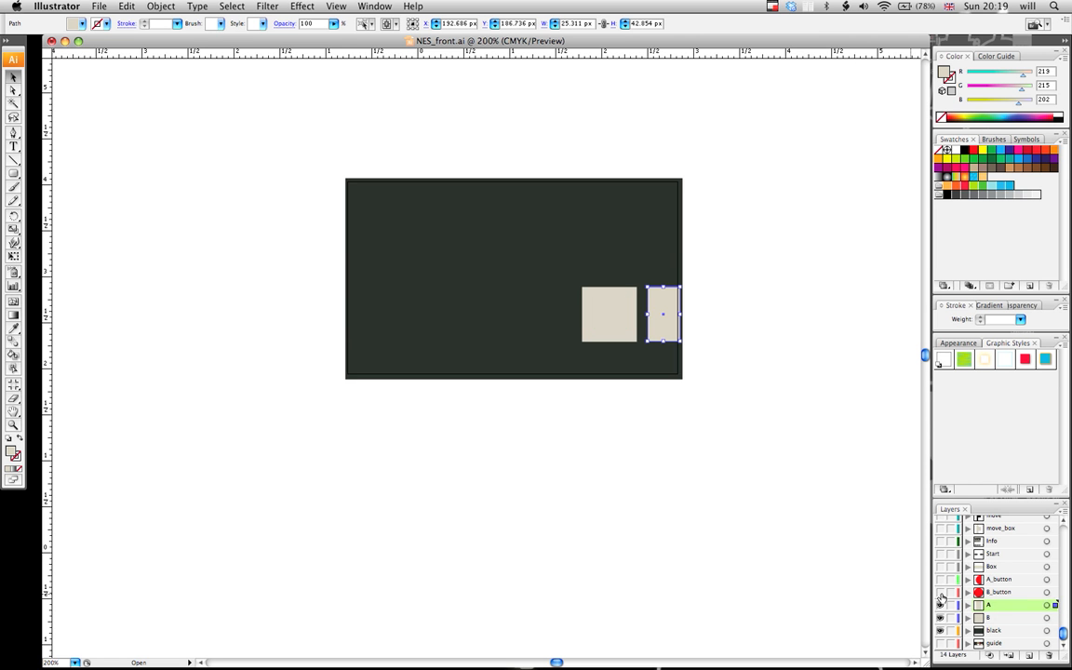
Step: Hide the A, B and black layers and show the guide layer again
click(940, 605)
click(939, 618)
click(940, 629)
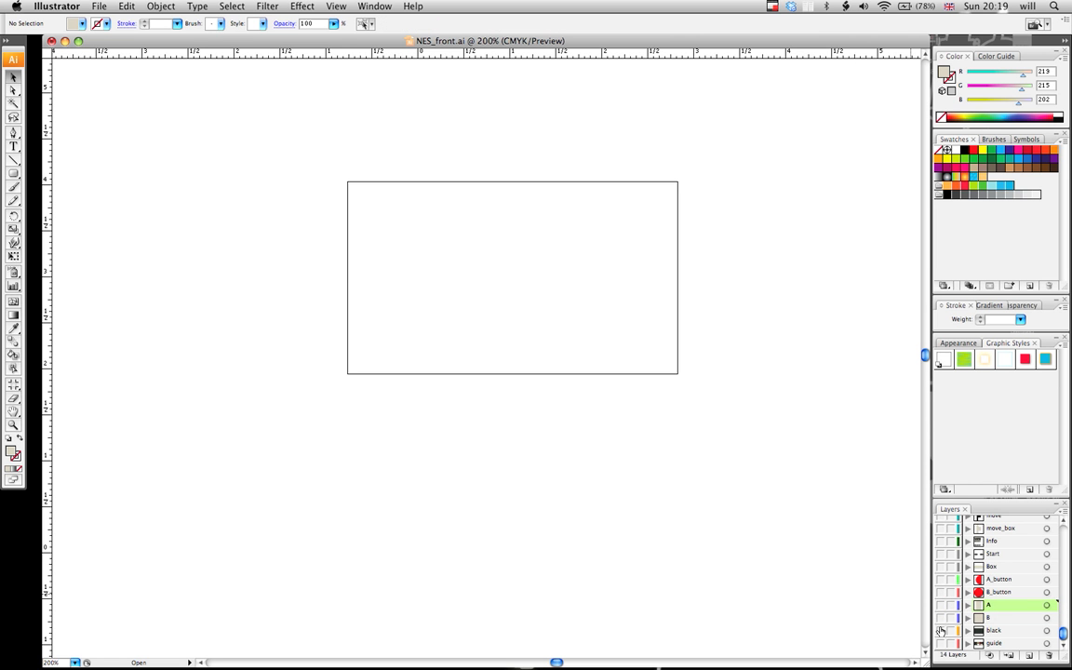
click(939, 643)
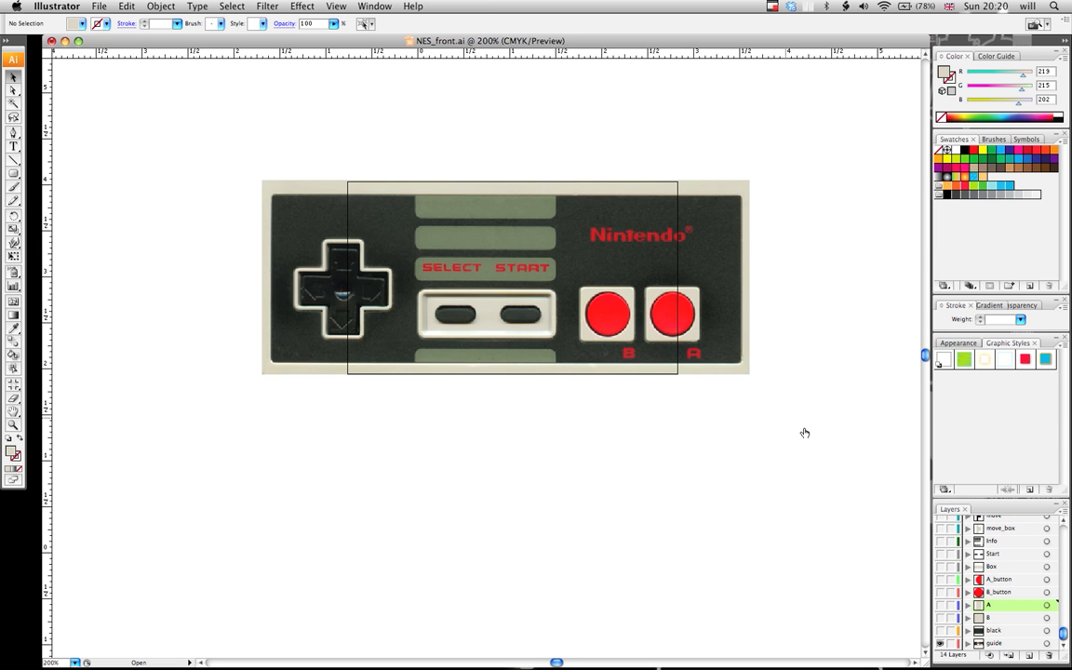
Step: Show and activate the B_button layer, and check its selected red circle against the guide with selection edges hidden and shown
click(939, 591)
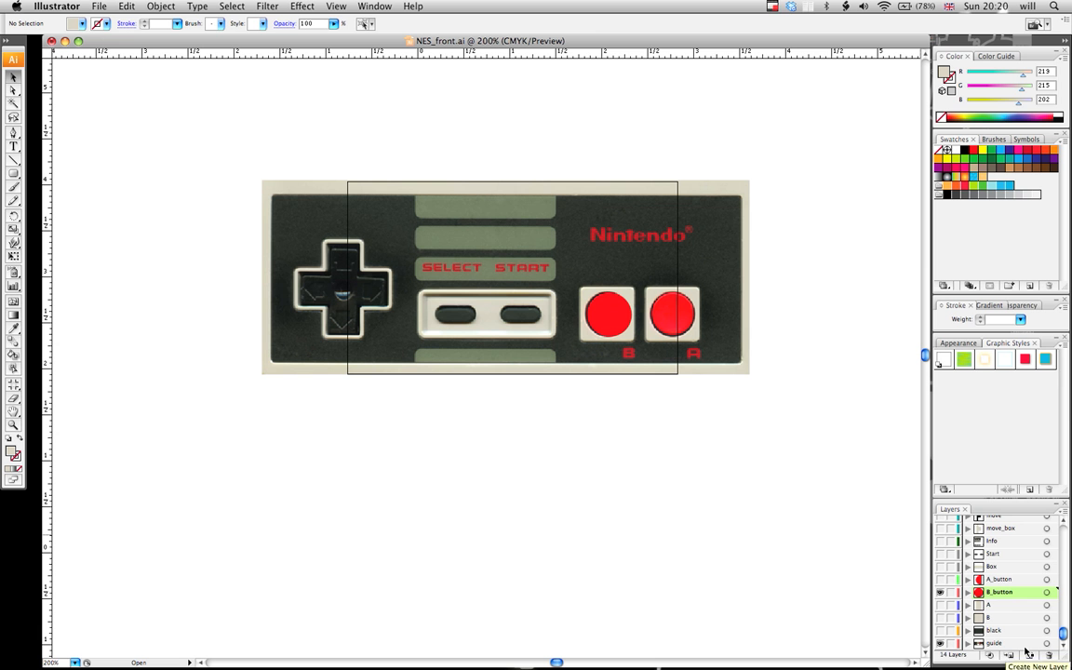
click(603, 308)
key(super+h)
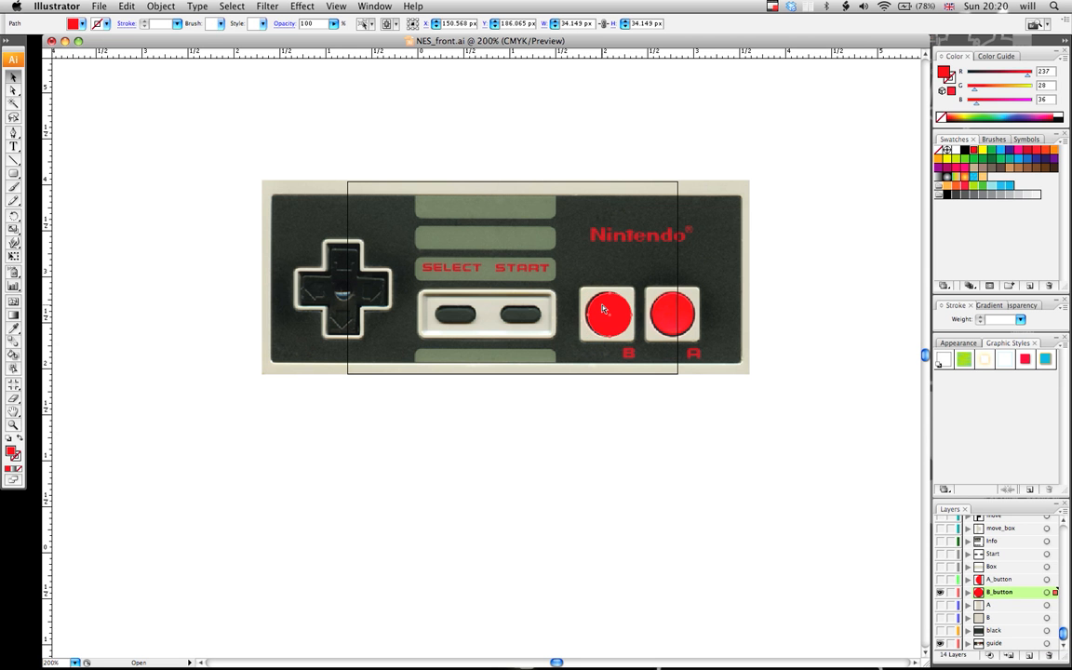
key(super+h)
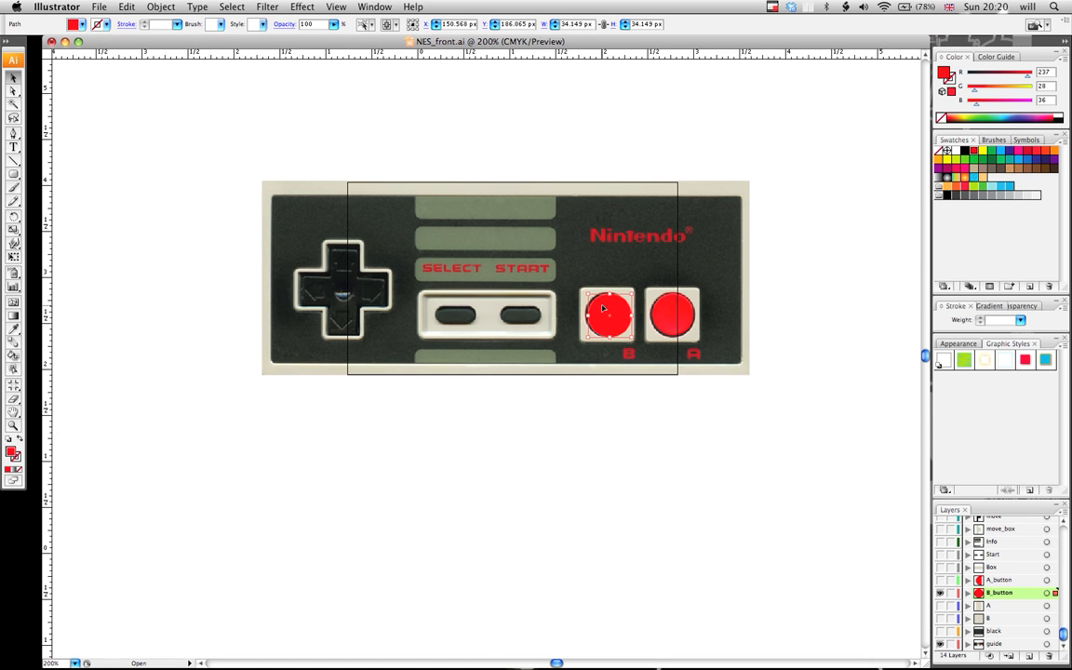
Step: Show and activate the A_button layer and select its red shape over the guide's A button
click(123, 7)
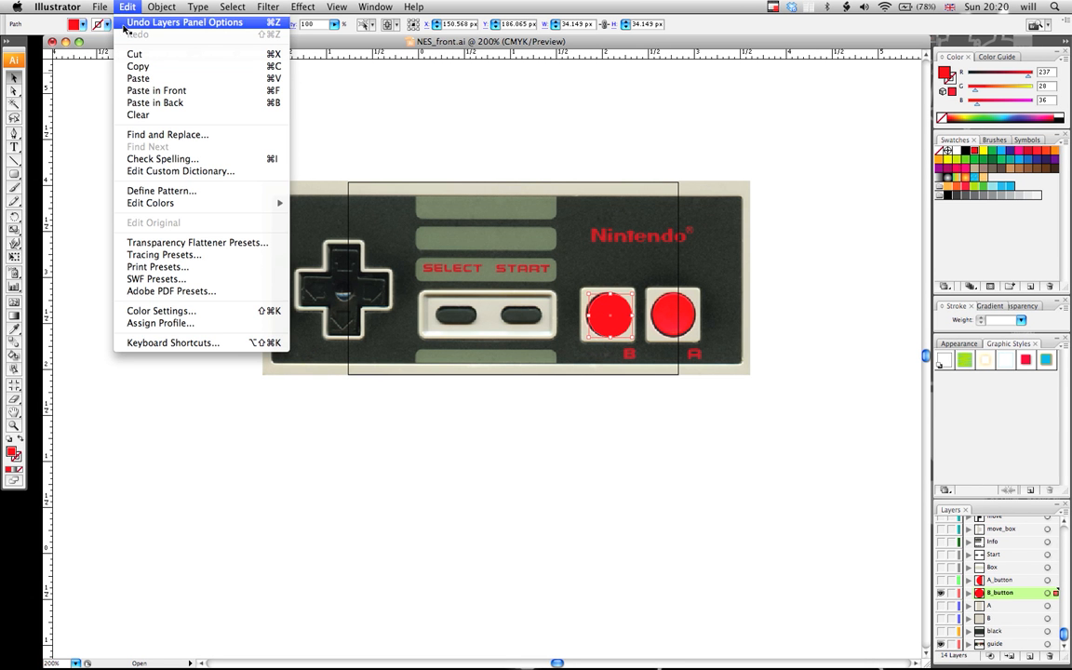
click(123, 7)
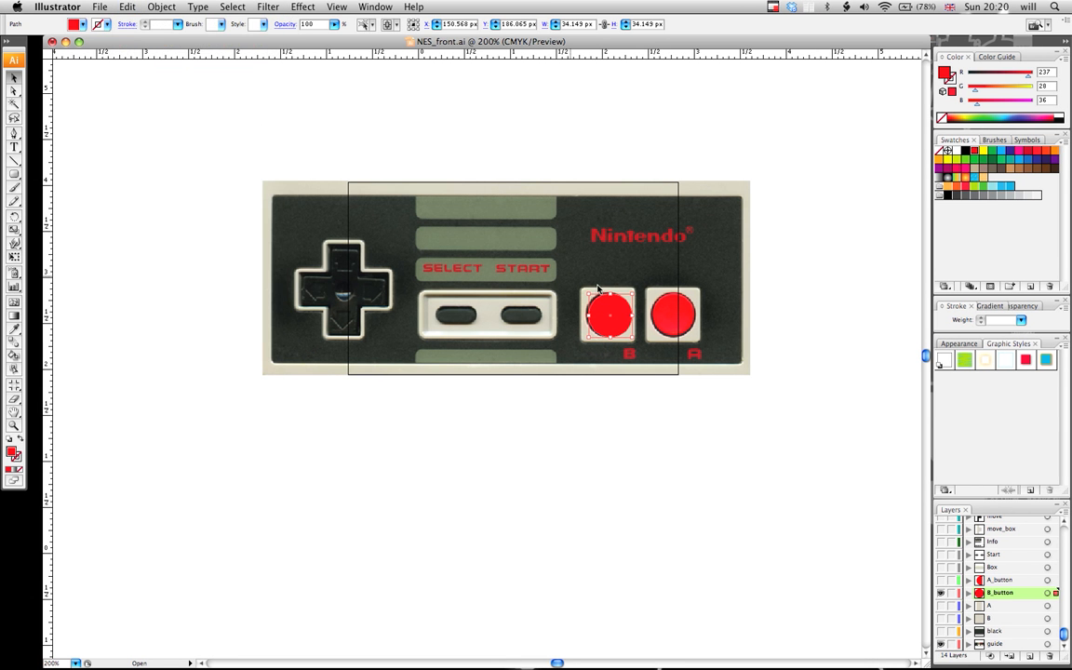
click(951, 578)
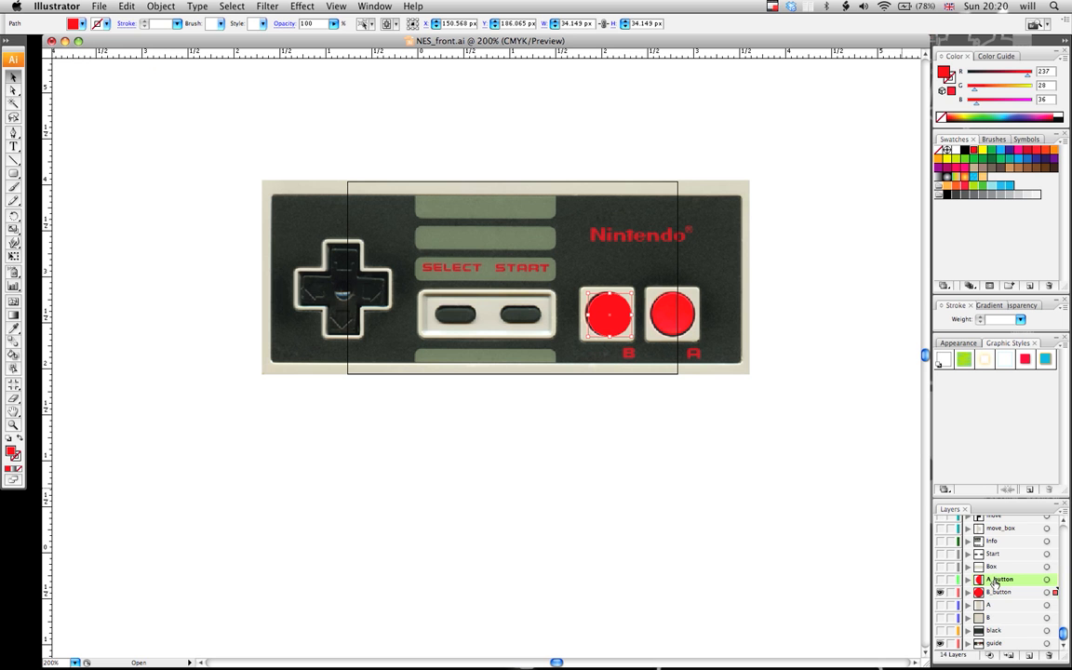
click(940, 578)
click(657, 305)
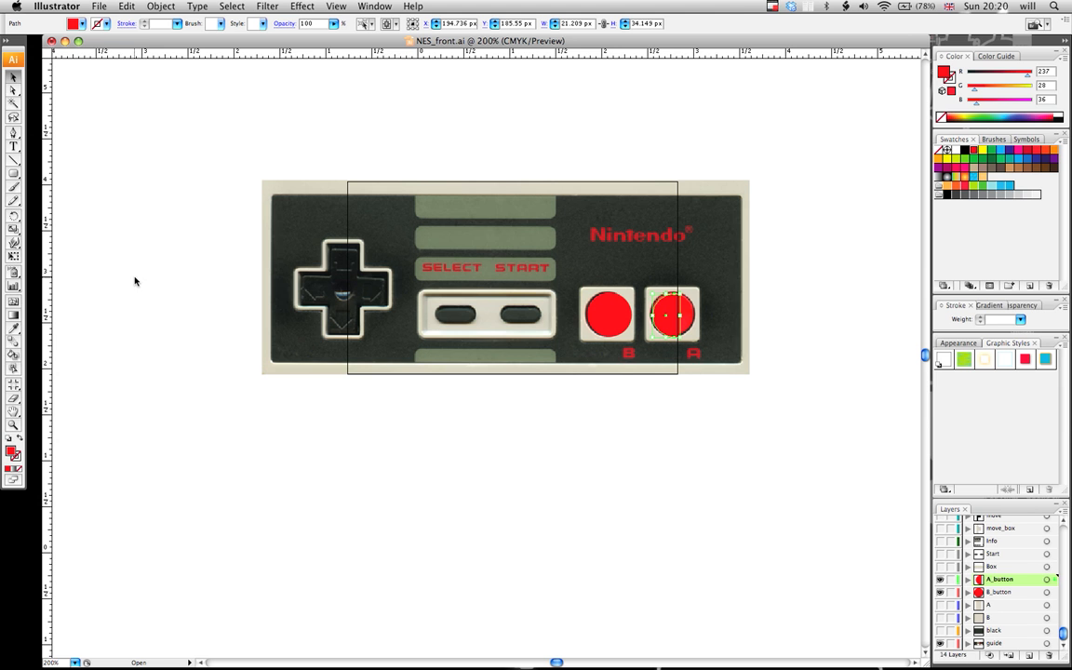
click(13, 399)
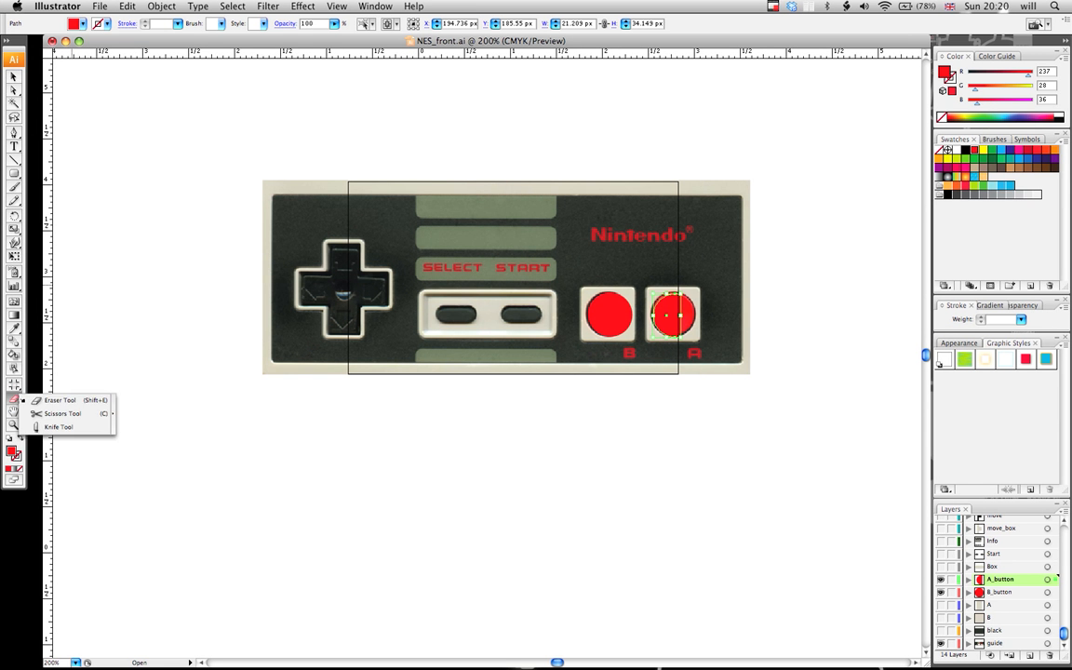
click(61, 413)
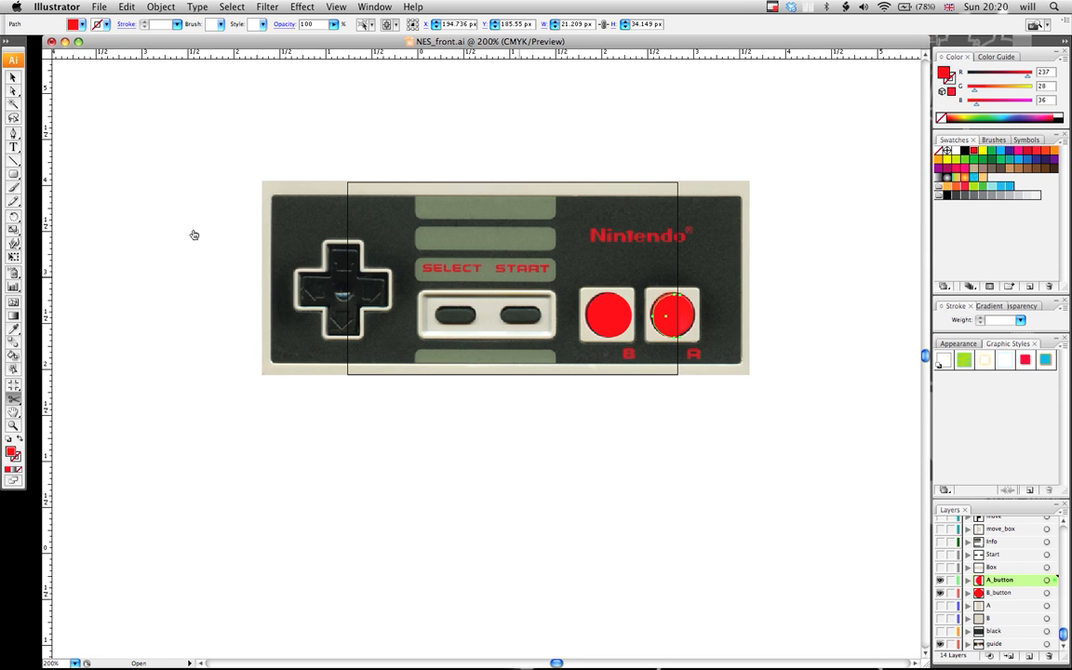
click(13, 78)
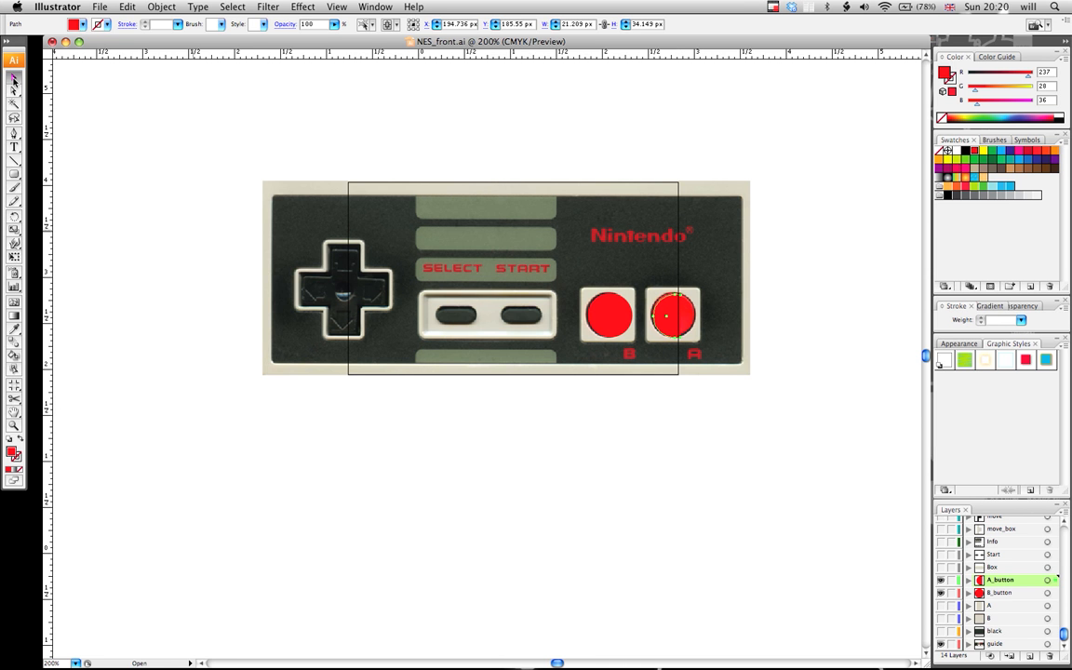
Step: View both red buttons with the A, B and black layers shown, with the guide layer hidden and shown again
click(940, 605)
click(940, 618)
click(940, 630)
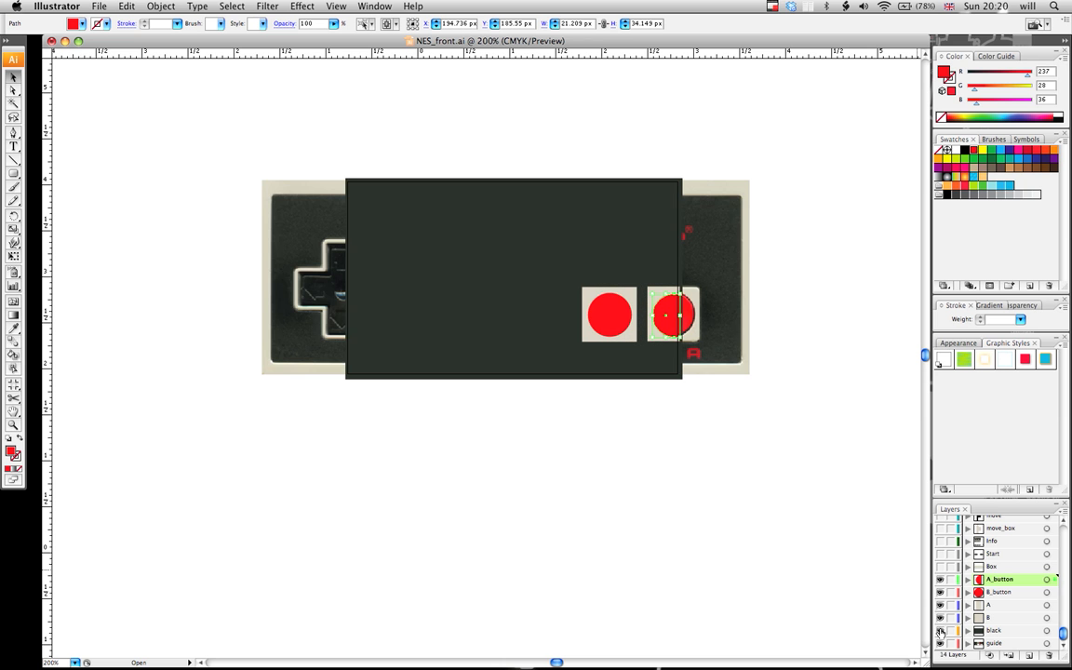
click(940, 643)
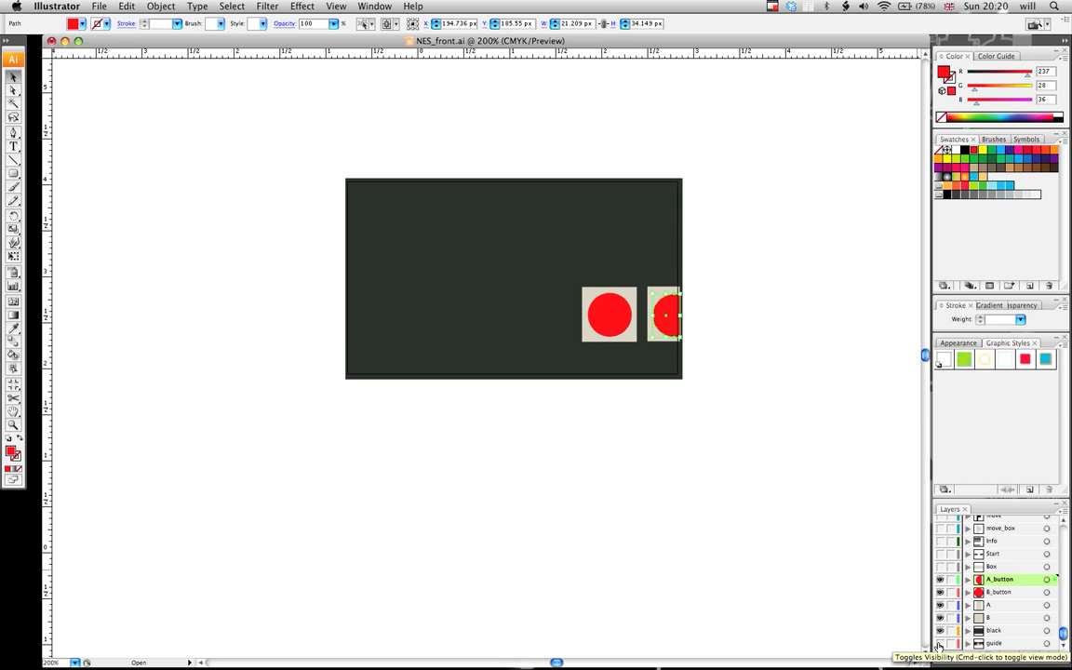
click(938, 644)
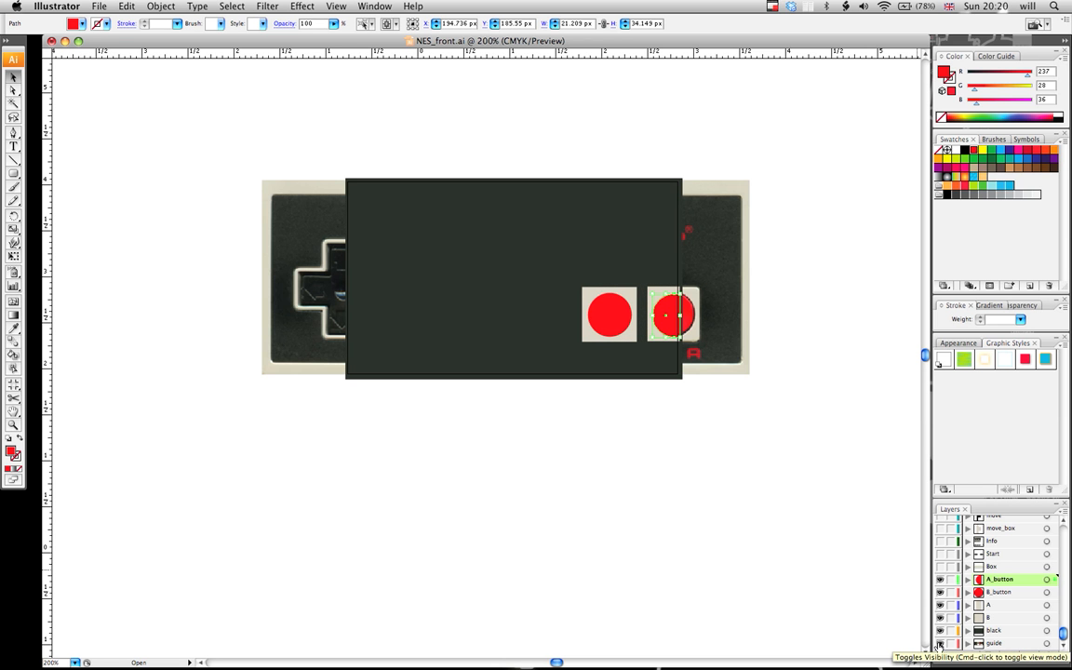
Step: Hide the A_button, B_button, A, B, black and Box layers so that only the guide layer is shown
click(939, 566)
click(939, 579)
drag(939, 584, 941, 638)
click(941, 643)
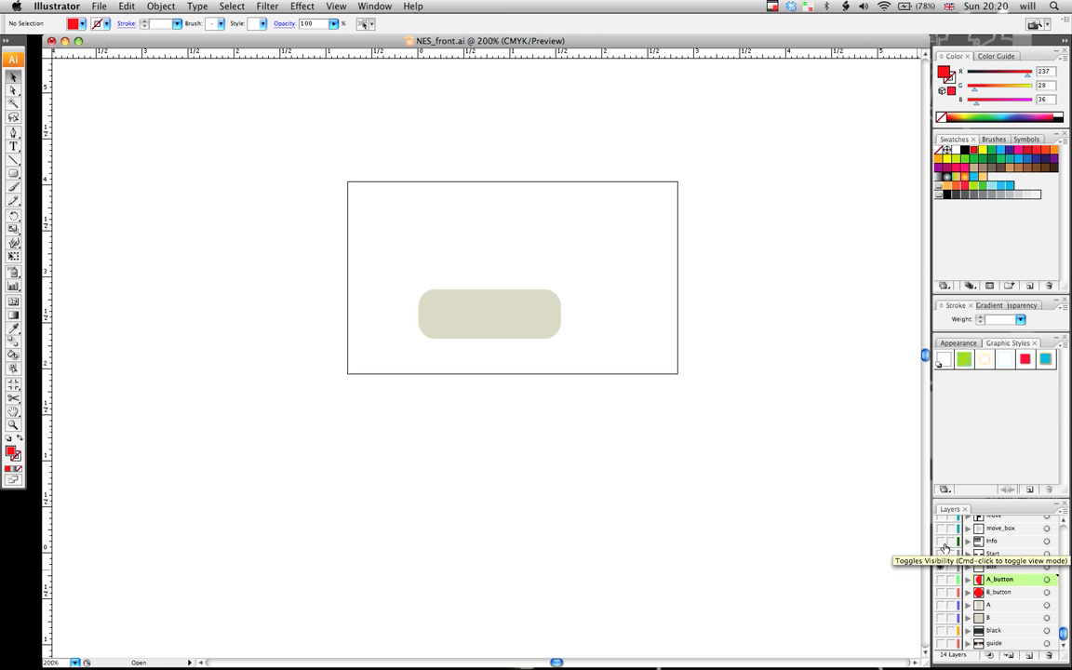
click(940, 567)
click(939, 643)
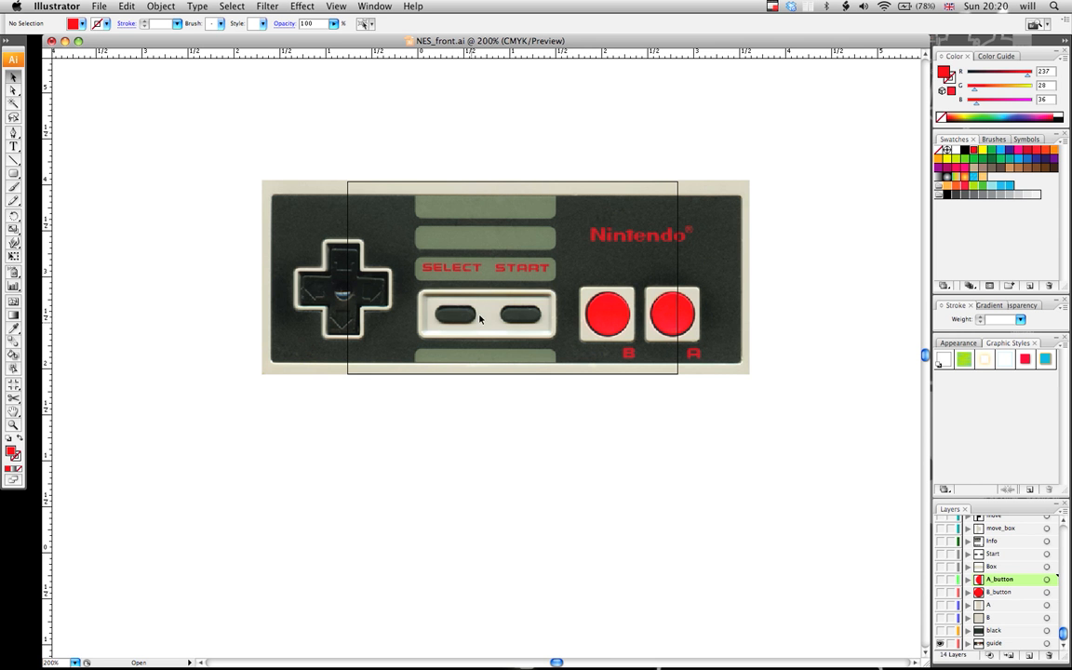
Step: Show the Box, Start and Info layers over the guide and make Info the active layer
click(940, 566)
click(13, 175)
mouse_move(13, 175)
mouse_down()
mouse_move(37, 189)
mouse_move(14, 171)
mouse_up()
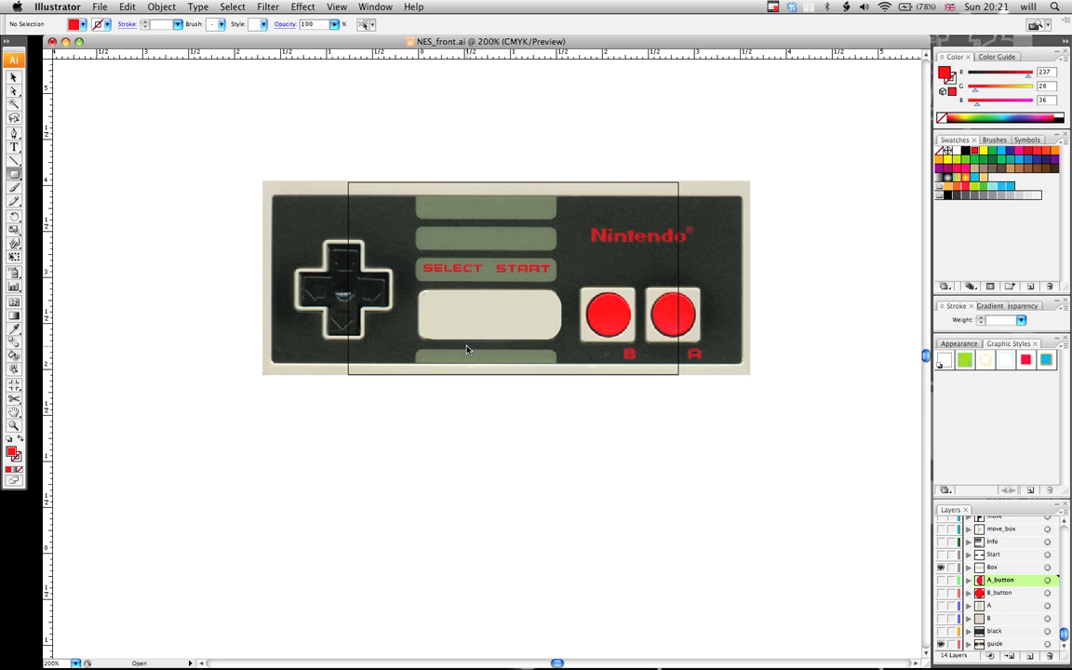
click(14, 330)
click(941, 554)
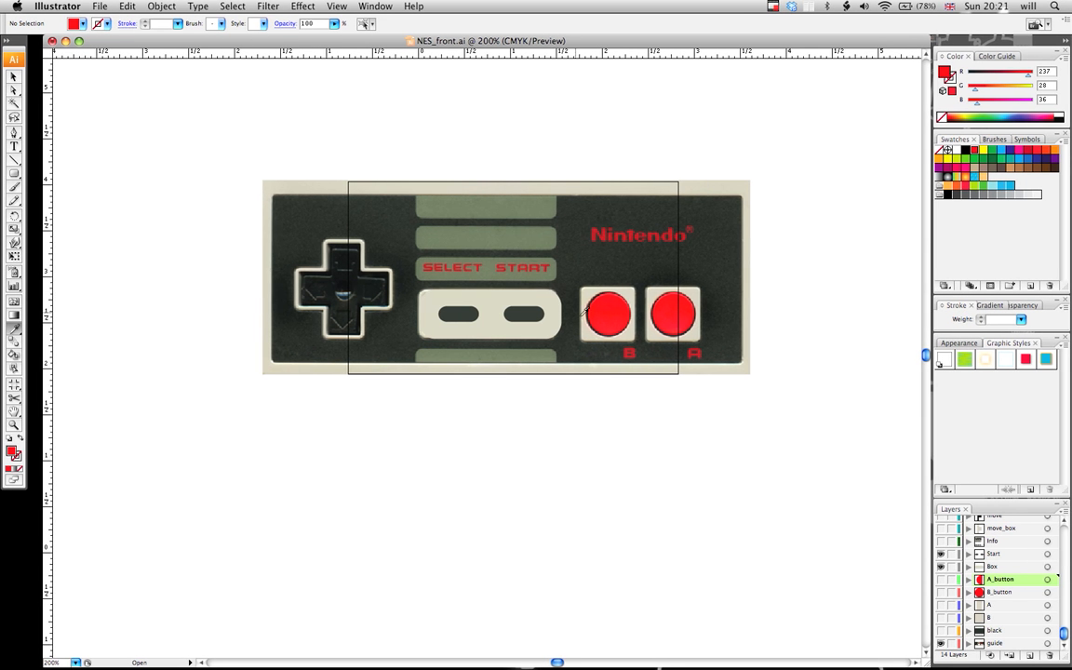
click(940, 540)
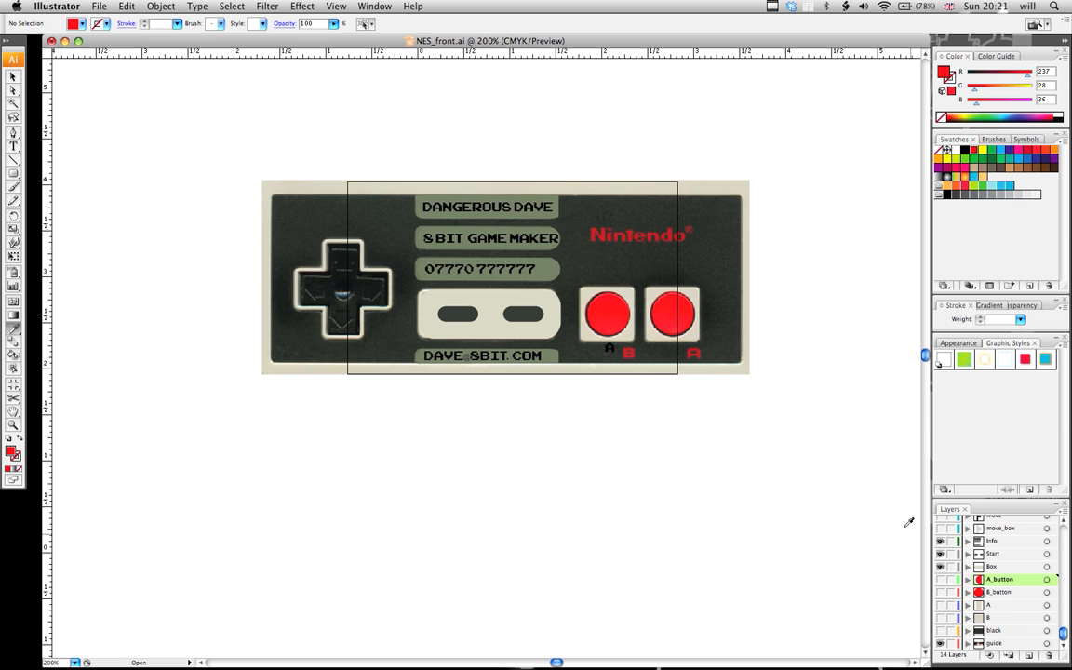
click(1003, 539)
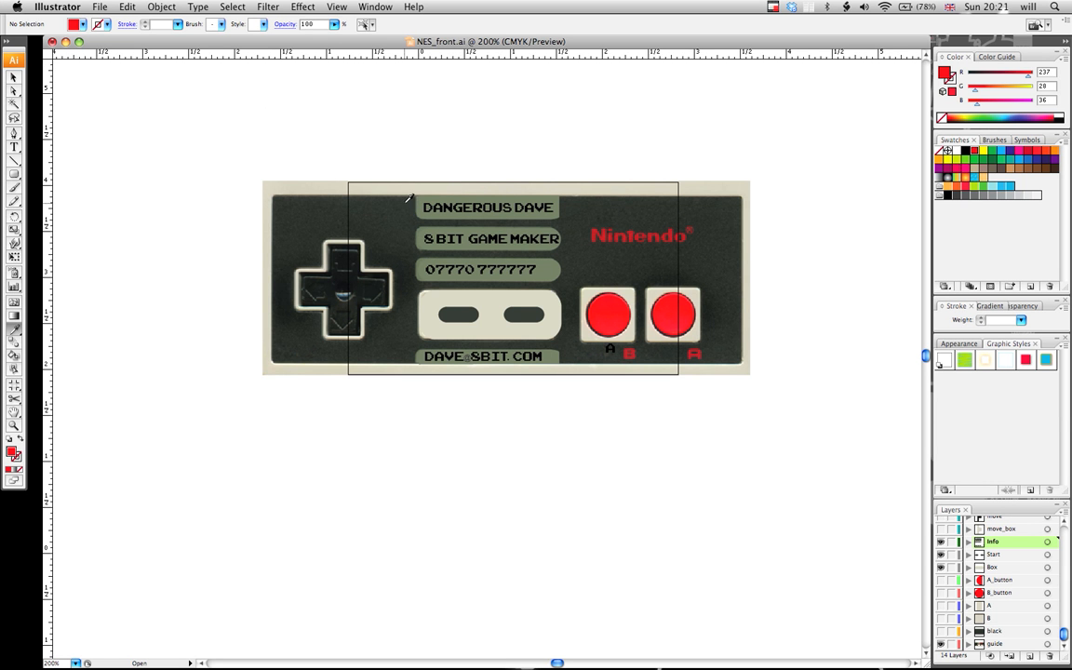
Step: Try replacing the name text in the uppermost green bar with "CXVCBC", and undo the replacement
click(14, 147)
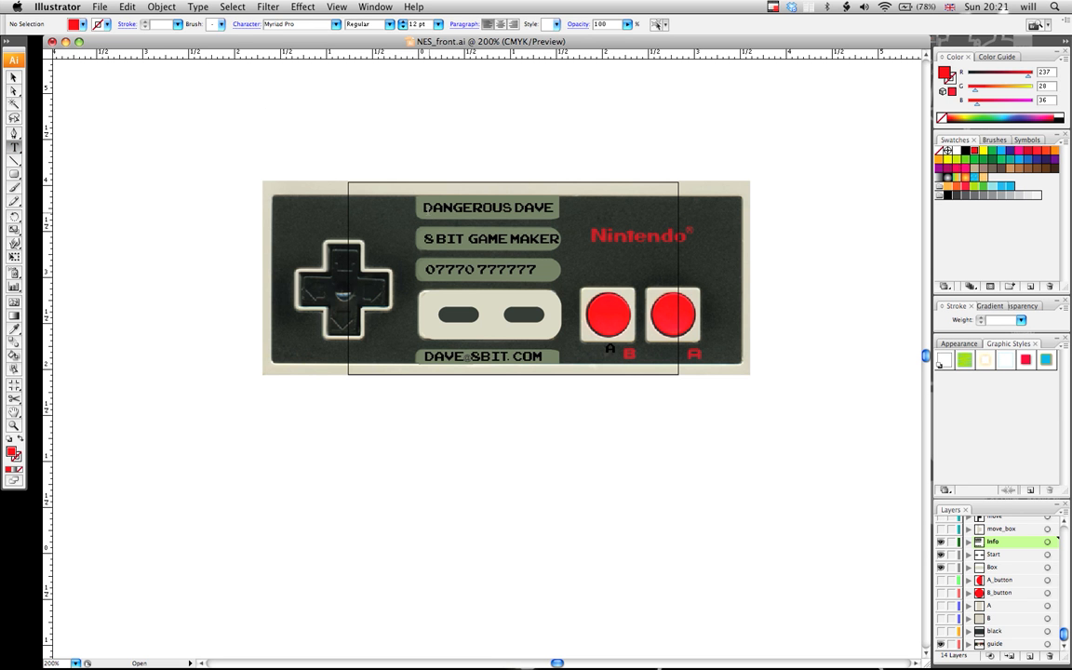
click(484, 200)
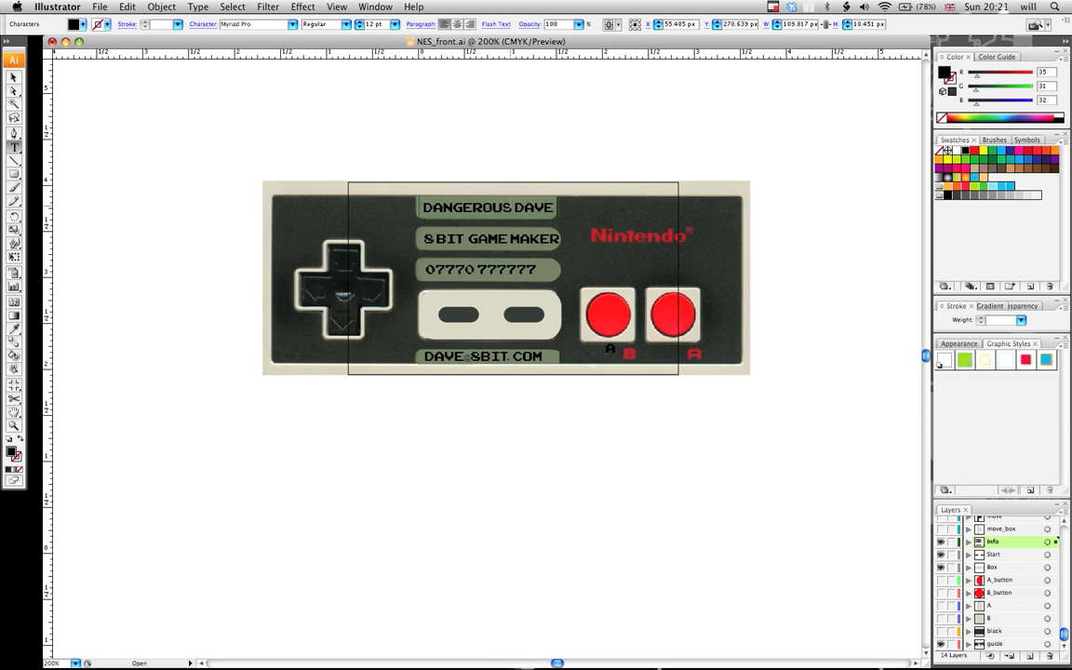
drag(424, 207, 555, 208)
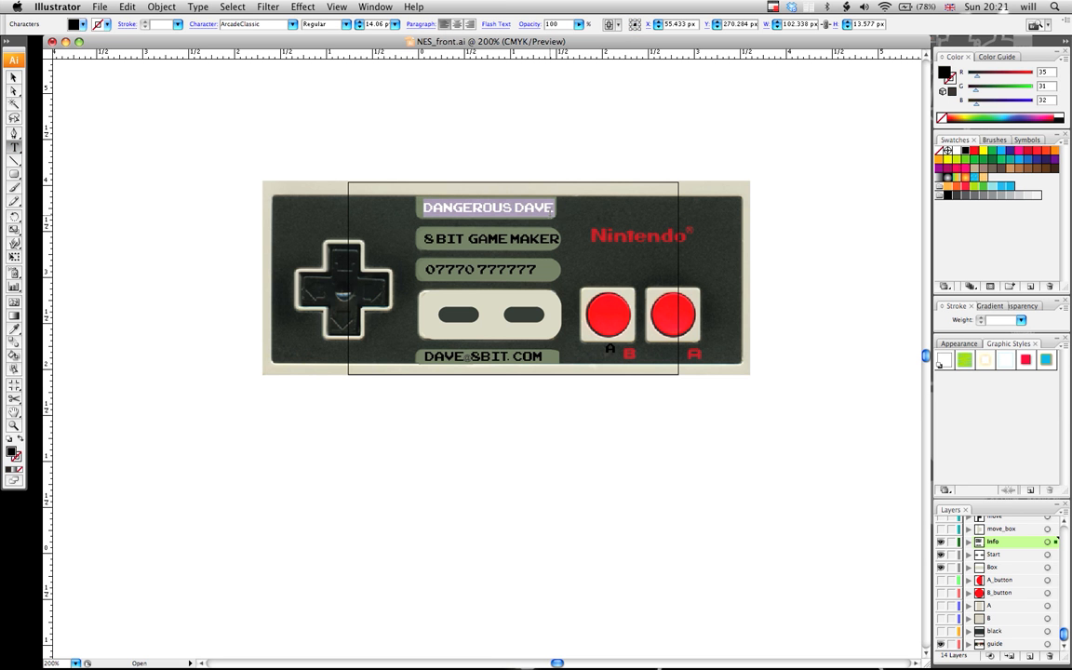
text(cmvcbc)
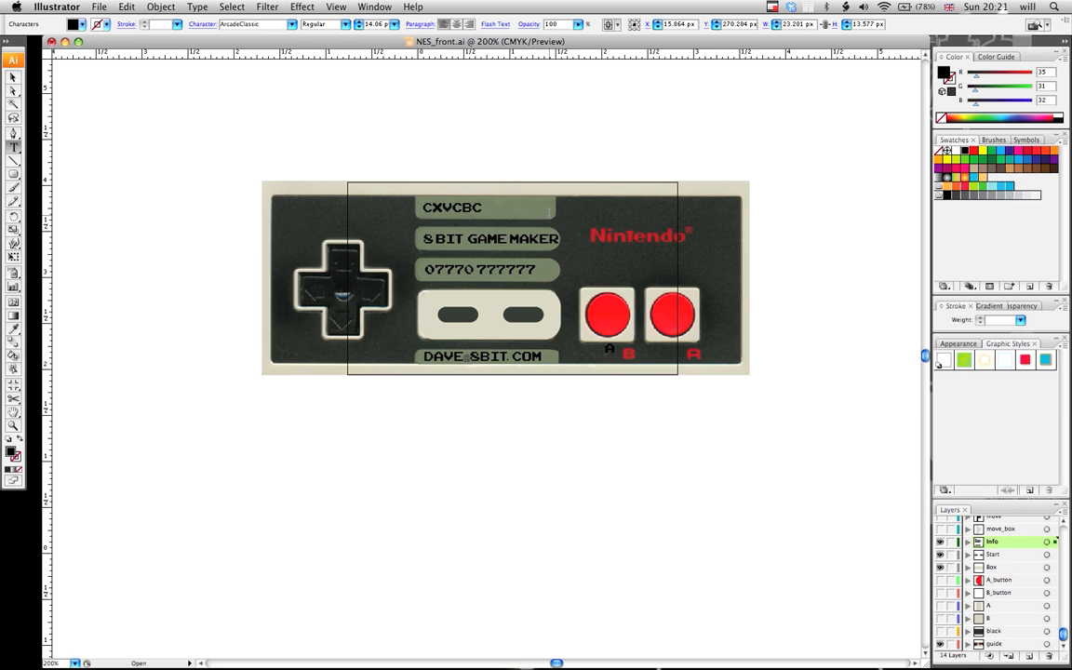
key(super+z)
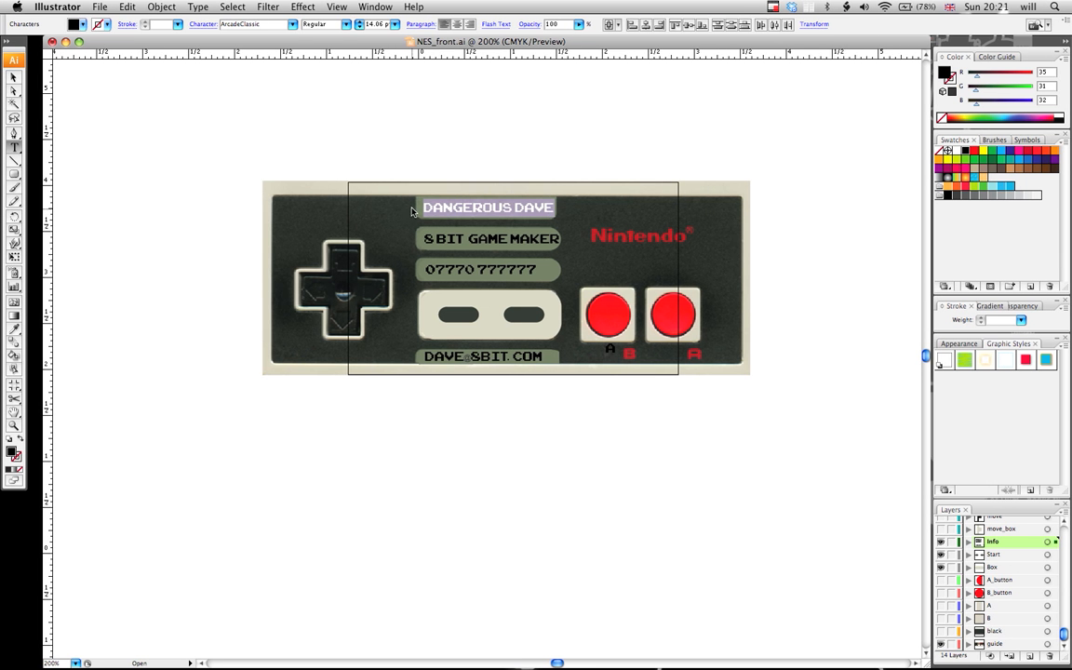
click(14, 76)
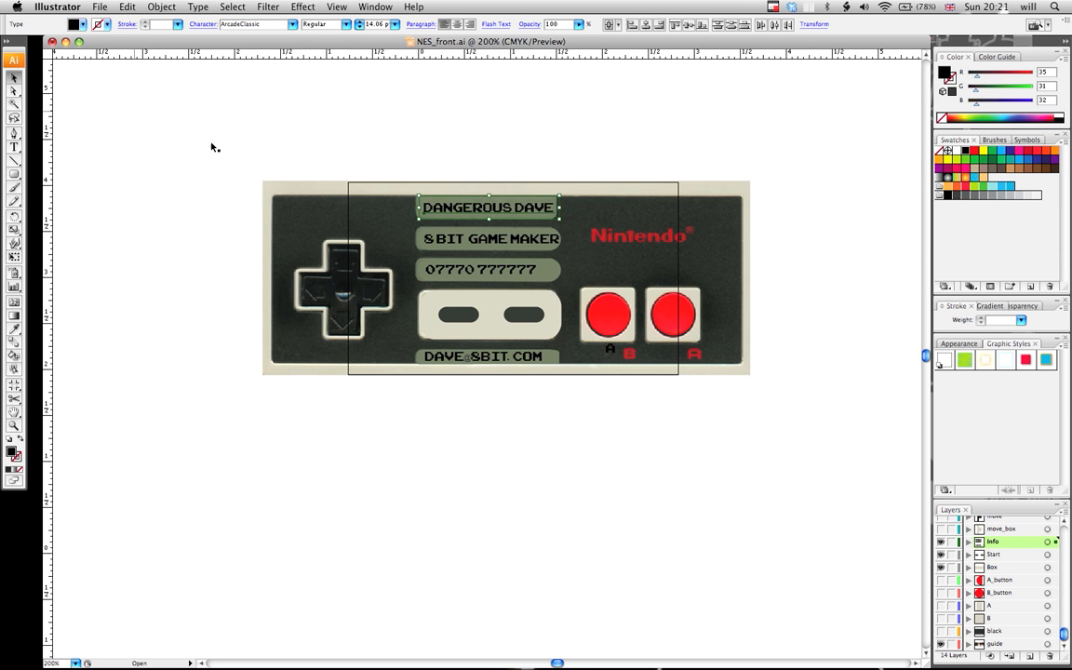
Step: View the card with the black, B, A, B_button and A_button layers shown behind the text and the guide layer hidden
click(940, 527)
click(939, 527)
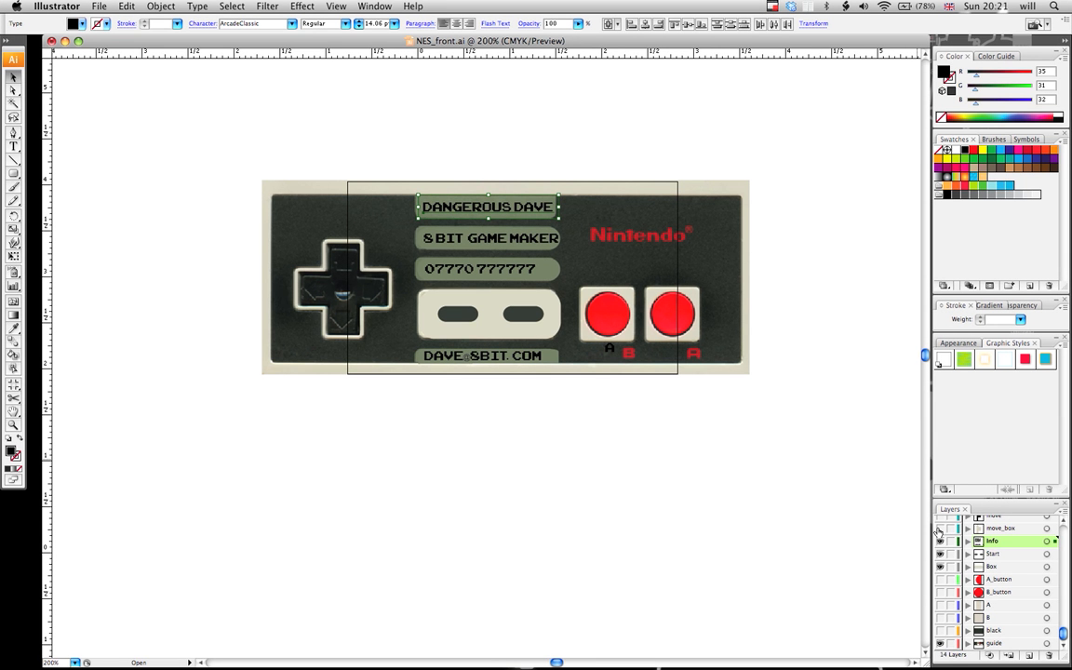
click(940, 631)
click(939, 642)
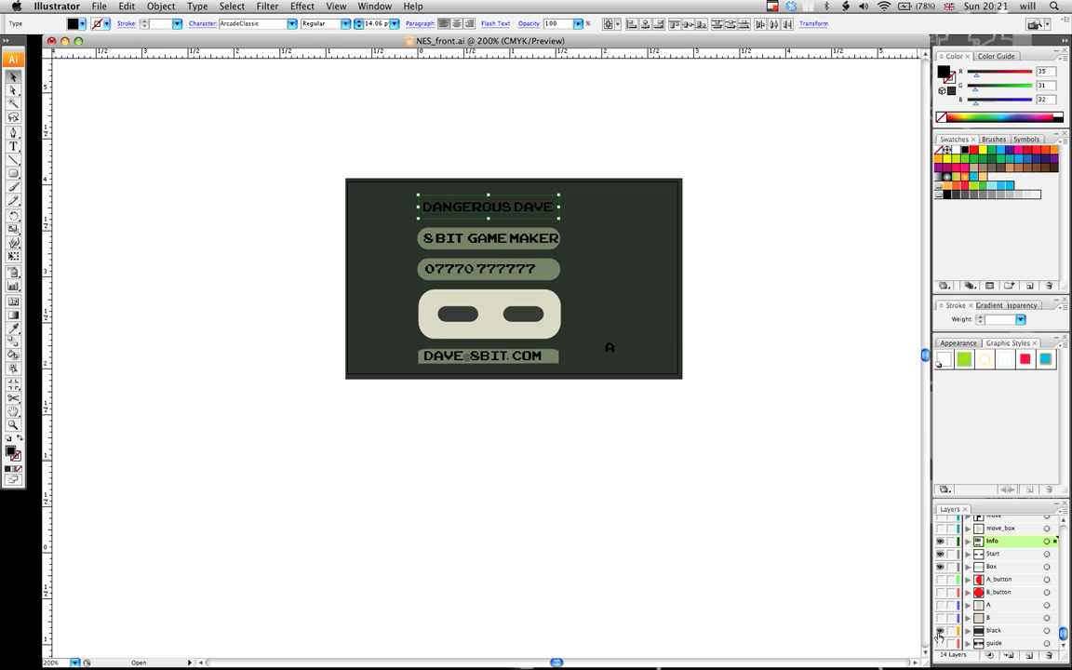
click(940, 618)
click(939, 605)
click(940, 592)
click(940, 578)
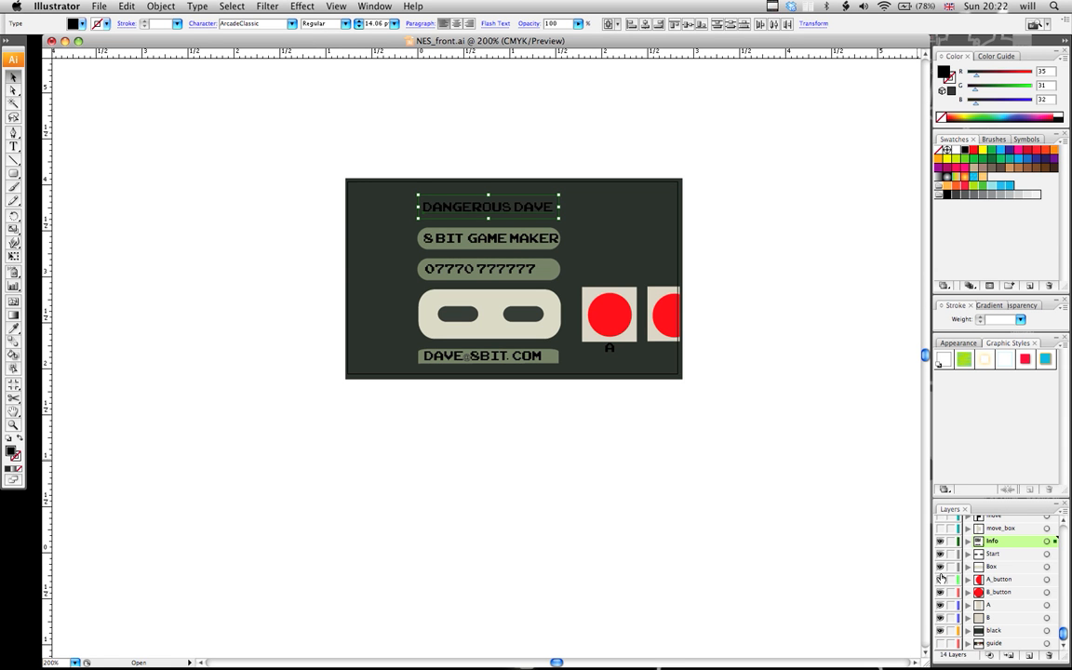
Step: Show the guide layer again and hide the black layer and every layer from B up to Info
click(940, 530)
click(940, 530)
click(977, 541)
click(940, 643)
click(940, 630)
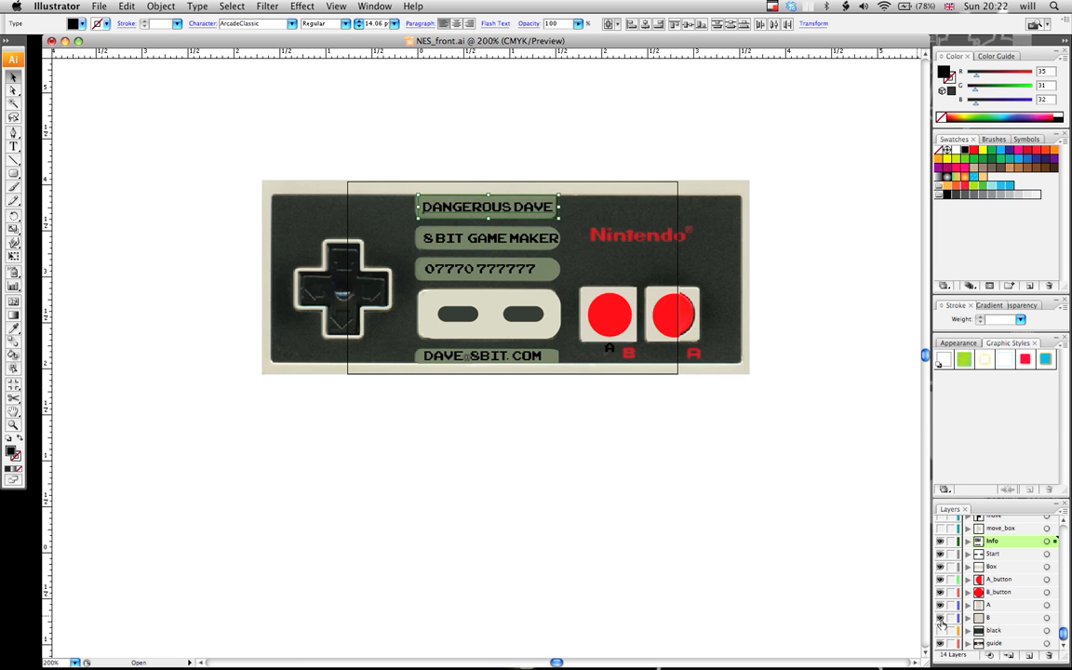
drag(939, 618, 939, 541)
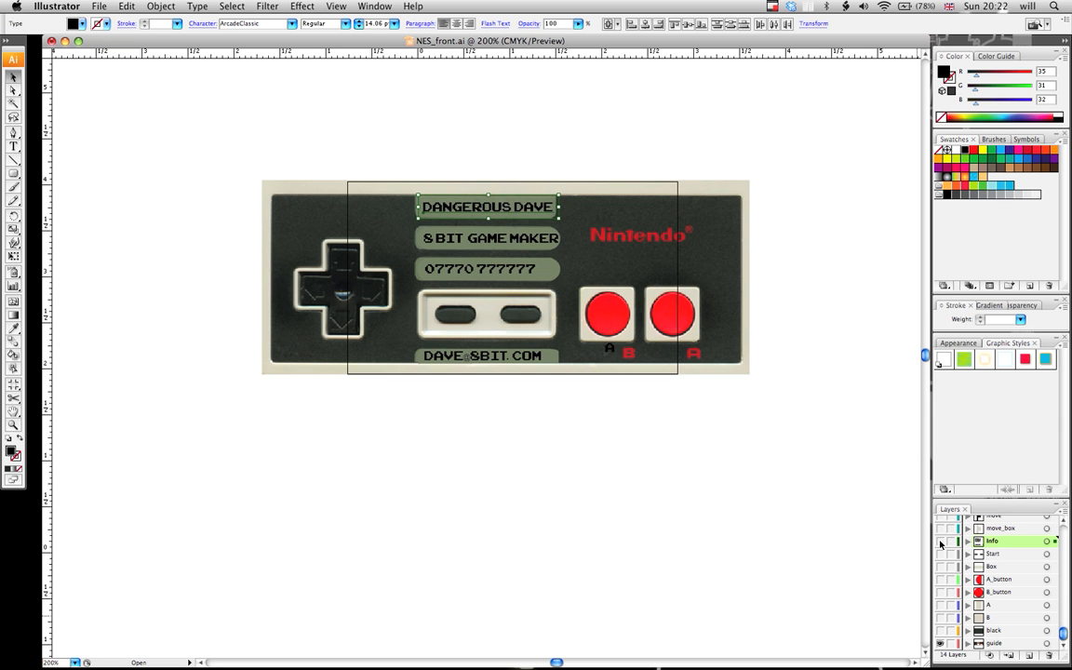
Step: Undo the run of layer visibility and selection changes, back to the point before the B_button layer was shown
key(super+z)
key(super+z)
key(super+z)
key(super+z)
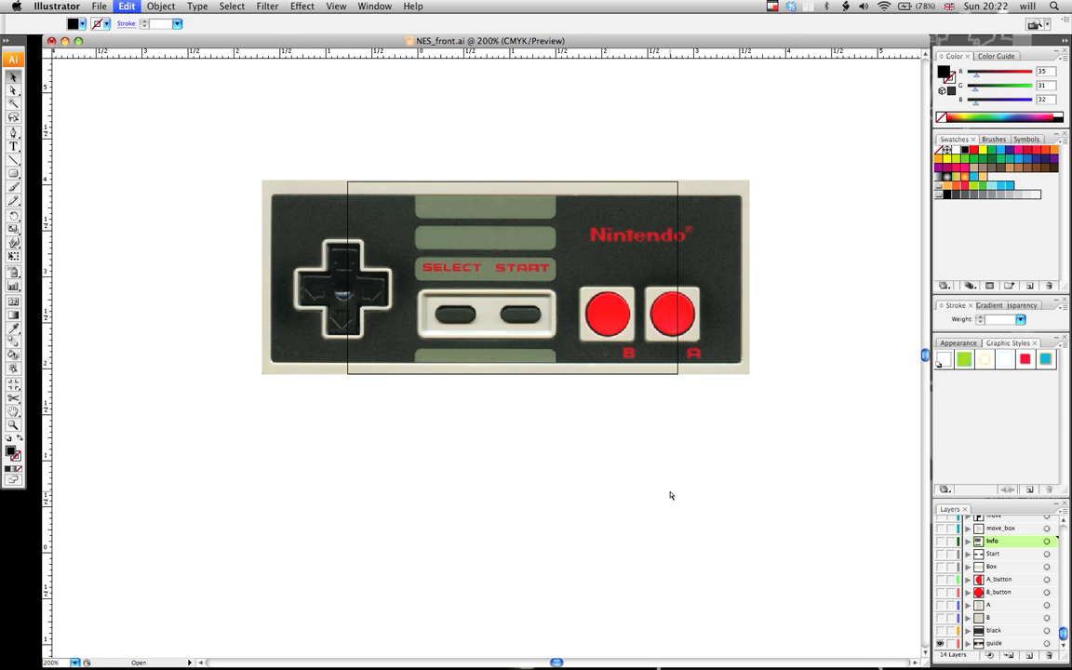
key(super+z)
key(super+z)
key(super+z)
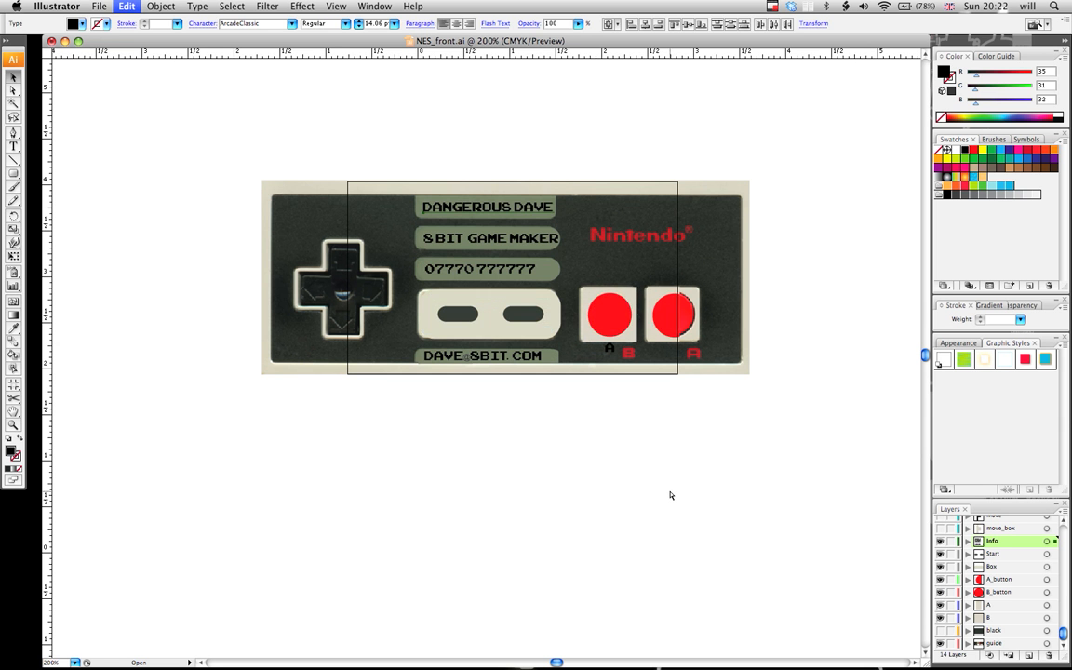
key(super+z)
key(super+z)
key(super+z)
key(super+z)
key(super+z)
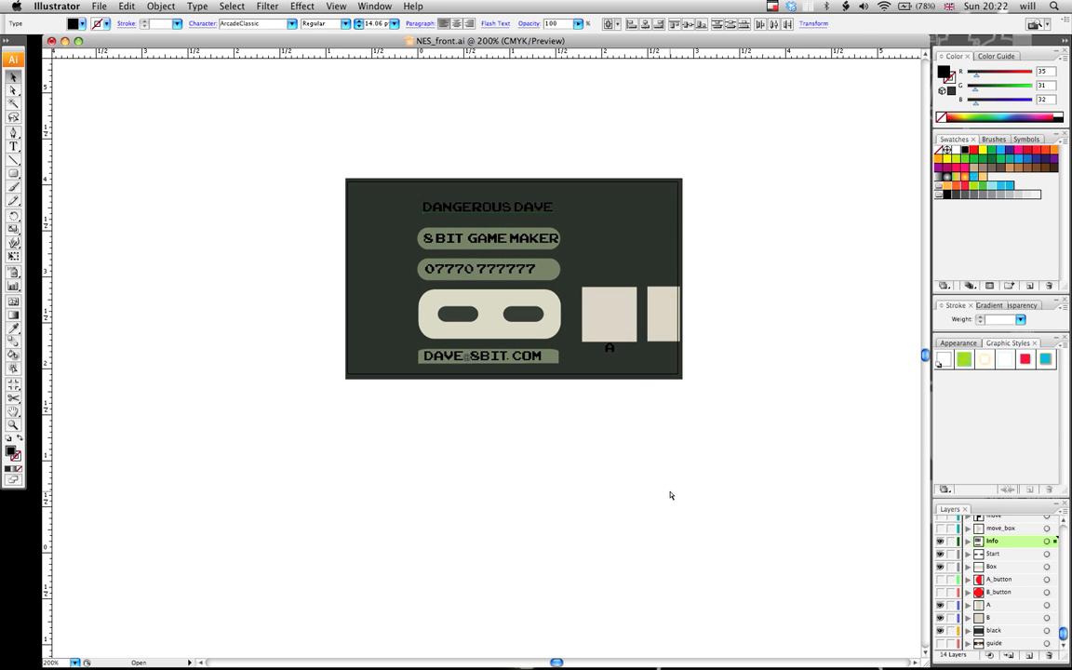
key(super+z)
key(super+z)
key(super+z)
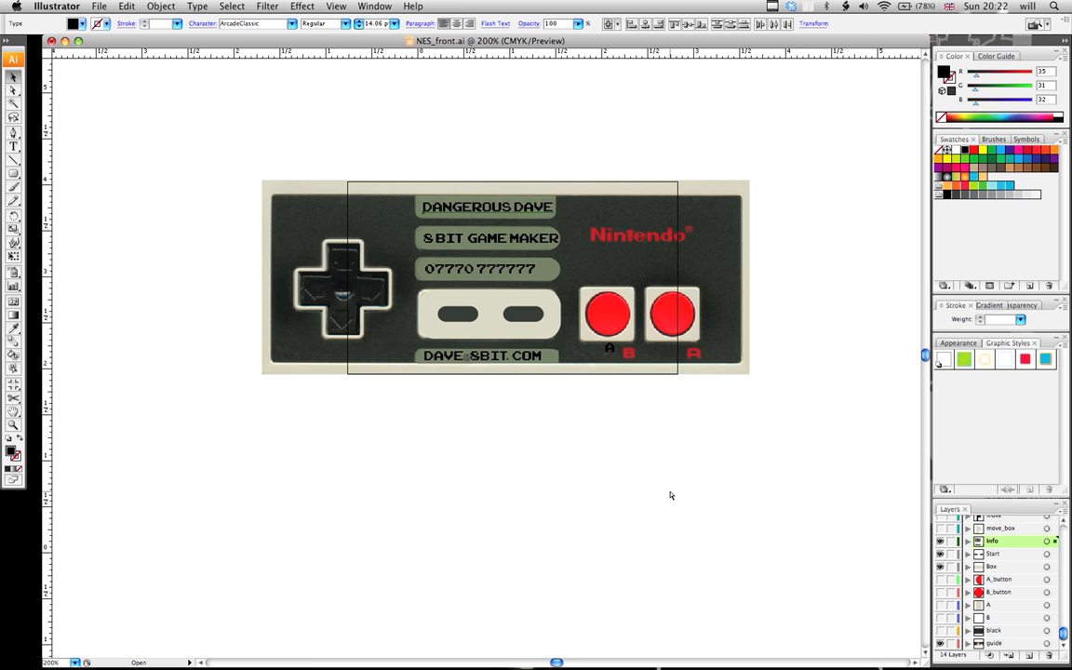
key(super+z)
key(super+z)
key(super+z)
key(super+z)
key(super+z)
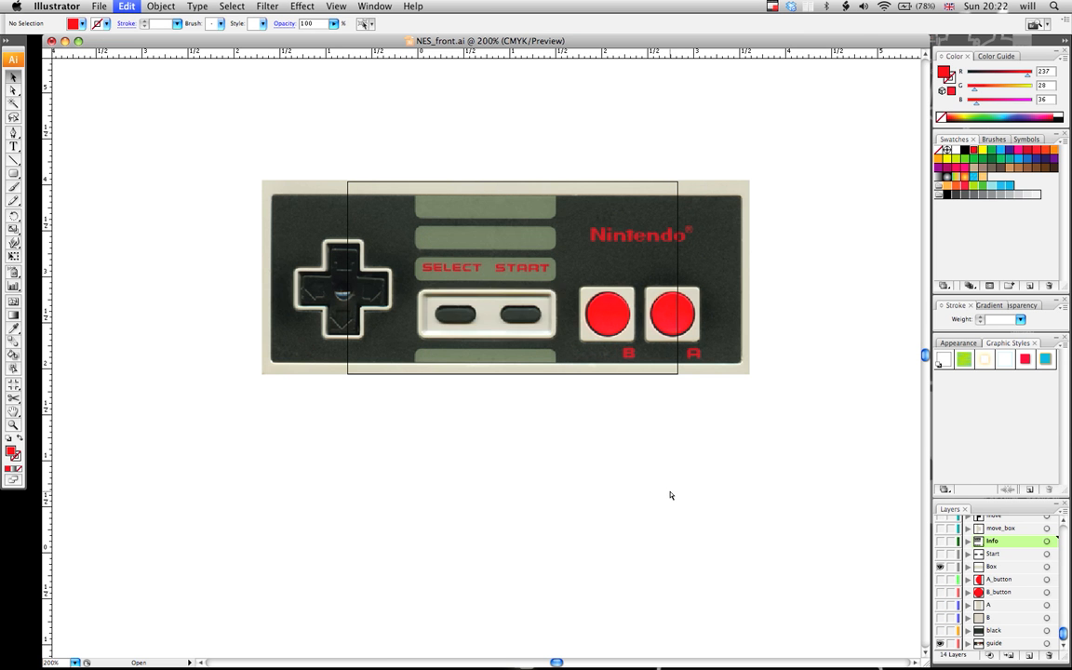
key(super+shift+z)
key(super+shift+z)
key(super+shift+z)
key(super+shift+z)
key(super+shift+z)
key(super+shift+z)
key(super+shift+z)
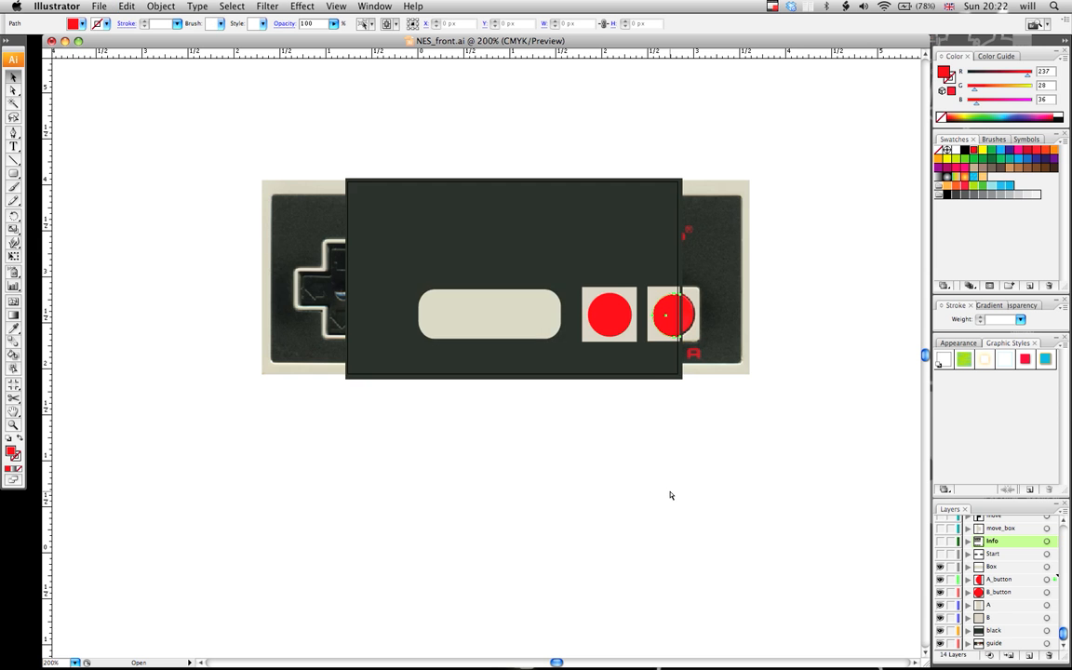
key(super+shift+z)
key(super+shift+z)
key(super+shift+z)
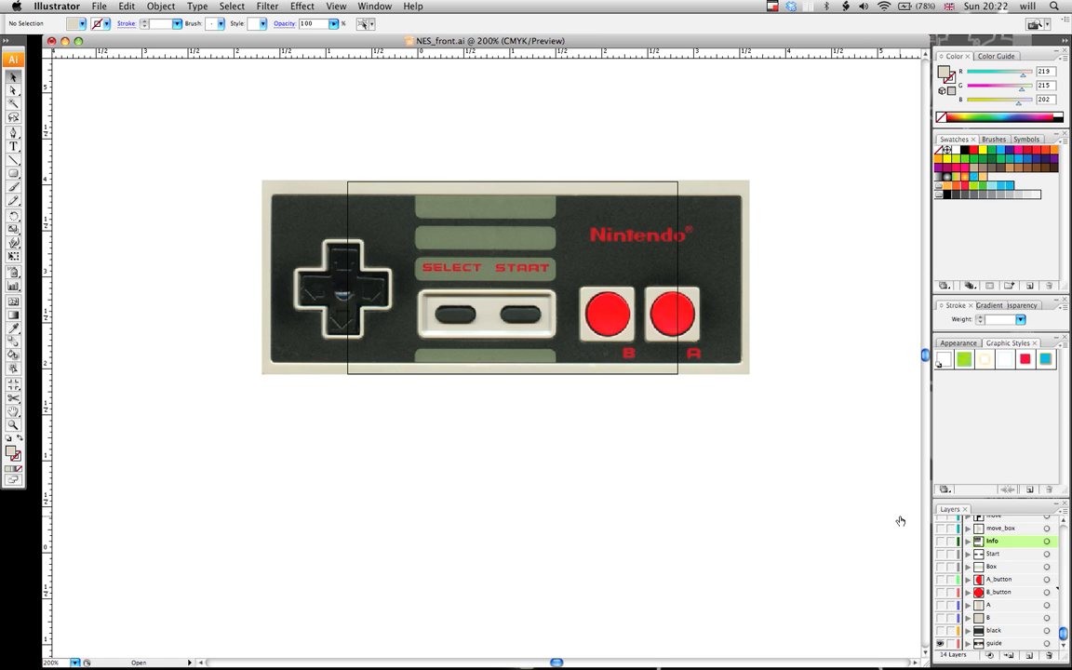
key(super+shift+z)
Step: Preview the Info layer and the move_box layer over the guide picture, hiding each one again
click(939, 543)
click(939, 542)
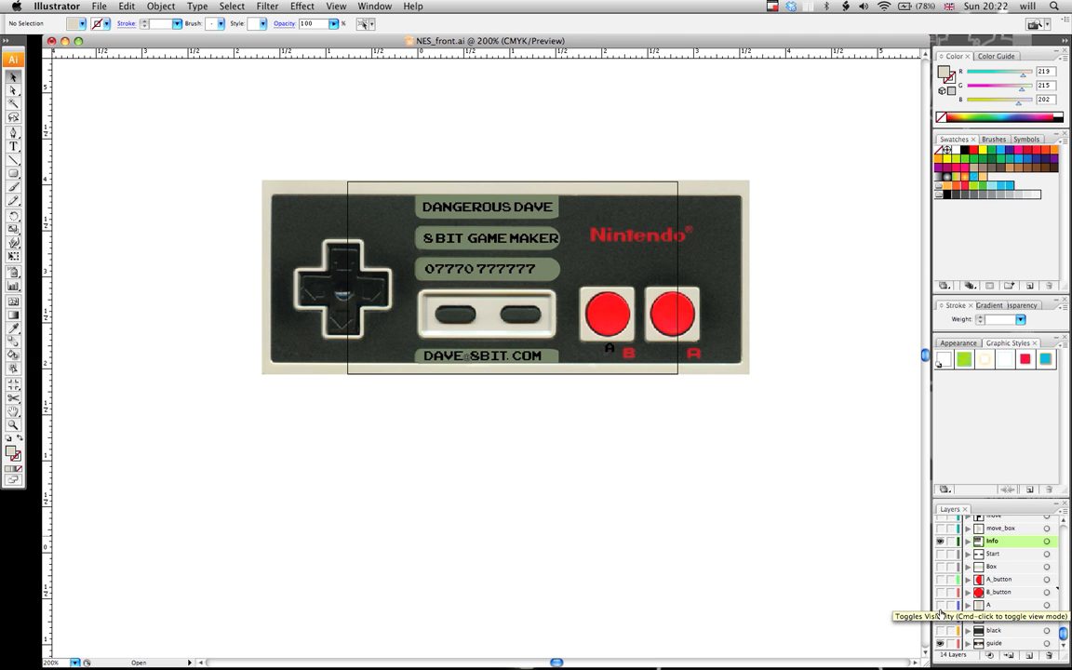
click(939, 539)
click(939, 527)
click(1002, 529)
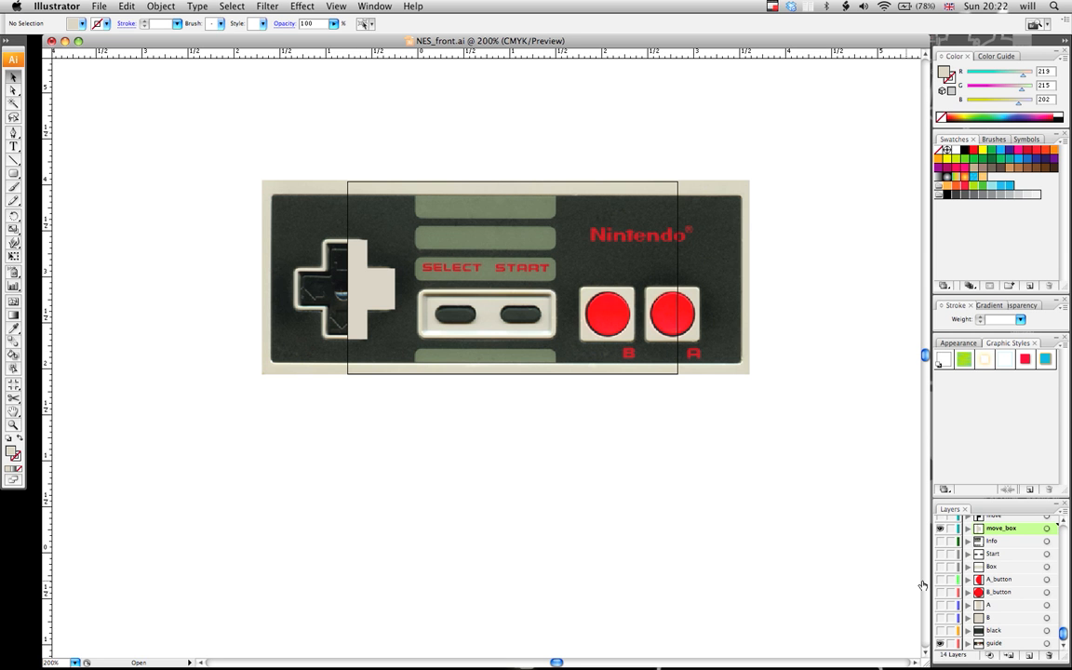
click(940, 527)
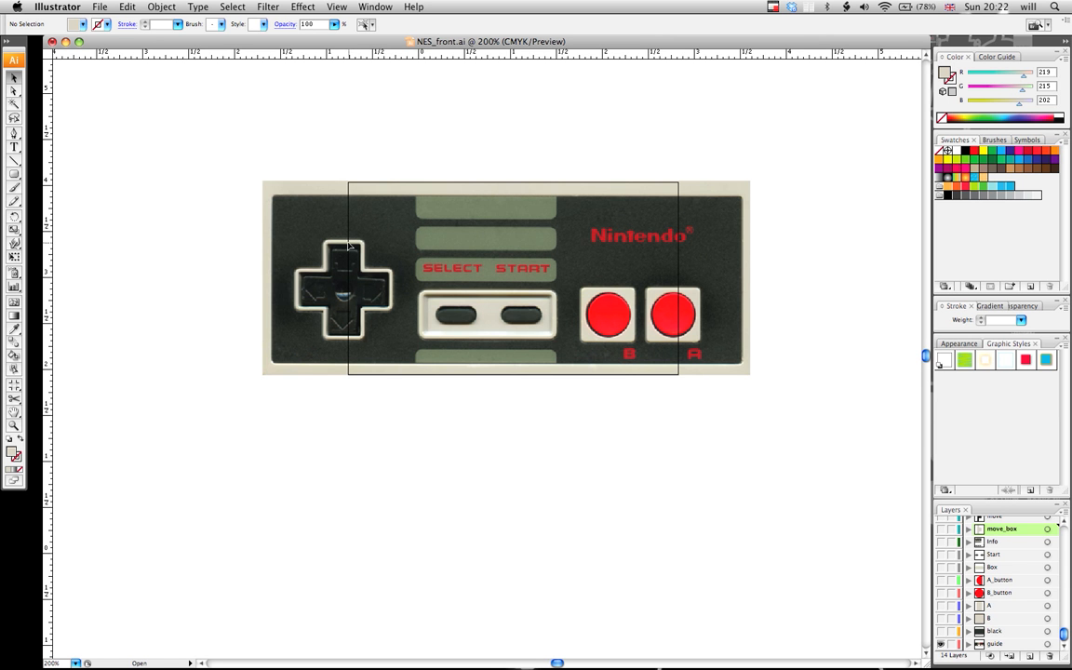
Step: Draw two beige rectangles over the D-pad's right half: a vertical bar about 12 by 77.5 px and an arm about 35 by 32 px
drag(350, 245, 353, 247)
key(super+z)
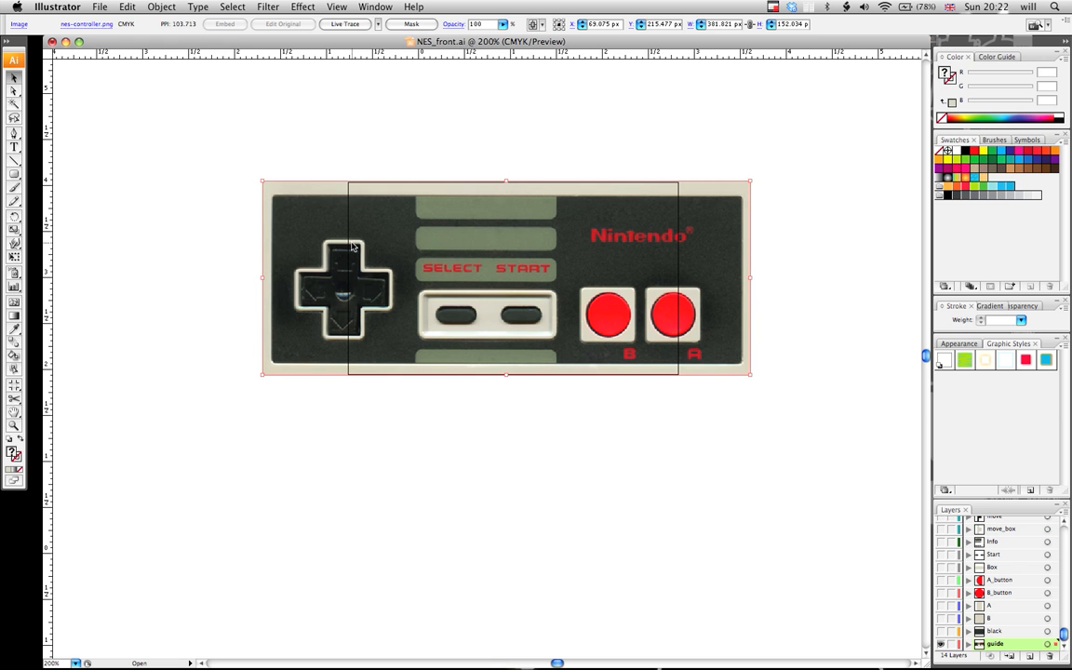
click(13, 175)
drag(348, 239, 364, 339)
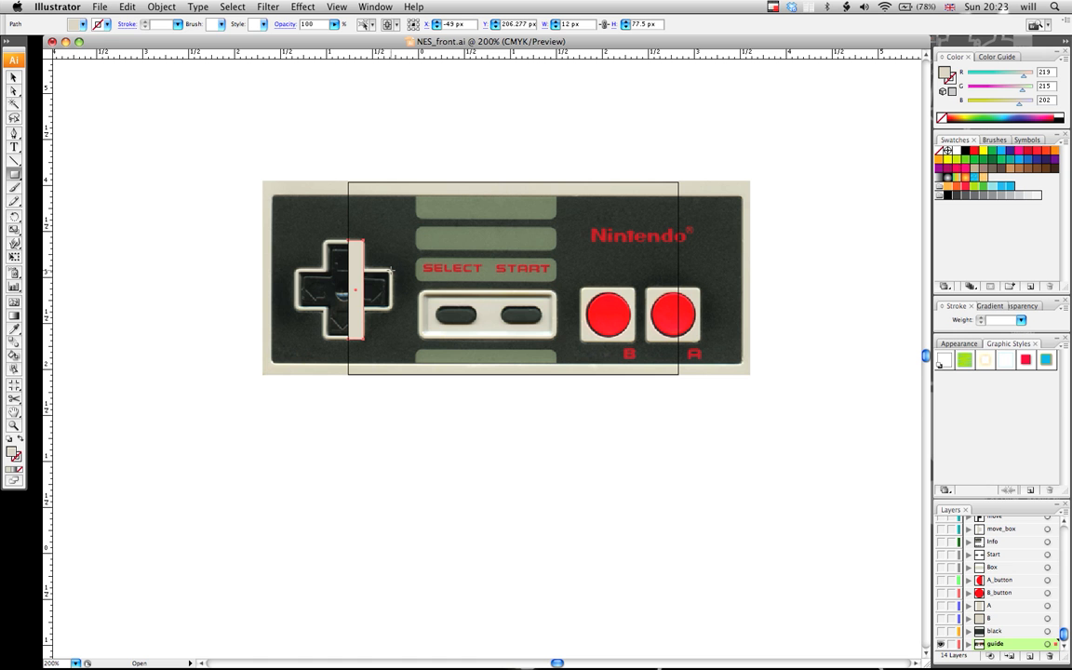
drag(390, 269, 346, 311)
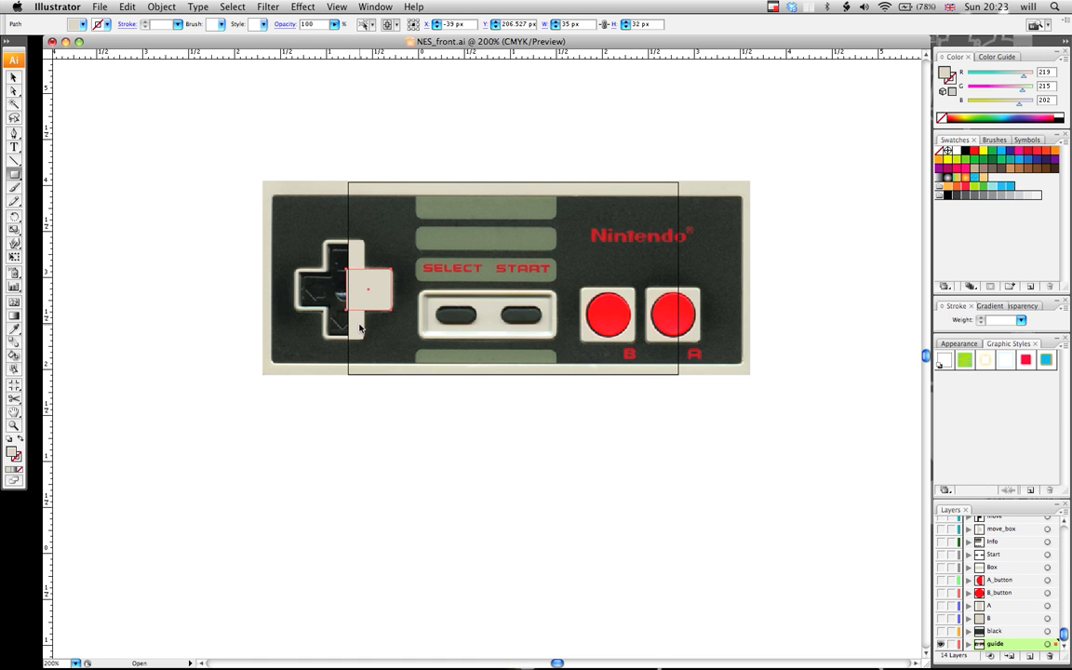
Step: Narrow the D-pad arm rectangle to about 32.5 px wide and nudge it right
click(13, 75)
drag(344, 293, 351, 303)
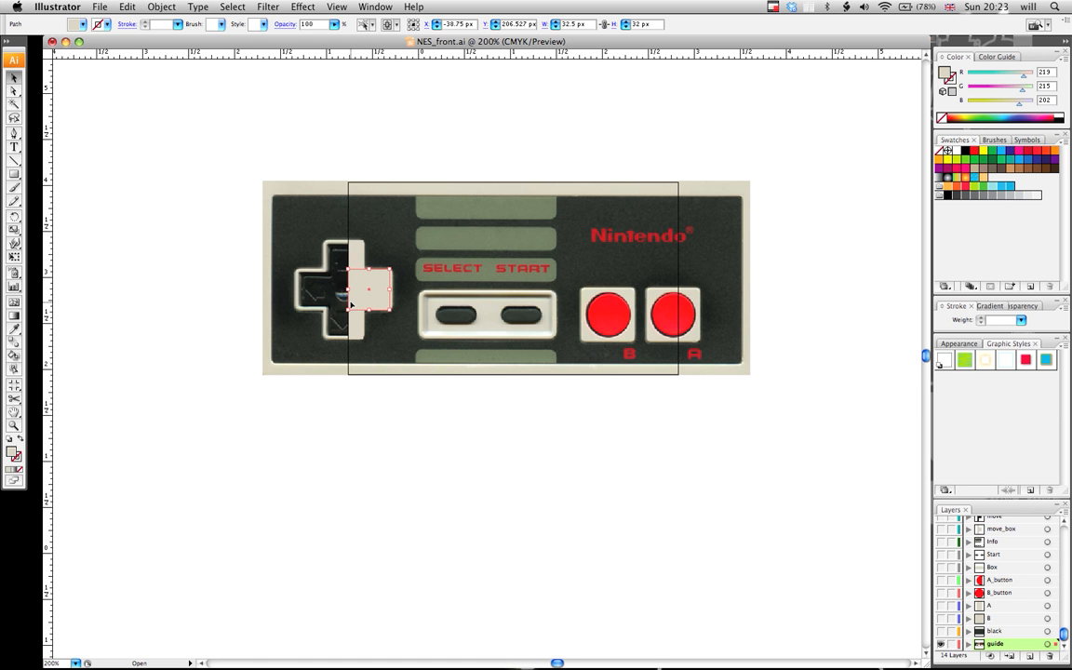
key(Right)
click(214, 303)
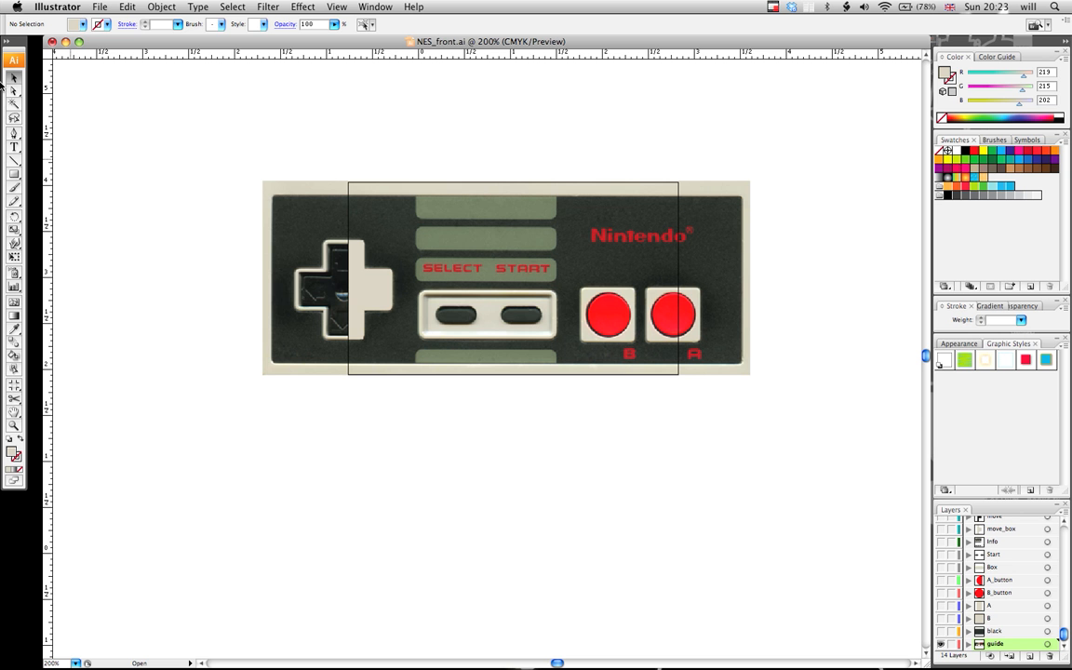
Step: Select both D-pad rectangles and recolour them with the Eyedropper, sampling the beige controller border
click(354, 322)
shift+click(372, 306)
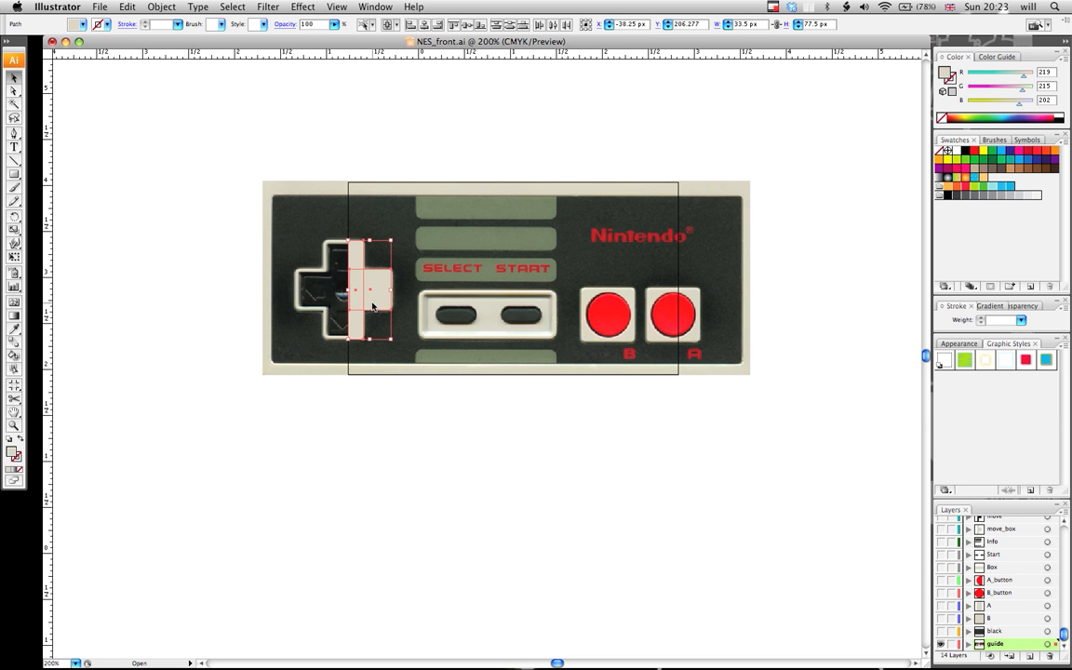
click(15, 316)
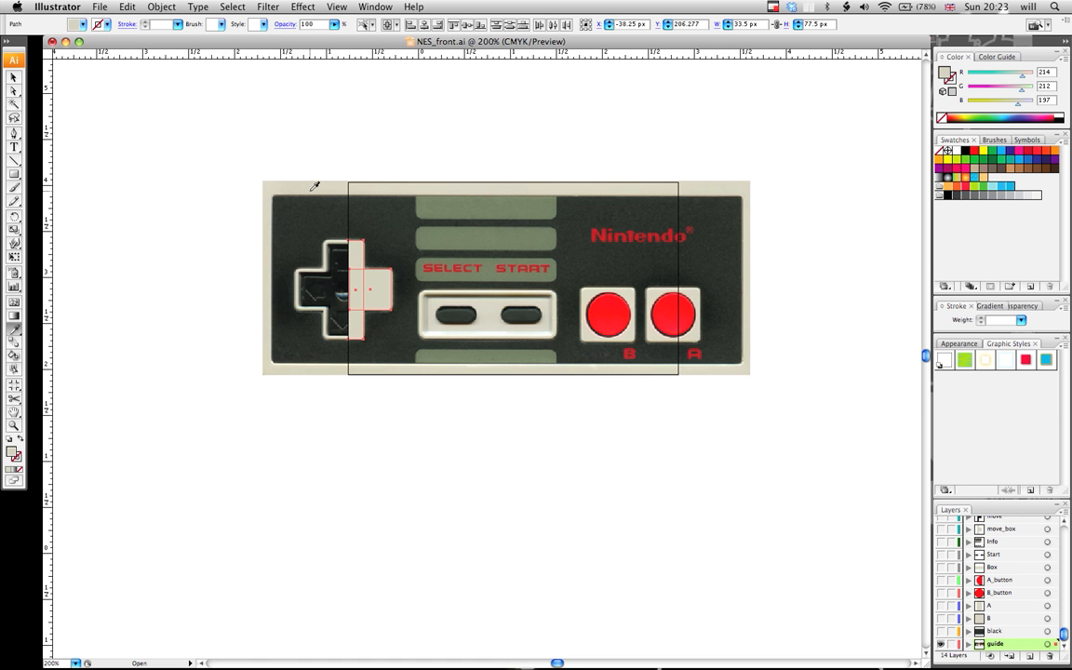
click(312, 287)
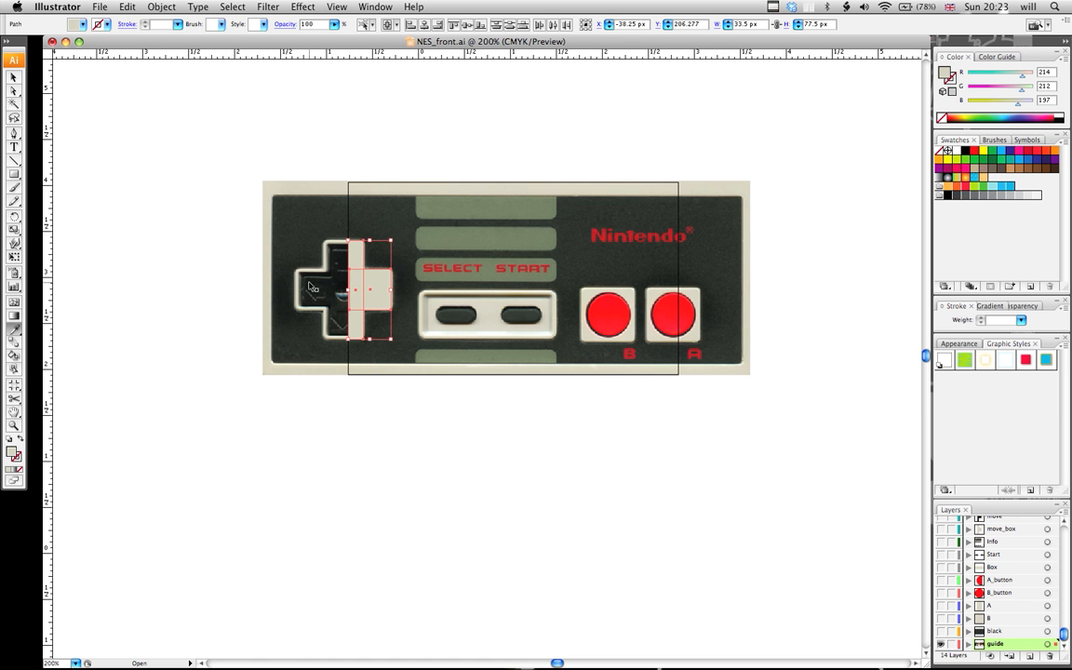
Step: Undo the recolouring, resizing and drawing of the two D-pad rectangles
key(super+z)
key(super+z)
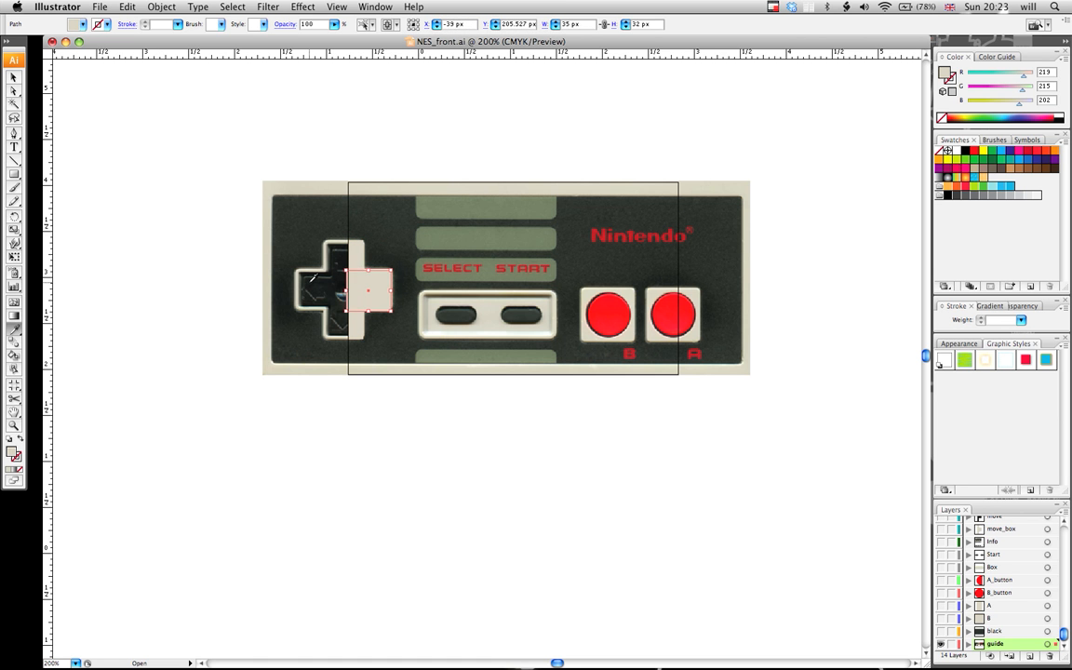
key(super+z)
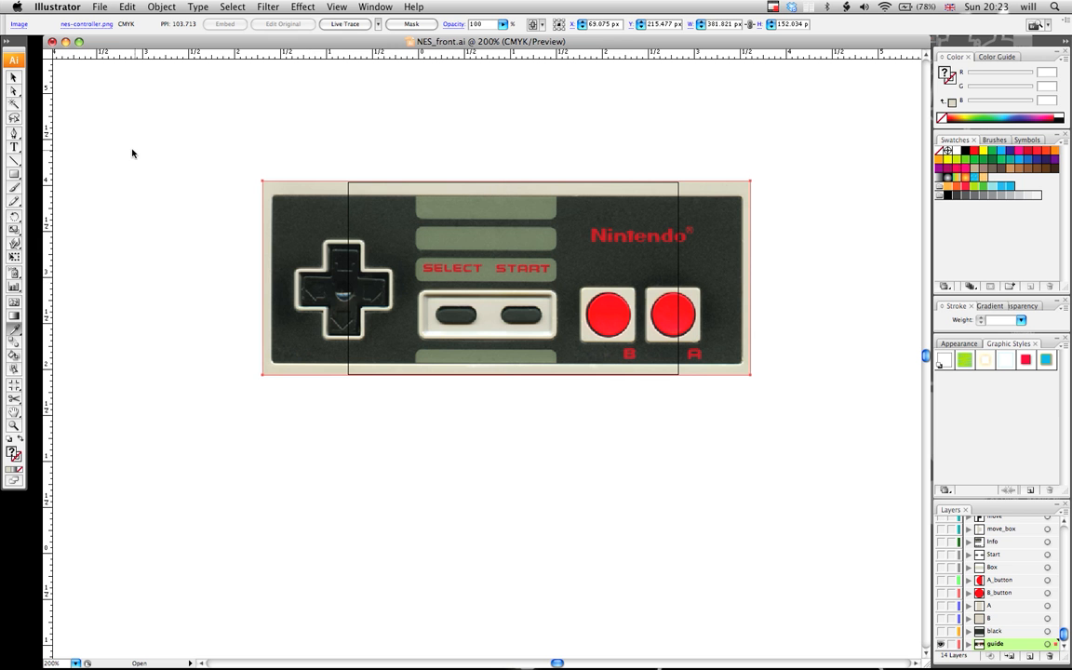
click(12, 75)
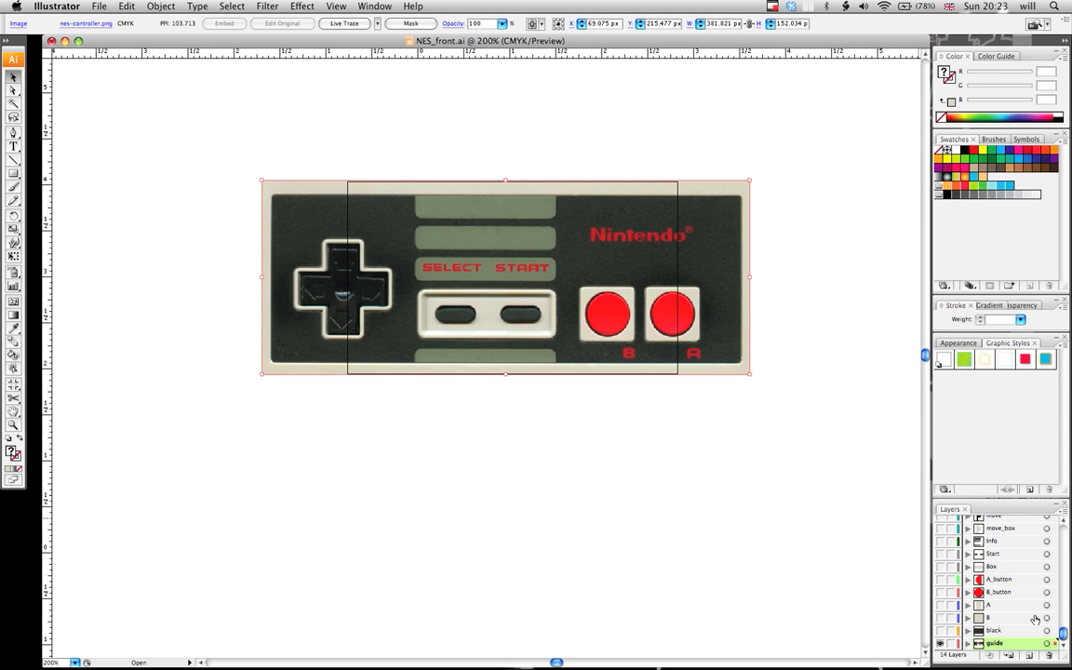
Step: Show the move_box and move layers over the guide and look at the move layer's options
scroll(1055, 545, up, 3)
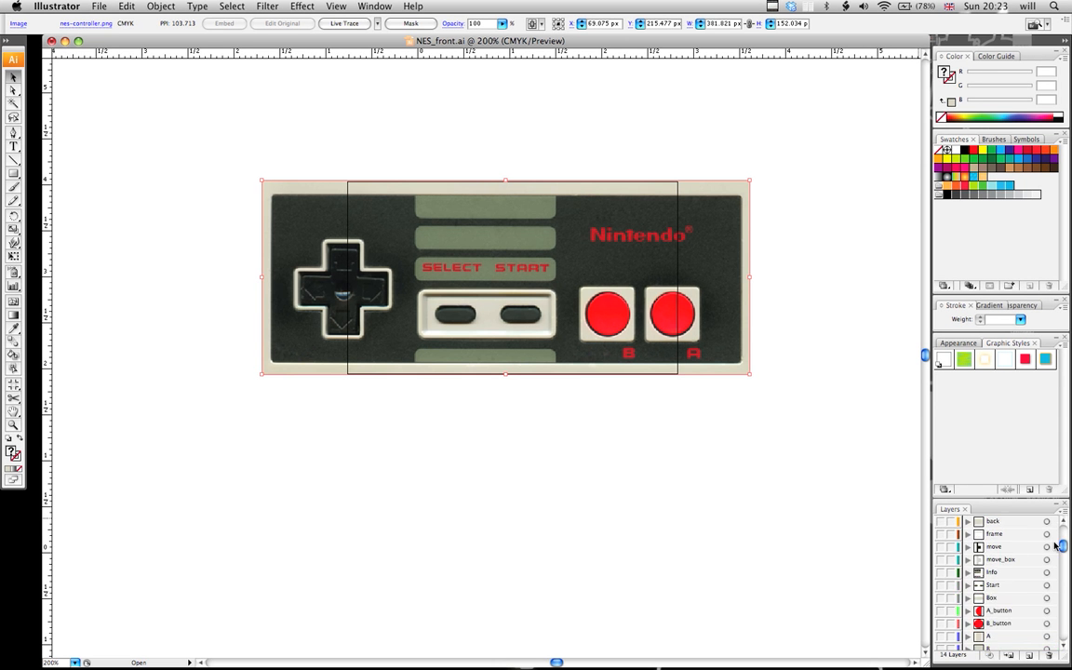
click(943, 559)
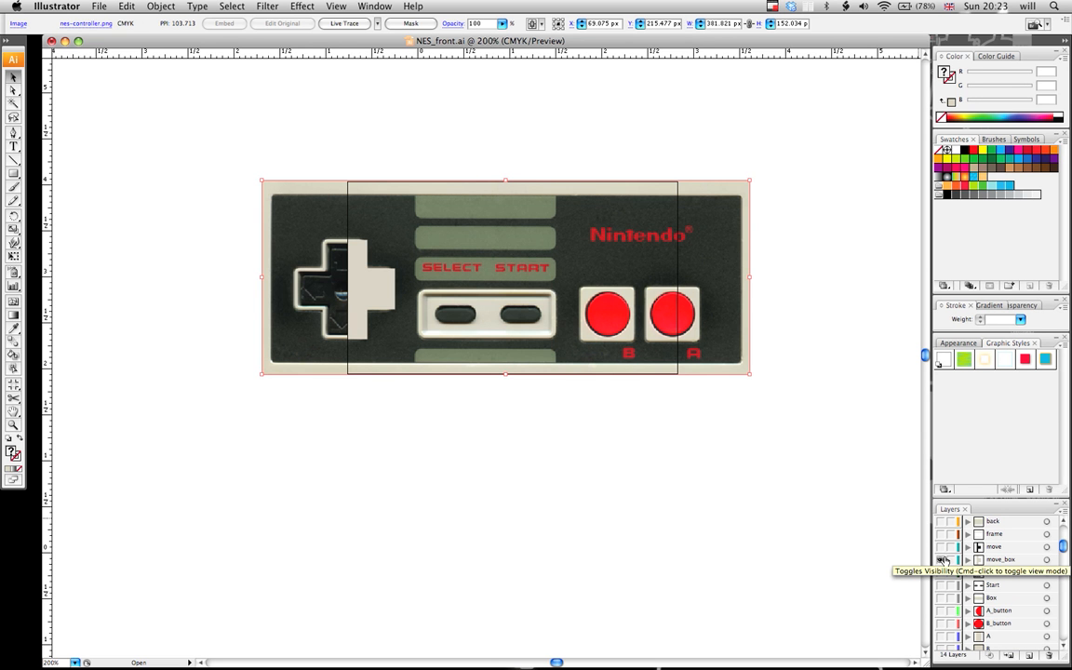
click(939, 547)
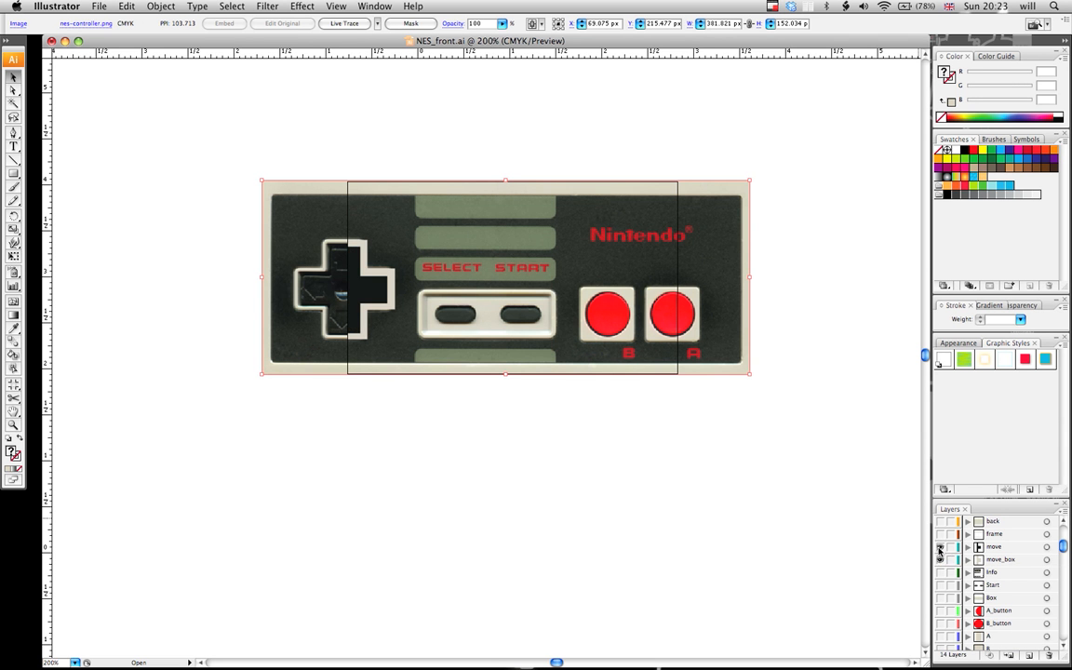
click(992, 549)
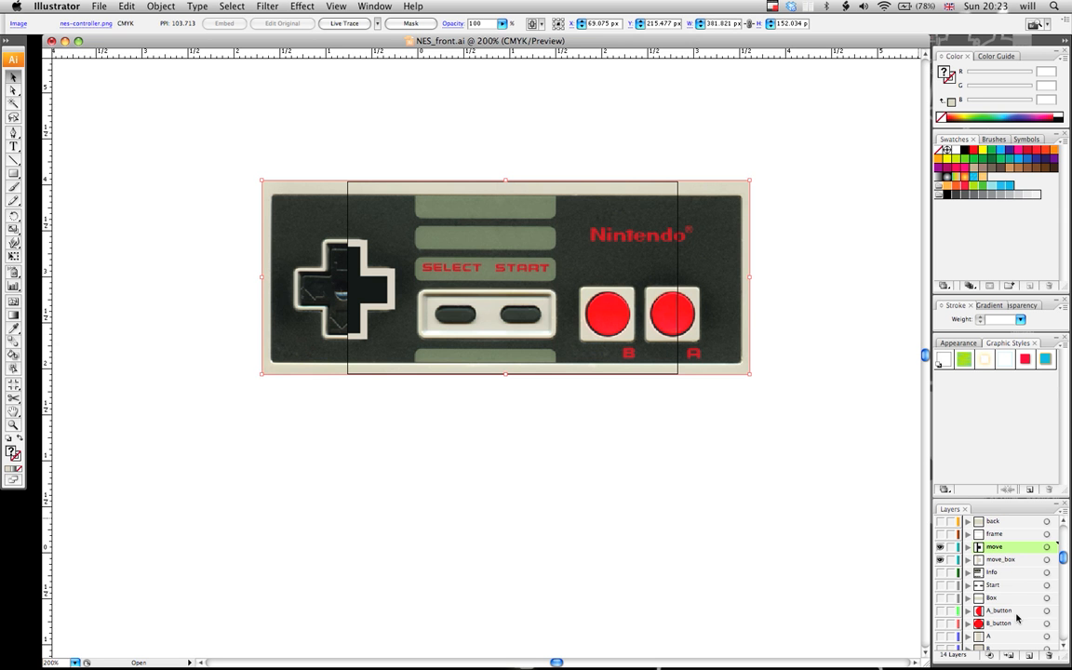
double_click(993, 549)
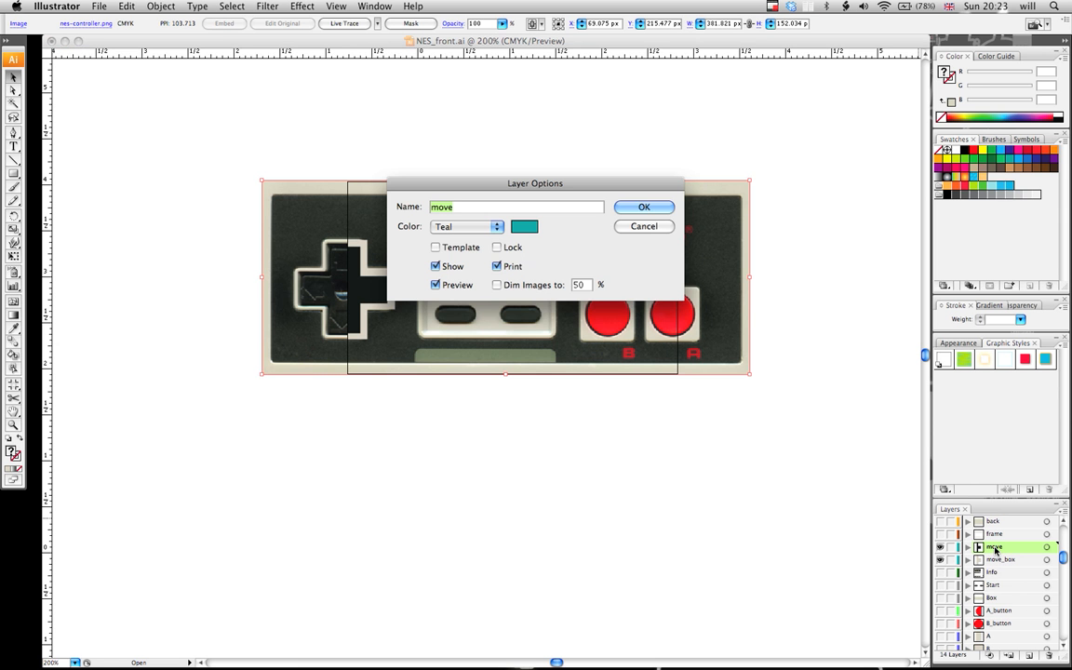
key(Return)
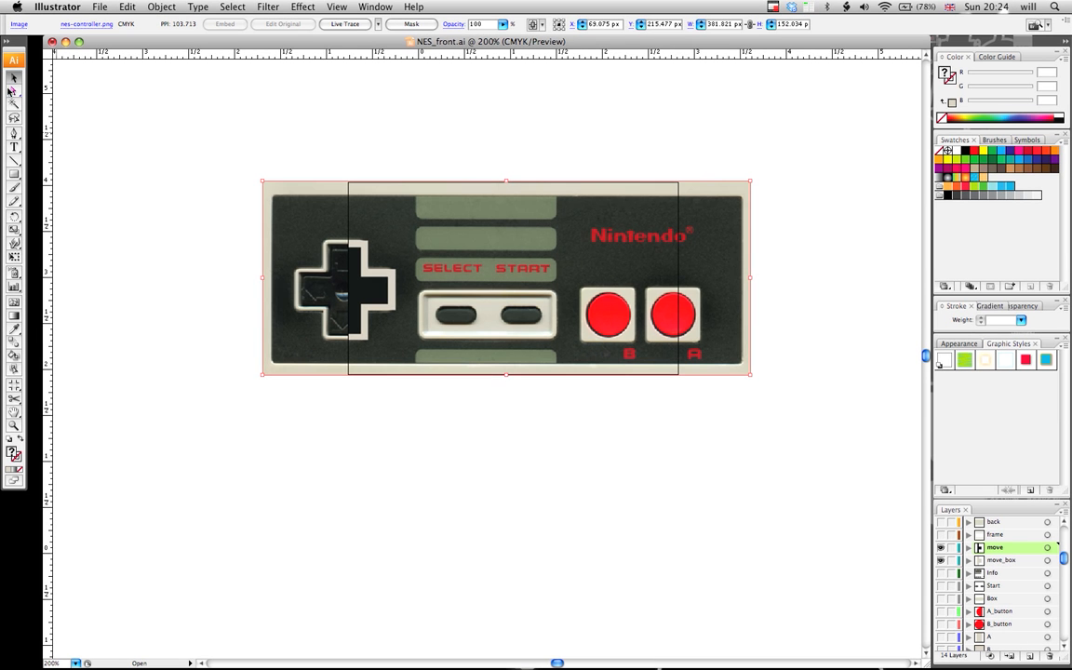
click(14, 173)
click(13, 78)
Step: Show the frame layer, make it active, and hide the move, move_box and guide layers
click(940, 535)
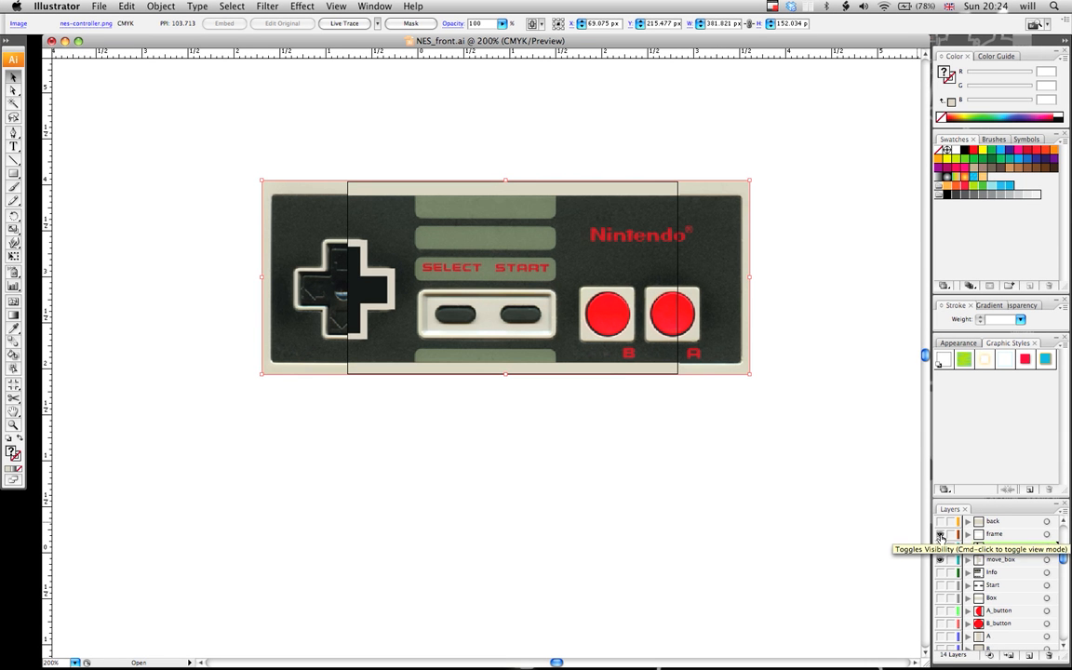
click(940, 547)
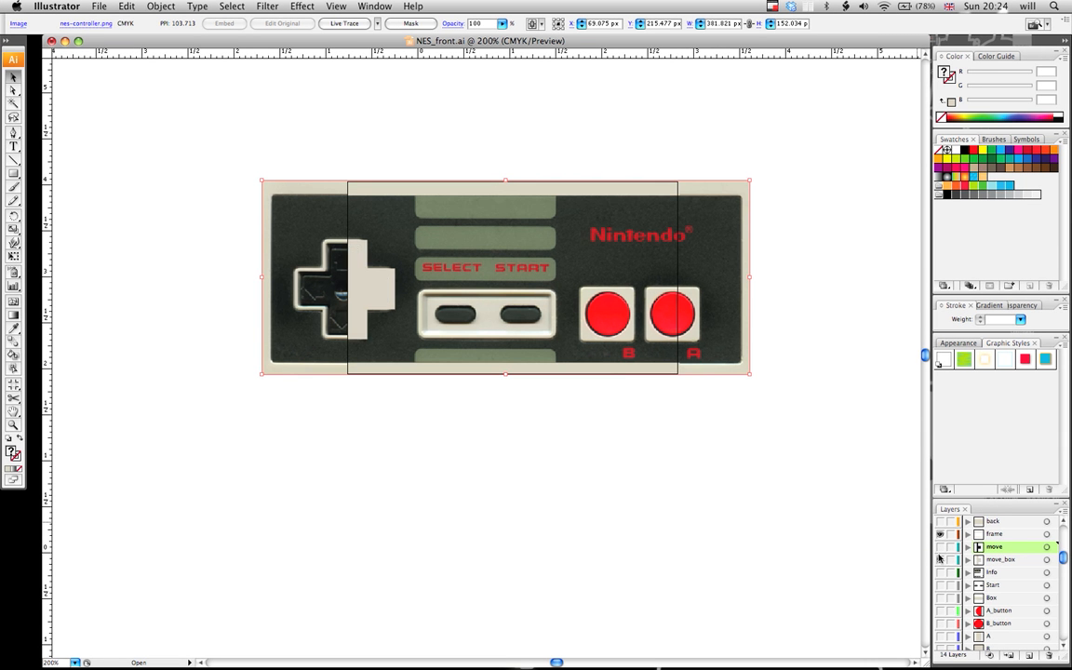
click(994, 537)
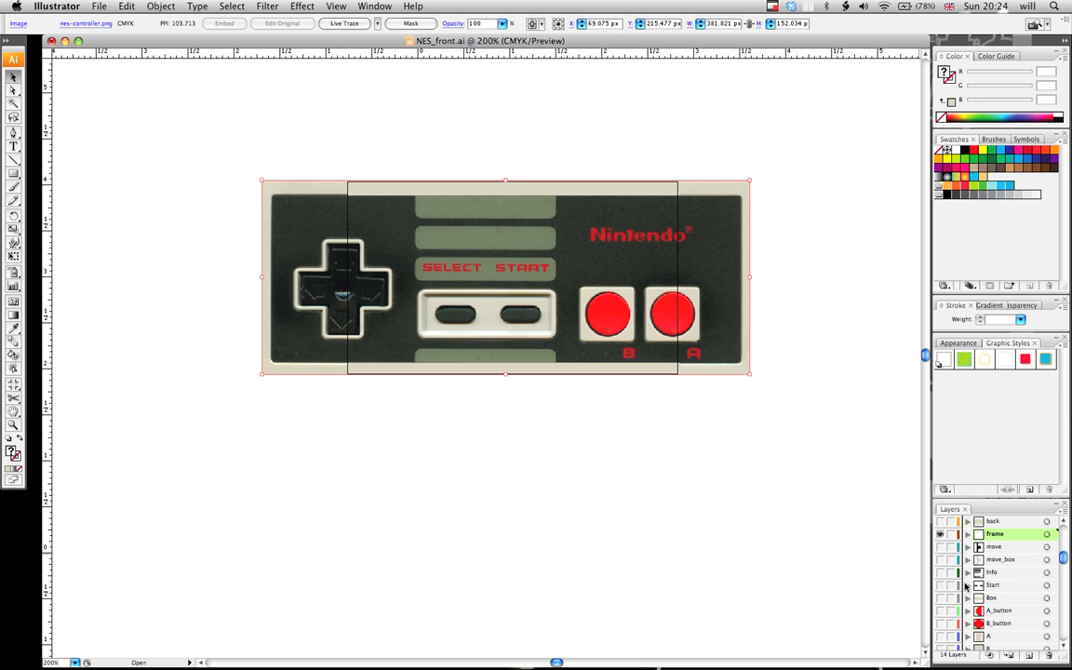
scroll(958, 558, down, 3)
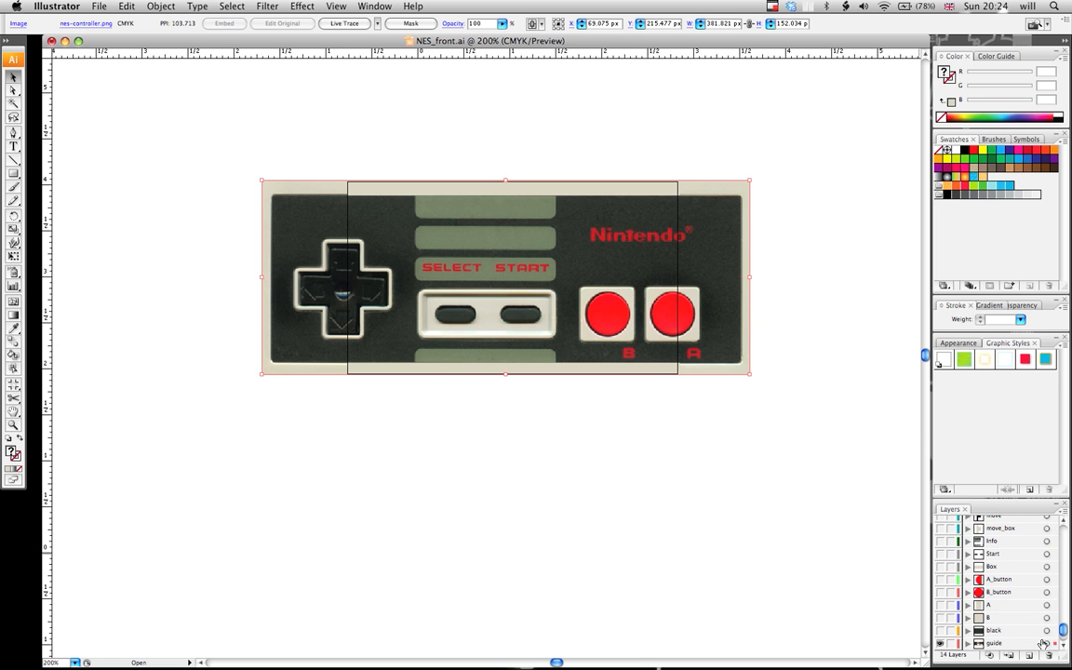
click(940, 644)
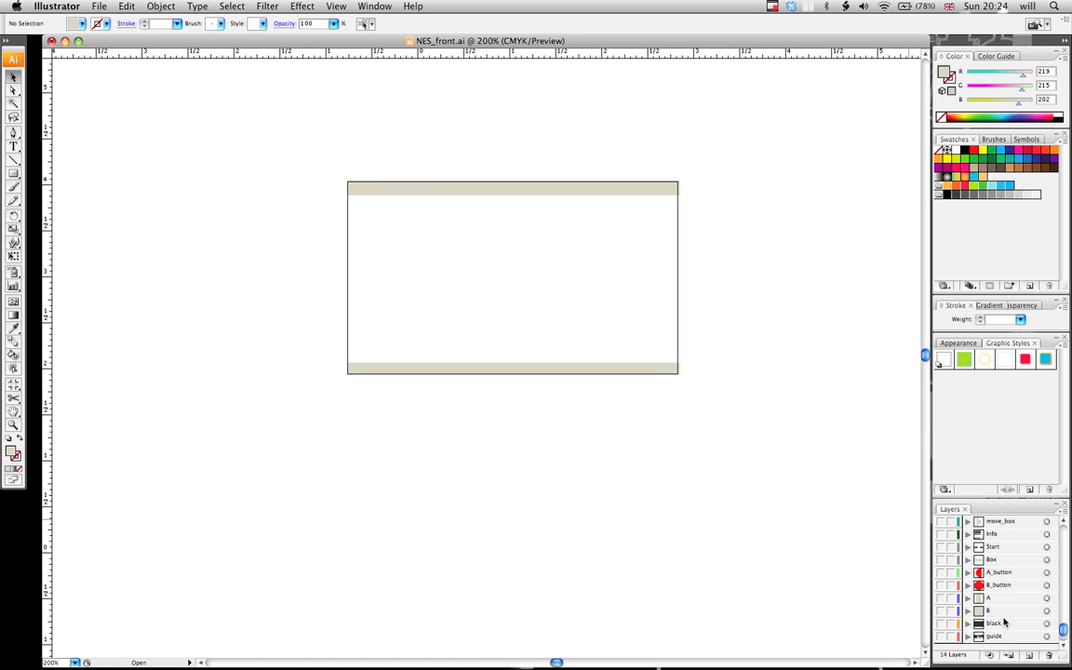
Step: Make the black layer active and preview it together with the frame, hiding it again
click(965, 626)
click(942, 630)
click(941, 630)
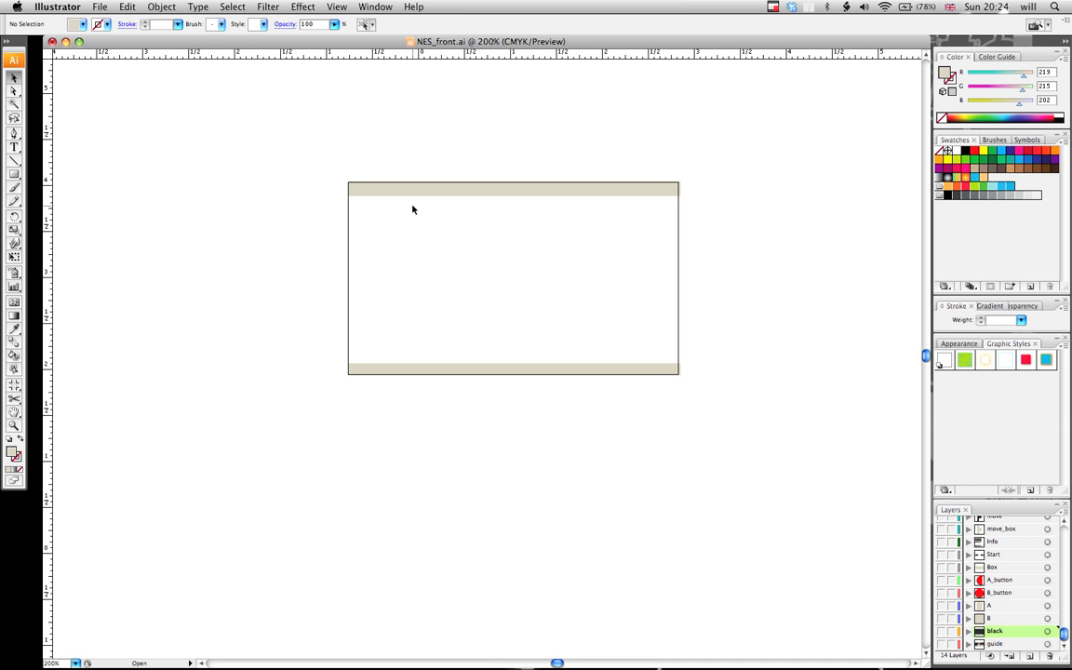
Step: Examine the pieces of the frame's upper beige strip by selecting them, and clear the selection
click(527, 190)
click(521, 188)
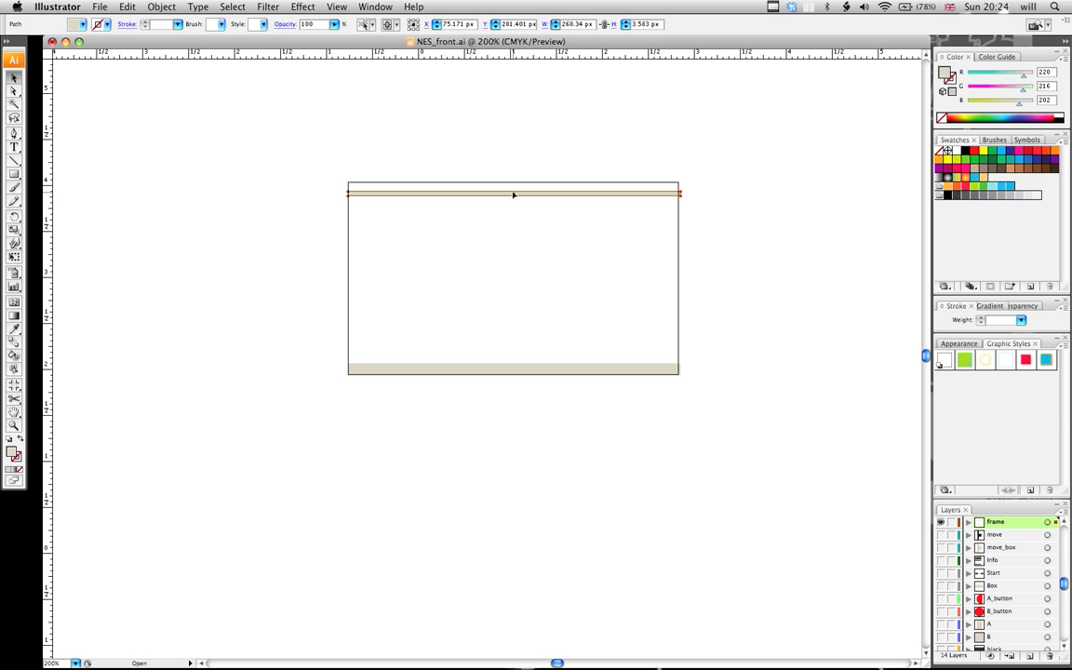
click(725, 254)
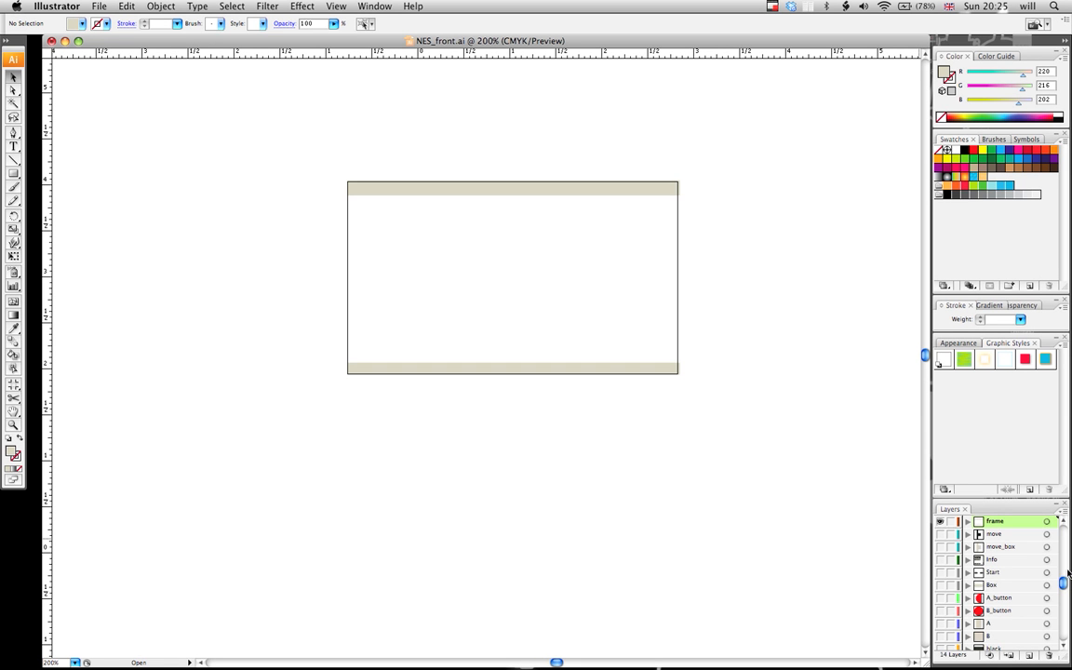
click(1063, 521)
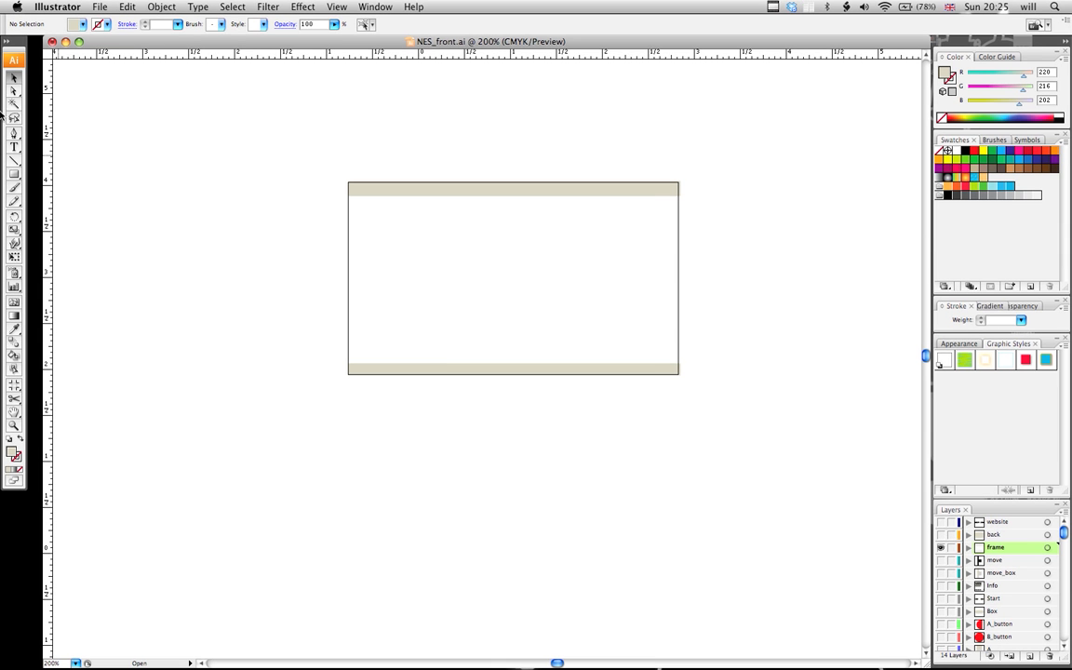
Step: Preview the back layer's beige card background and hide it again, keeping the frame layer shown
click(15, 176)
click(940, 535)
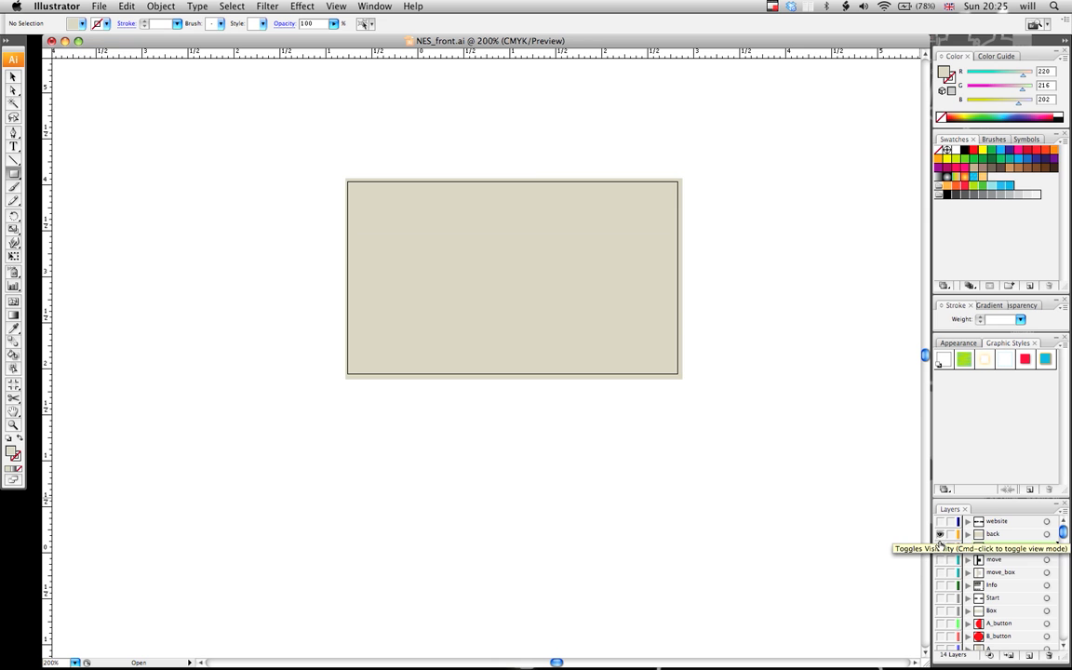
alt+click(940, 547)
Step: Show every layer from move down to B_button, plus the A, B and black layers
drag(939, 559, 942, 636)
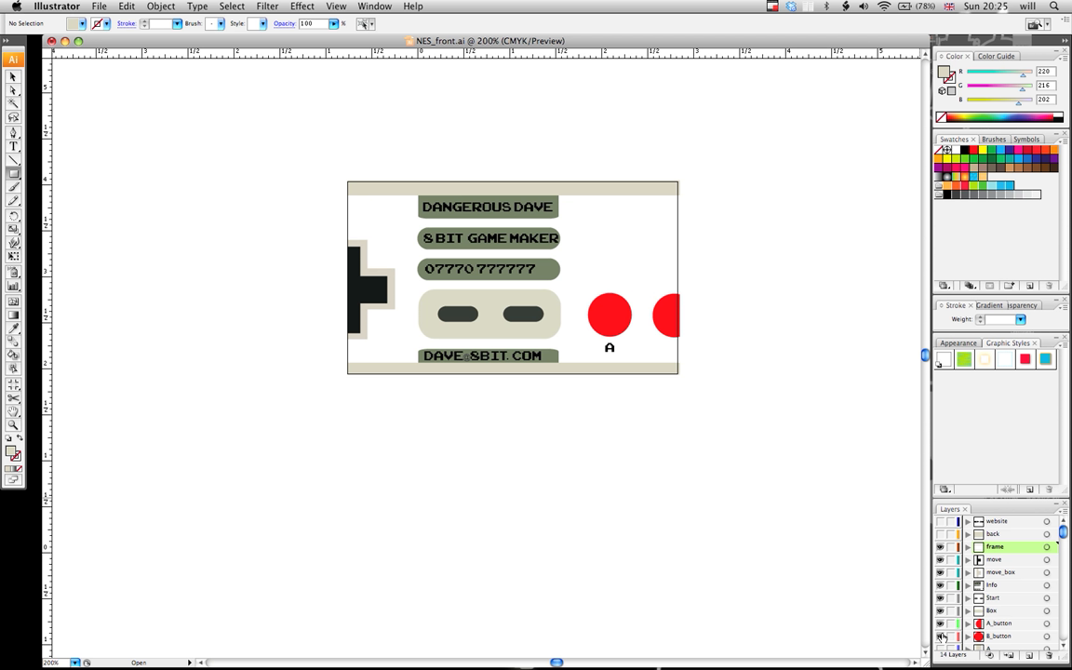
drag(1063, 533, 1063, 607)
click(940, 623)
click(940, 635)
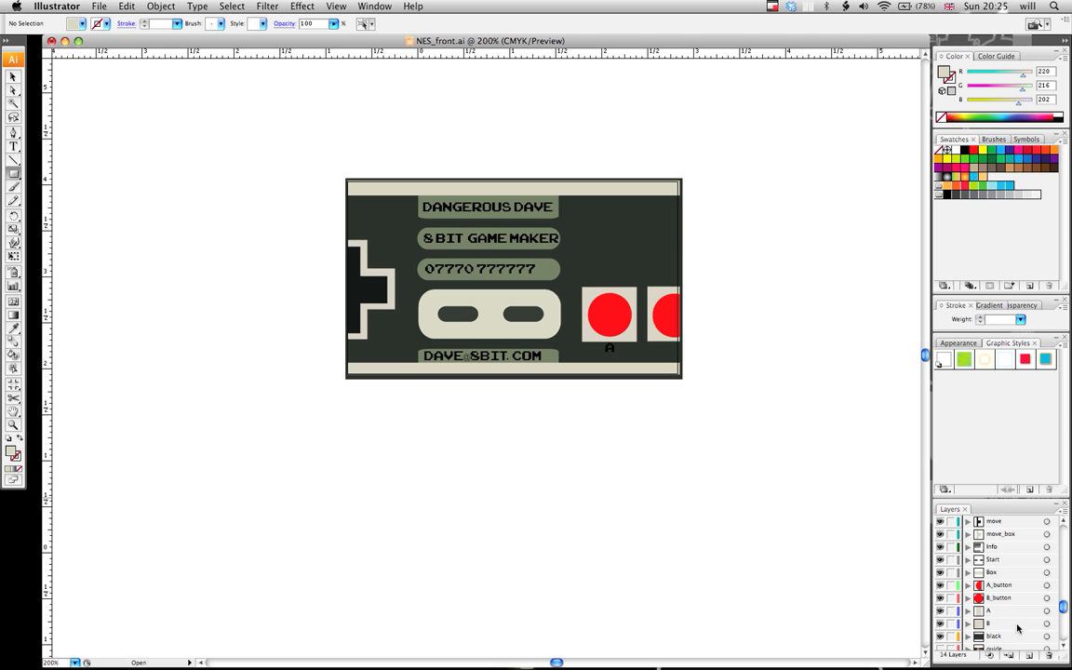
drag(1063, 606, 1064, 635)
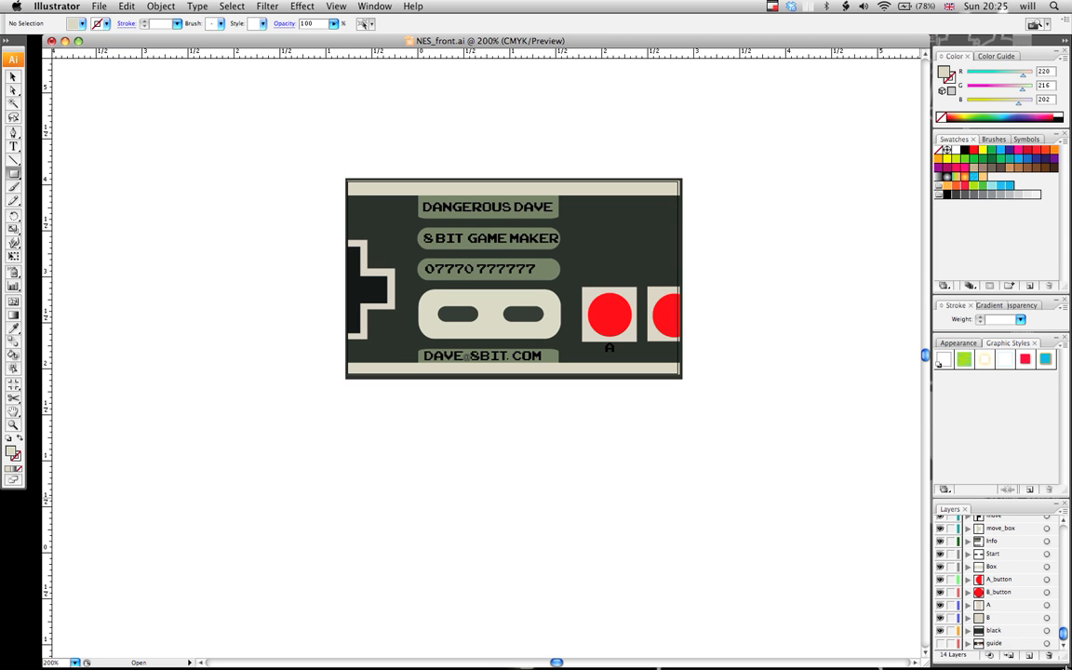
Step: Toggle the guide layer for comparison, leave it hidden, and examine the assembled card at 400% zoom
click(940, 643)
click(940, 643)
click(14, 78)
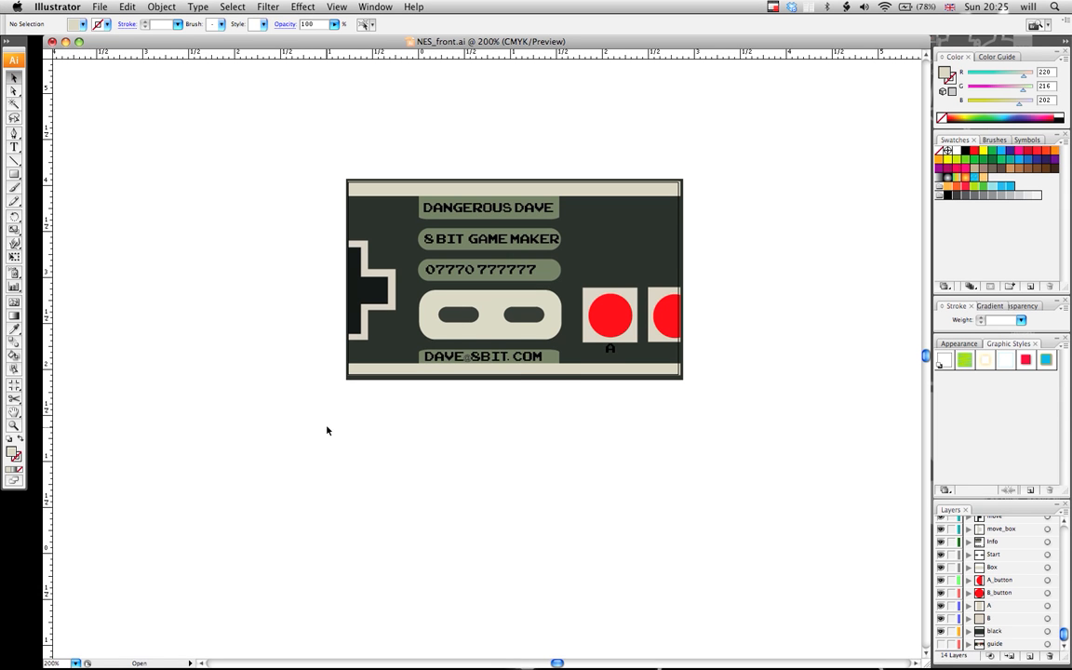
key(super+equal)
scroll(326, 430, up, 5)
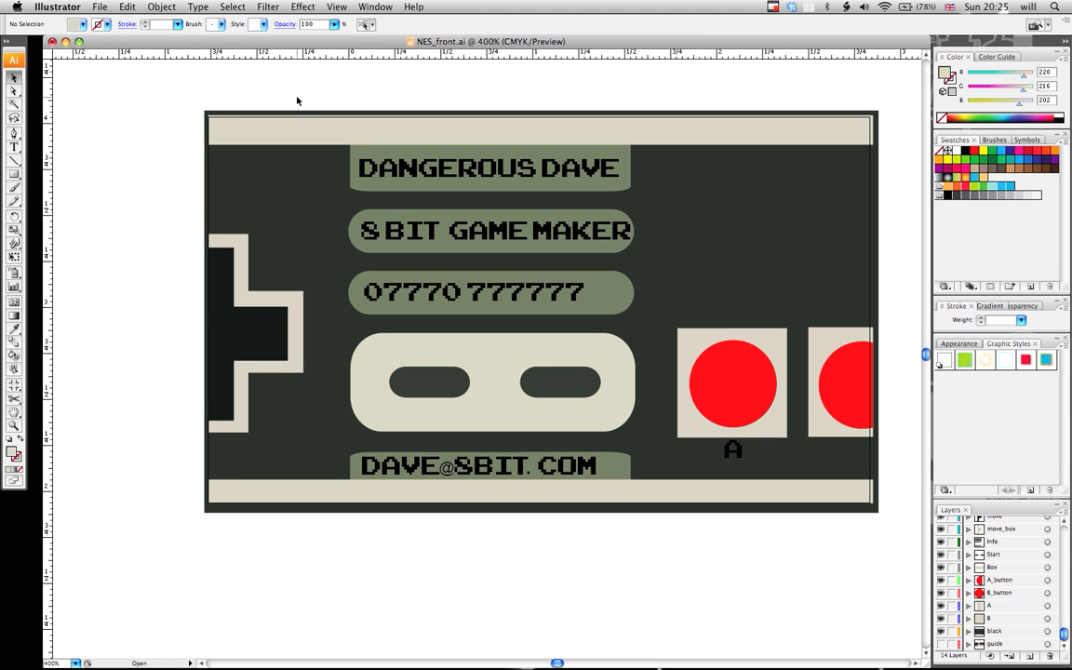
Step: Select the whole card artwork, look over the available effects without applying any, and clear the selection at 200% zoom
drag(158, 87, 782, 574)
scroll(783, 577, right, 10)
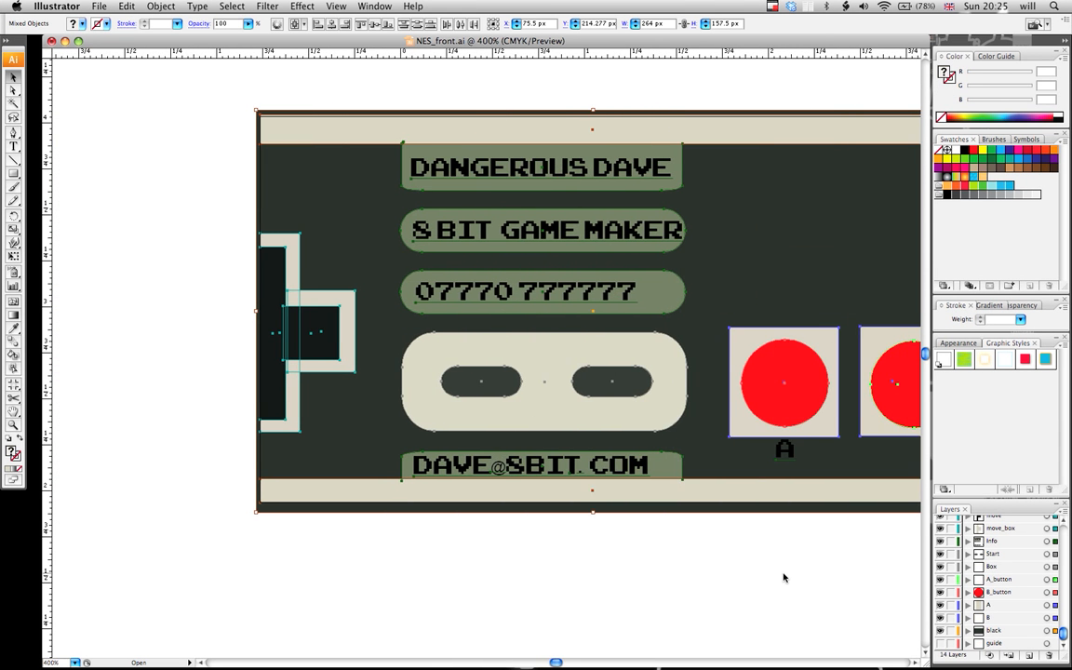
click(303, 6)
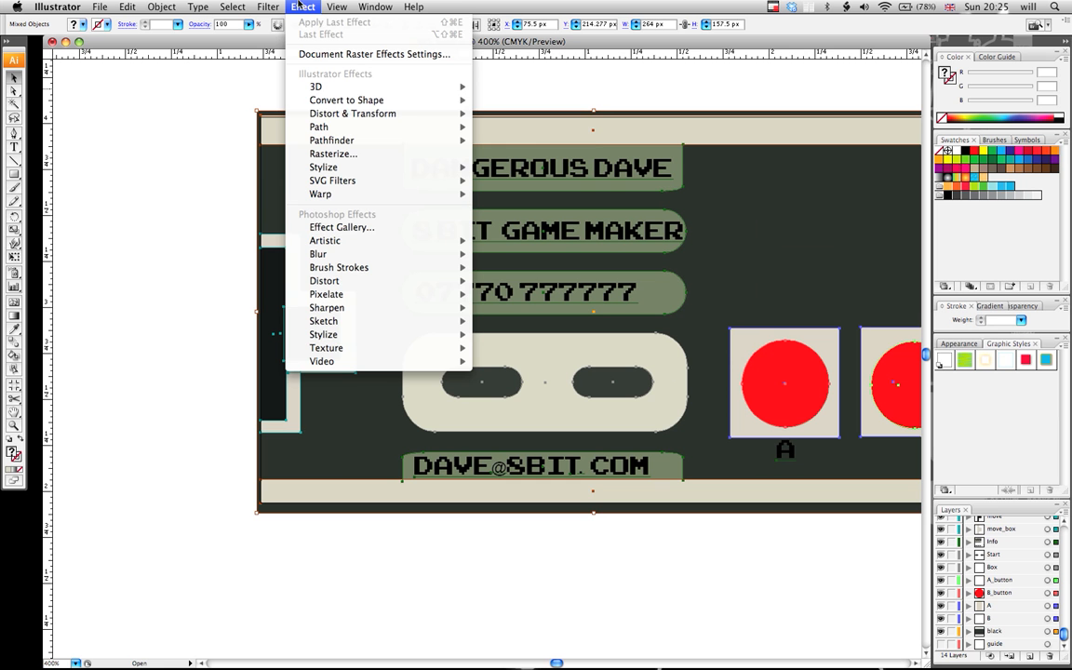
mouse_move(353, 105)
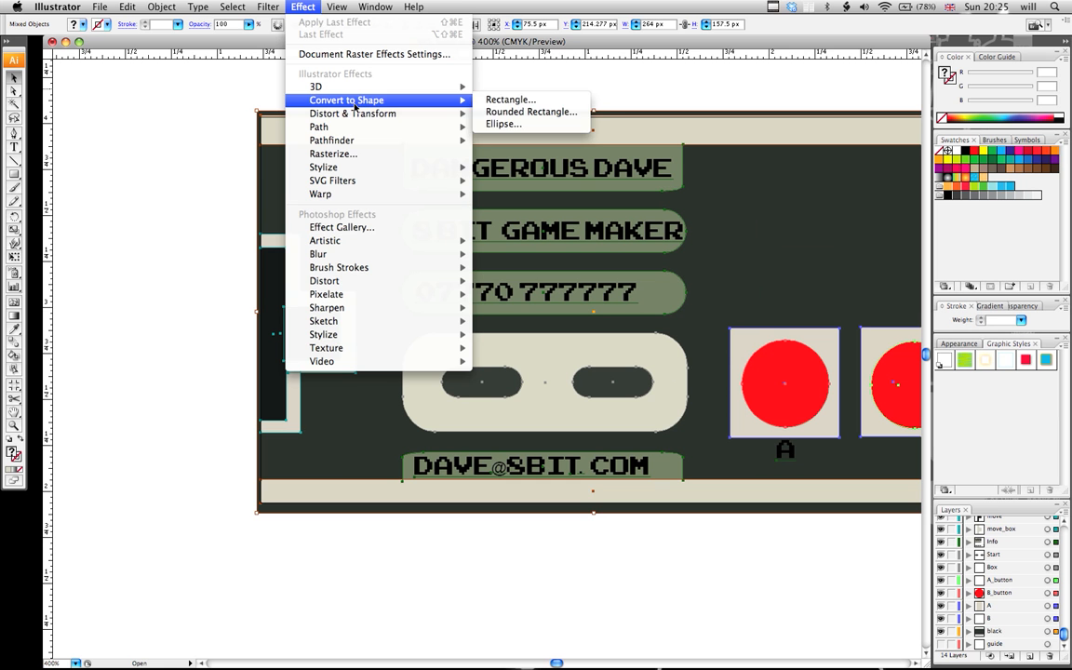
click(215, 101)
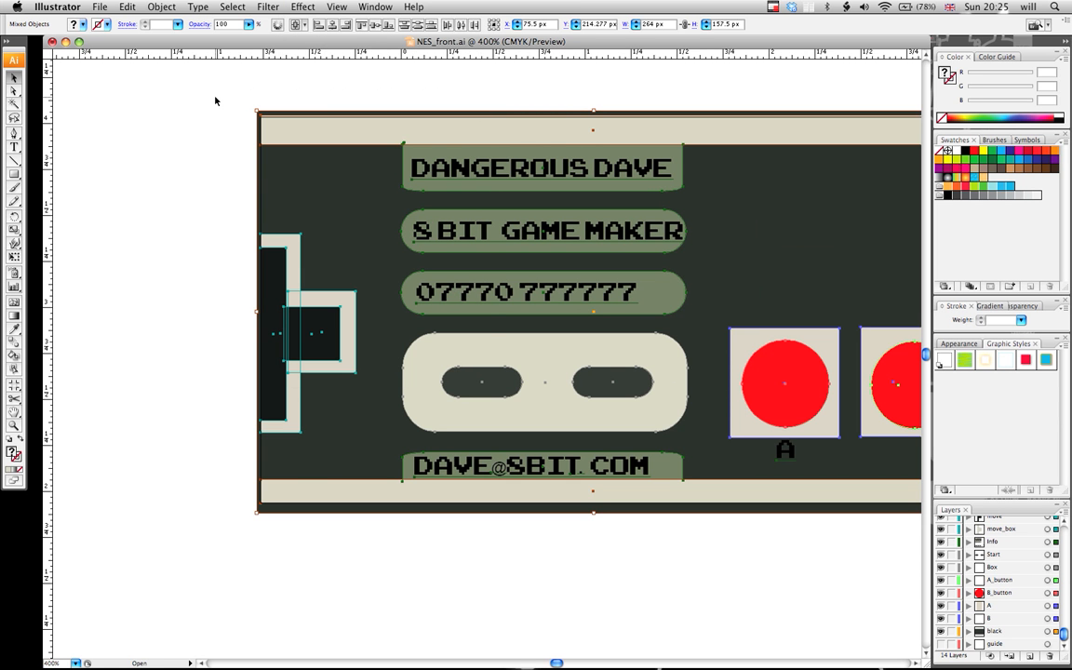
key(super+minus)
key(super+minus)
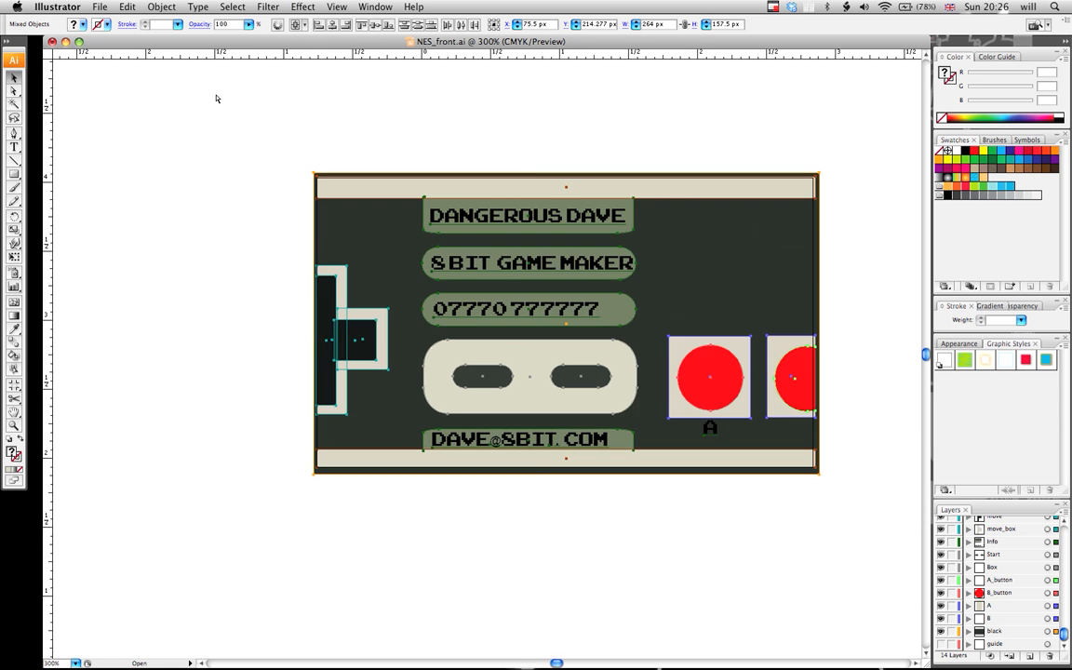
click(264, 247)
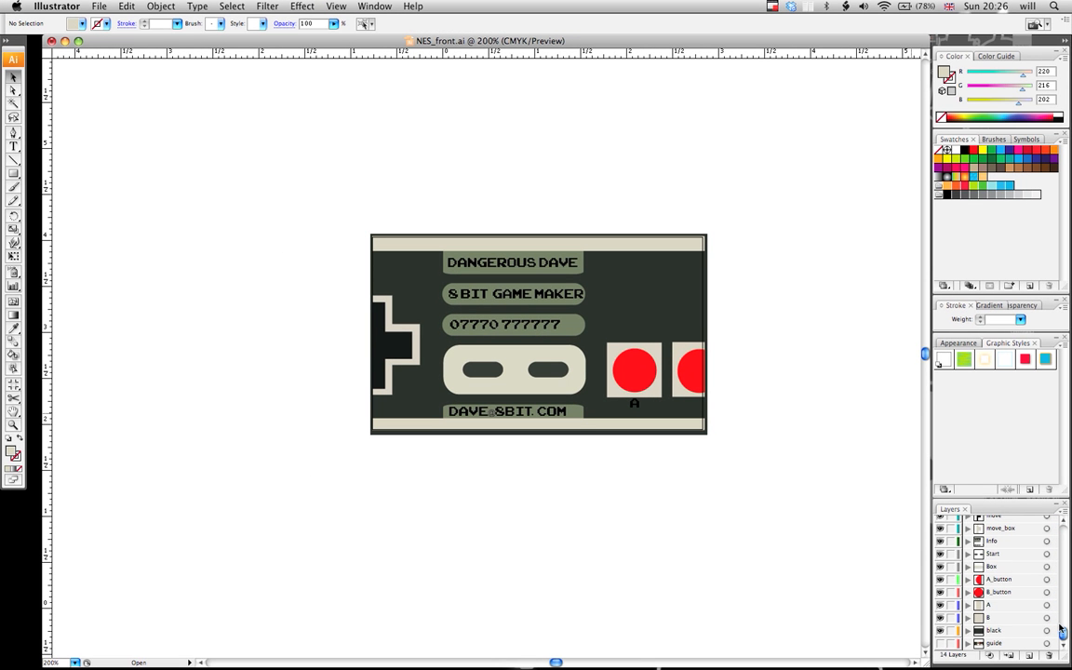
Step: Hide the front-design layers from frame down to black, and show the website and back layers to preview the card's back side
drag(1063, 633, 1063, 532)
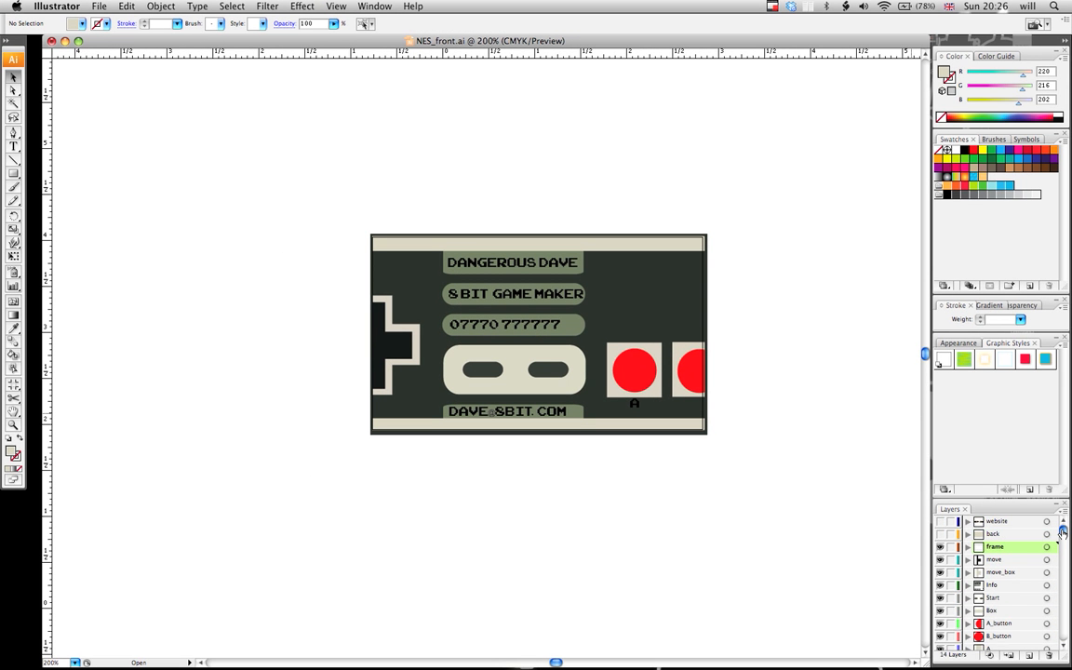
alt+click(941, 547)
scroll(972, 576, down, 3)
key(super+y)
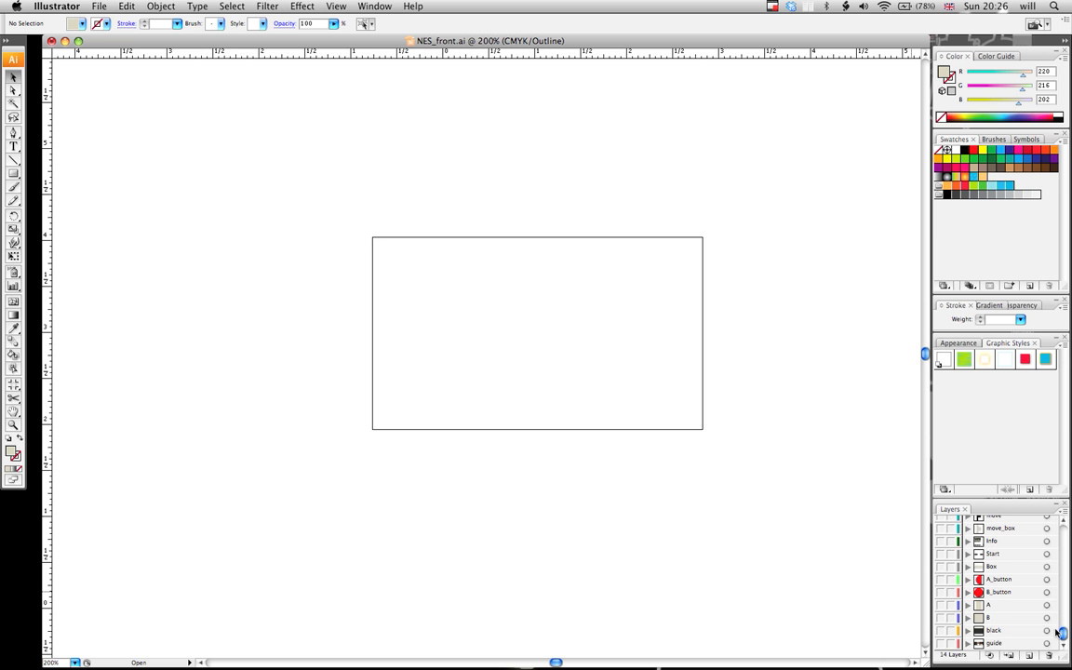
drag(1064, 636, 1062, 530)
click(940, 536)
key(super+y)
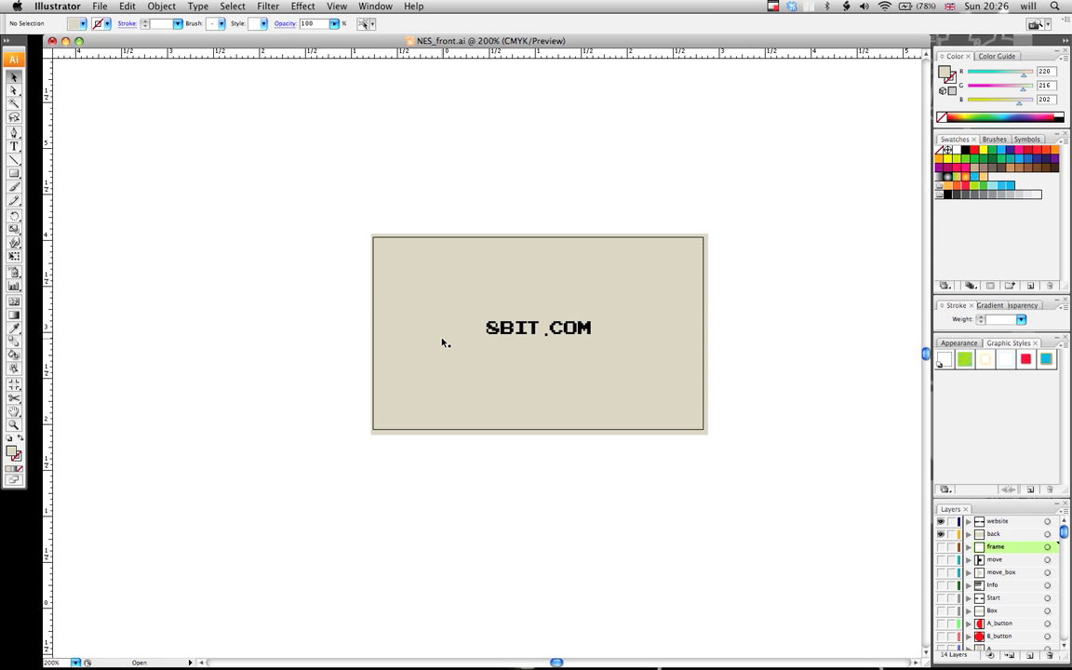
Step: Hide the back and website layers, and show only the guide layer with the original controller picture
click(940, 534)
click(940, 521)
key(super+y)
scroll(996, 577, down, 3)
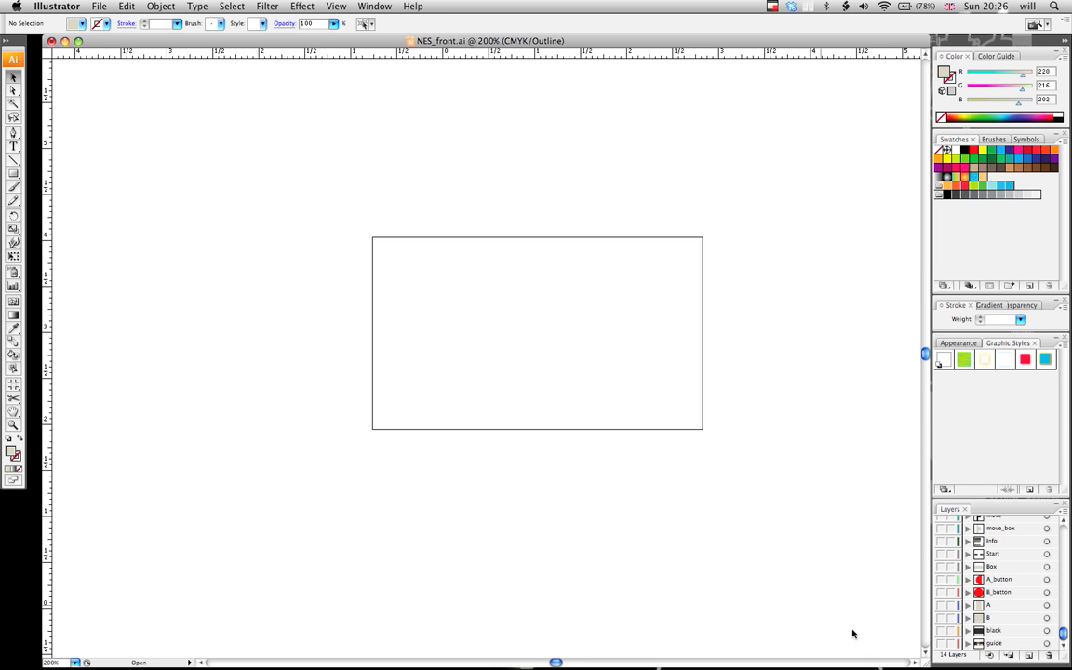
key(super+y)
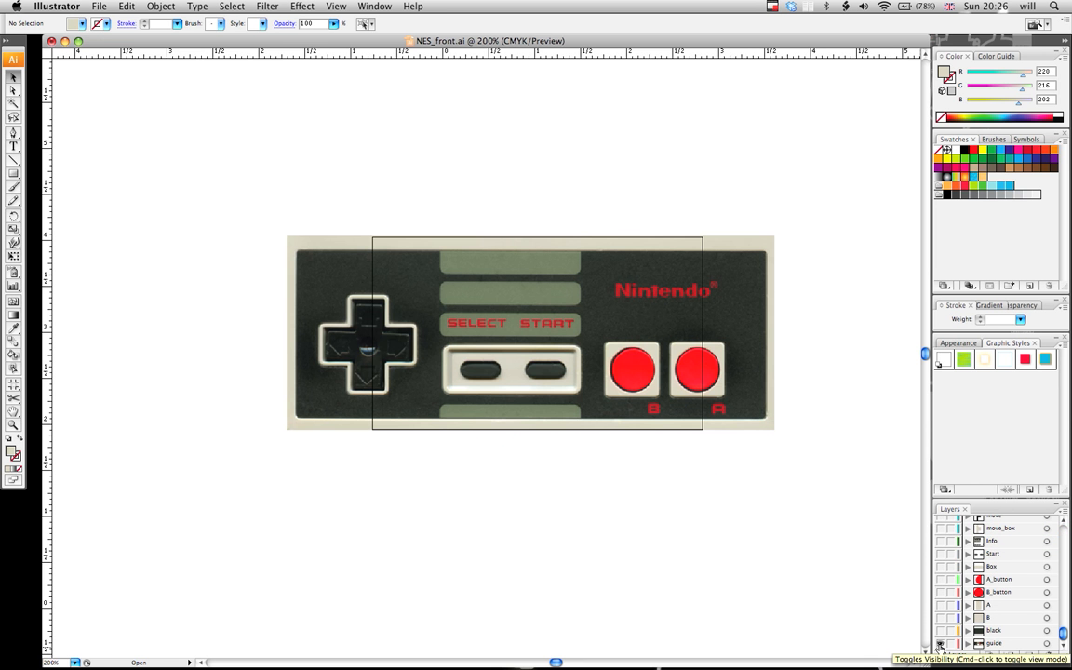
Step: Show every front-design layer from black up to frame over the guide picture, and hide the guide layer
drag(941, 634, 941, 535)
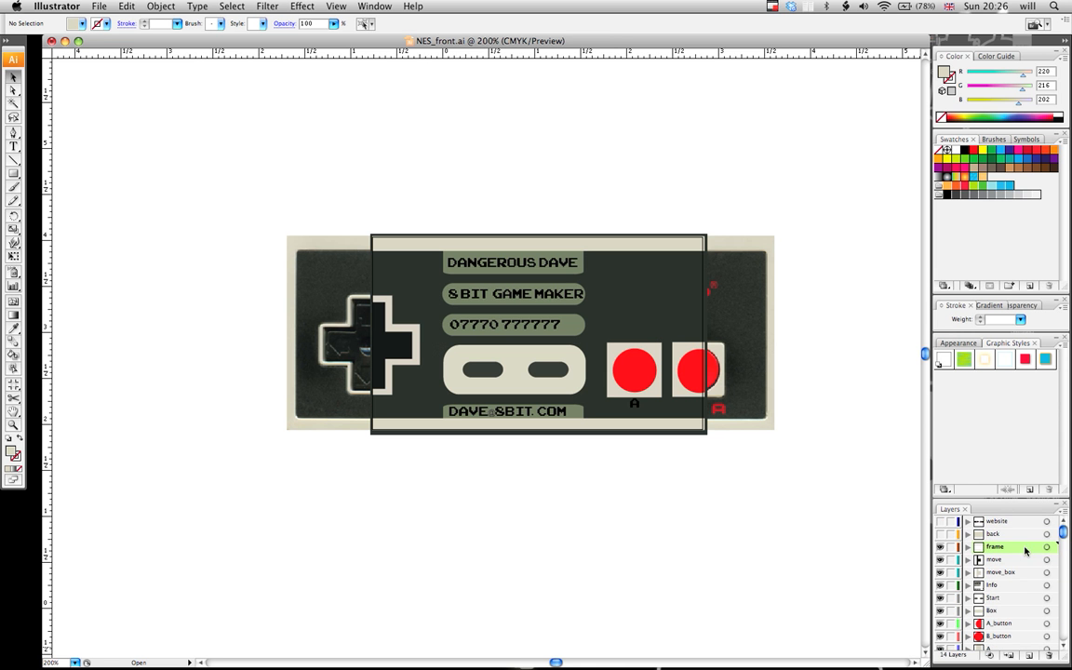
drag(1063, 530, 1063, 632)
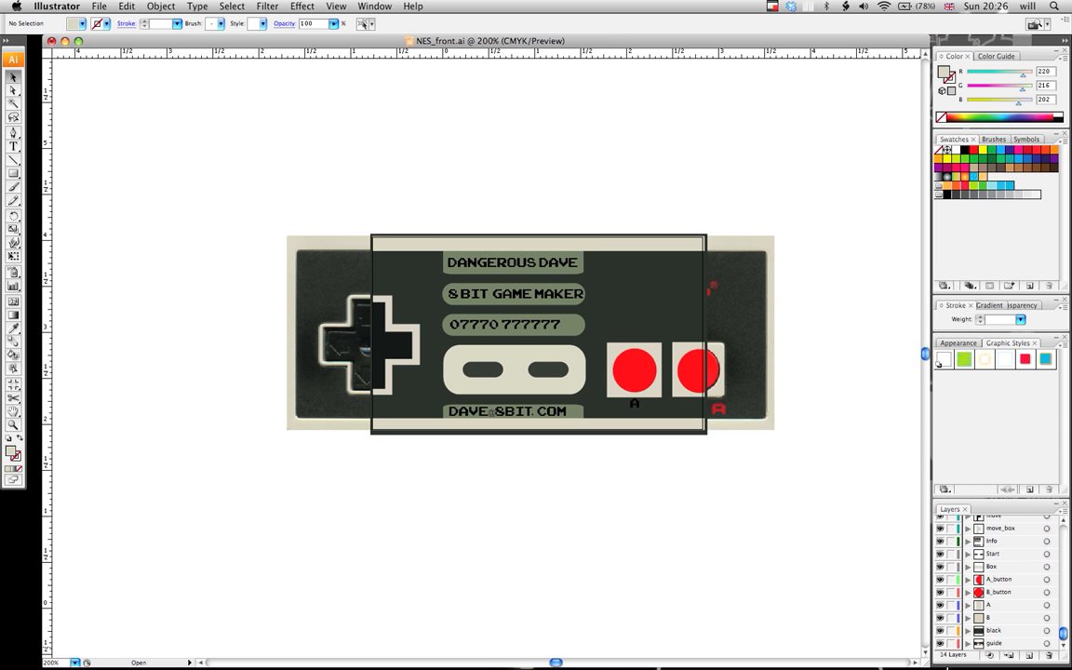
click(939, 643)
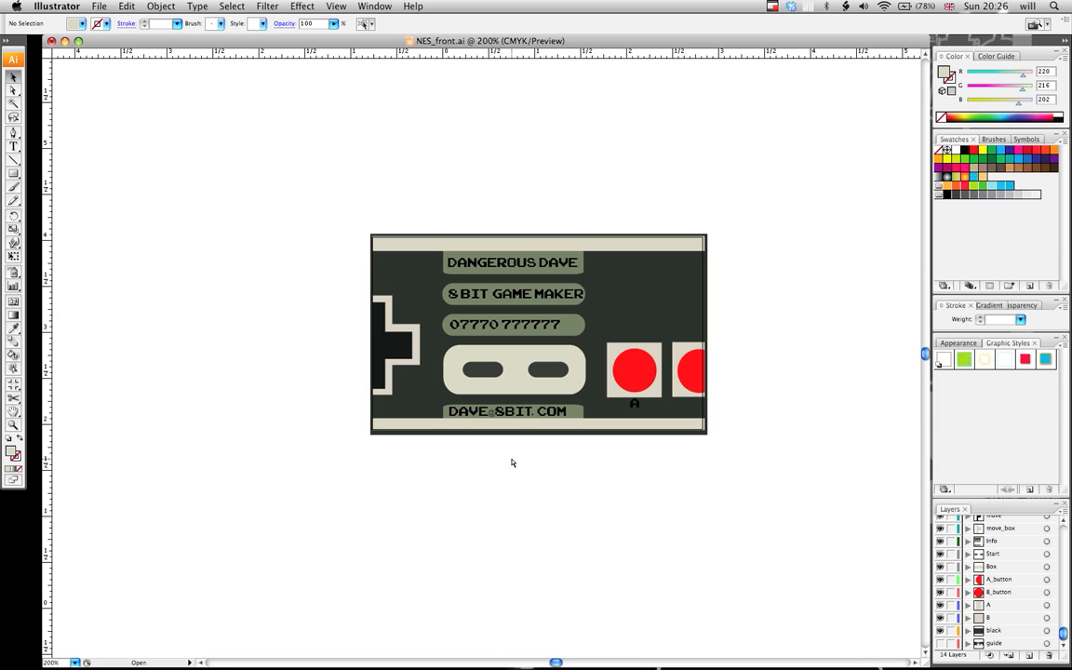